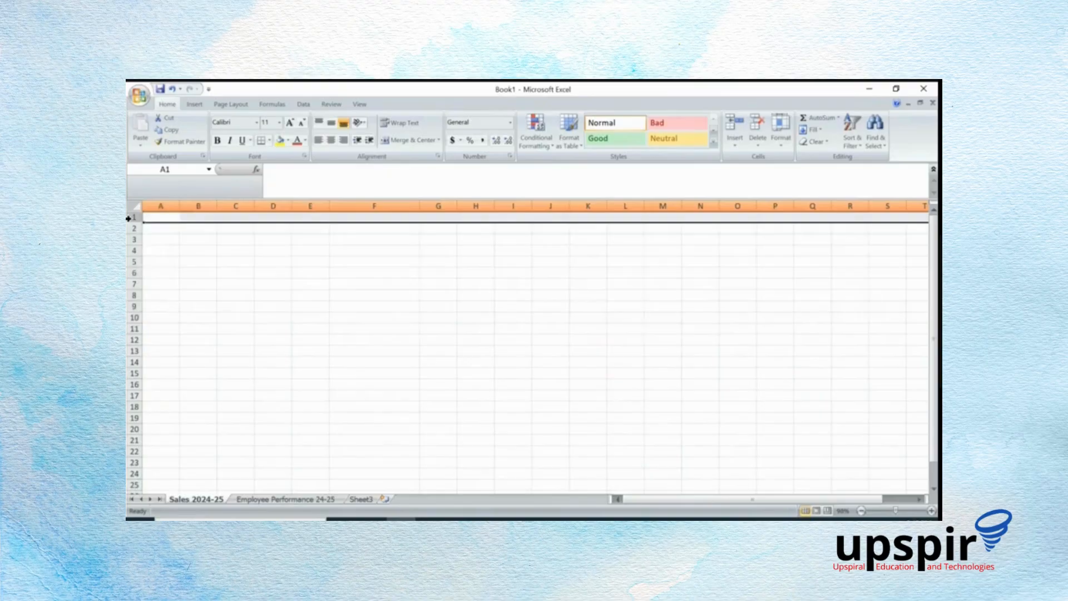
# Browse the rows of the empty Sales 2024-25 sheet down to about row 400 and return to row 1
pyautogui.scroll(-20, 222, 300)
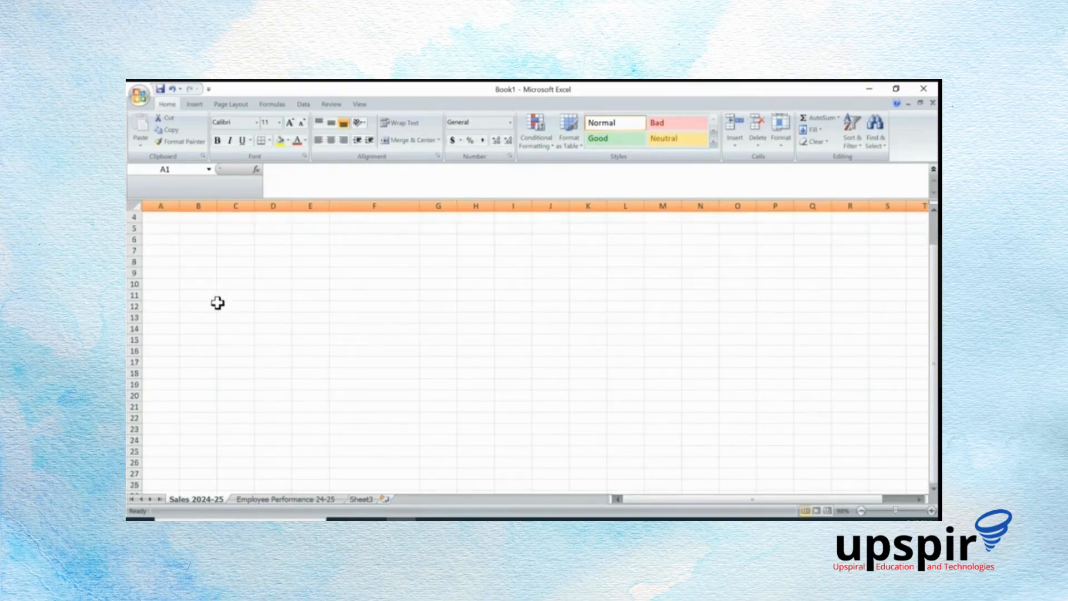
pyautogui.scroll(-20, 225, 307)
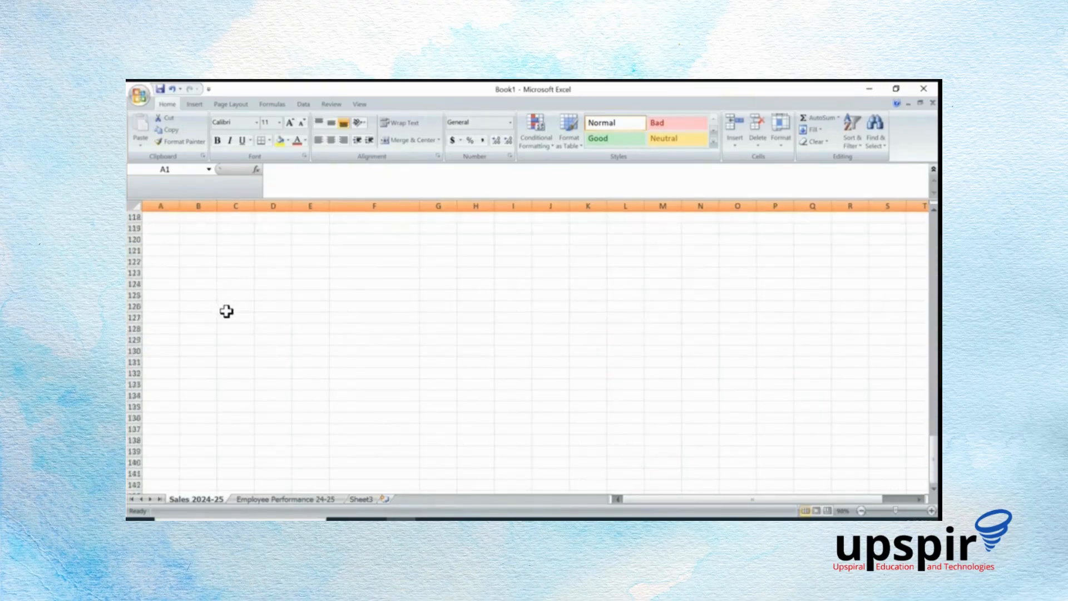
pyautogui.scroll(-20, 226, 311)
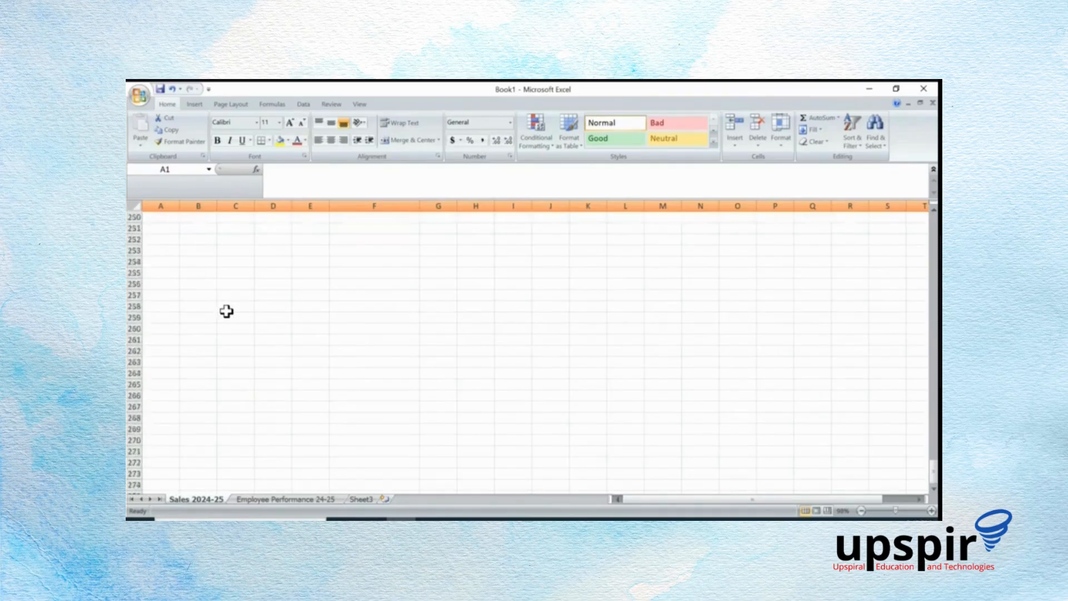
pyautogui.scroll(-20, 226, 311)
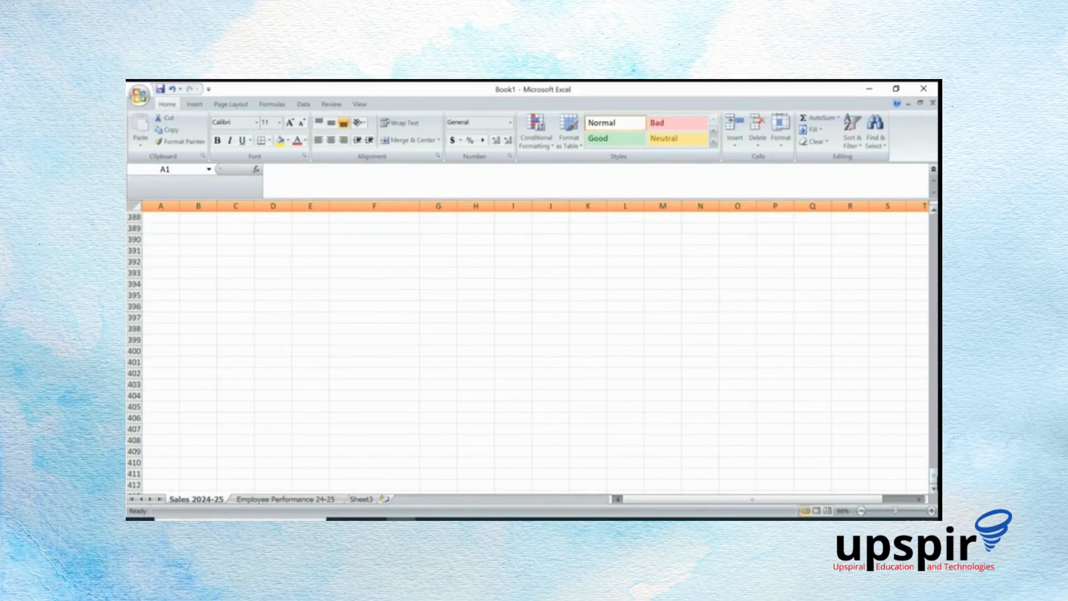
pyautogui.moveTo(934, 480); pyautogui.dragTo(924, 212)
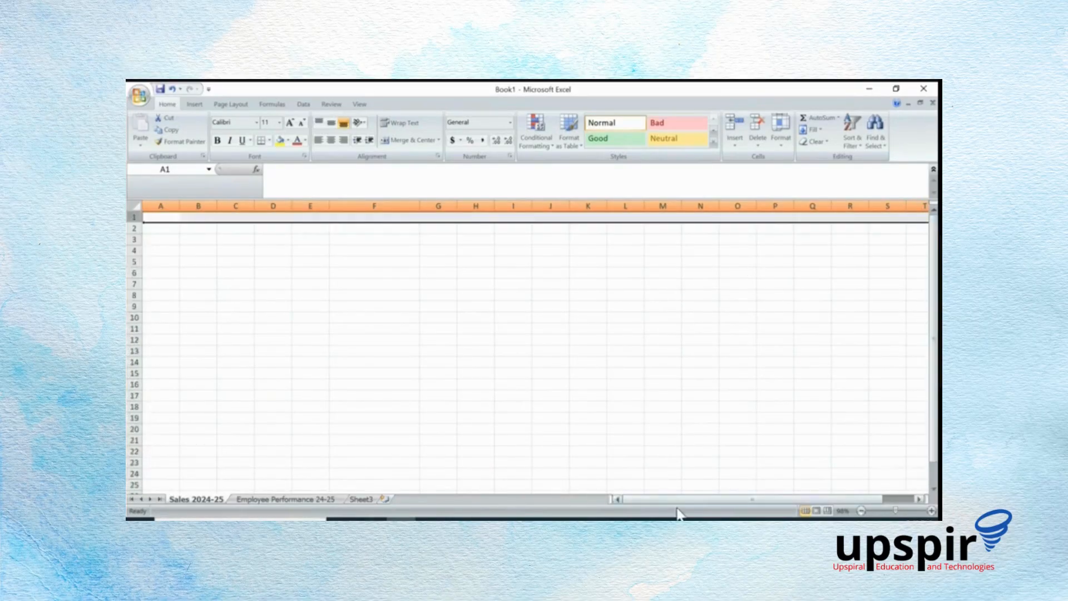
# Browse the sheet's columns along row 2 from column M out to column DT, and return the view to column A
pyautogui.click(649, 227)
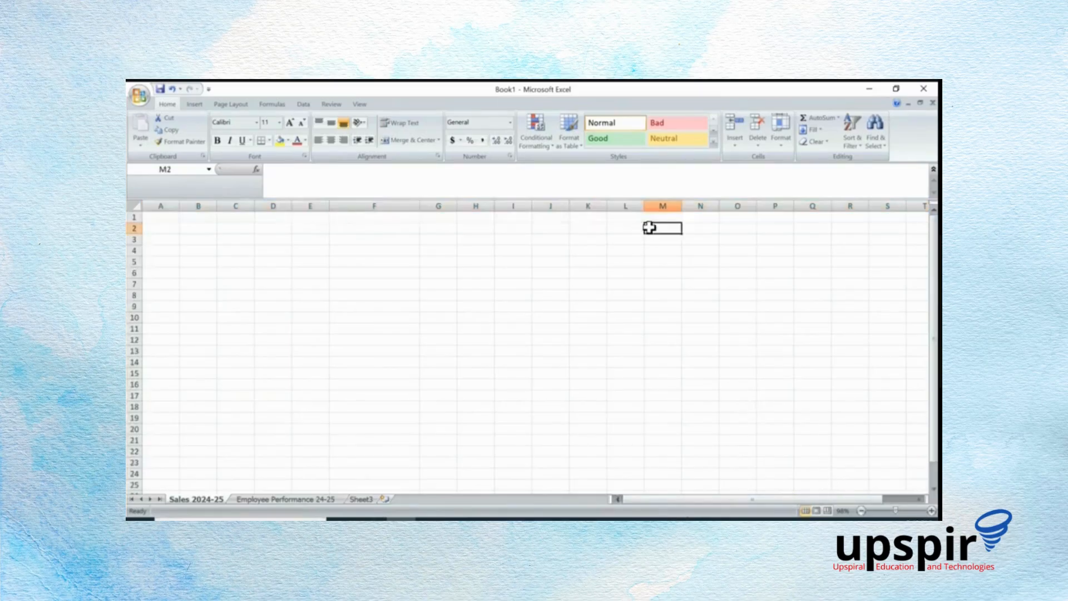
pyautogui.press('Right')
pyautogui.press('Right')
pyautogui.press('Right')
pyautogui.press('Right')
pyautogui.press('Right')
pyautogui.press('Right')
pyautogui.press('Right')
pyautogui.press('Right')
pyautogui.press('Right')
pyautogui.press('Right')
pyautogui.press('Right')
pyautogui.press('Right')
pyautogui.press('Right')
pyautogui.press('Right')
pyautogui.press('Right')
pyautogui.press('Right')
pyautogui.press('Right')
pyautogui.press('Right')
pyautogui.press('Right')
pyautogui.press('Right')
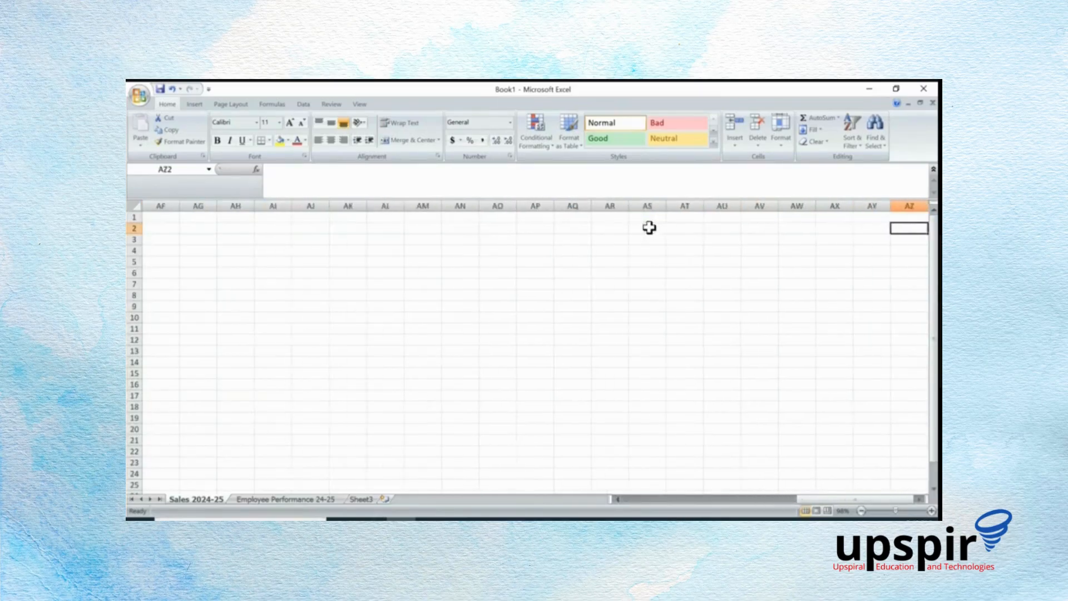
pyautogui.press('Right')
pyautogui.press('Right')
pyautogui.press('Right')
pyautogui.press('Right')
pyautogui.press('Right')
pyautogui.press('Right')
pyautogui.press('Right')
pyautogui.press('Right')
pyautogui.press('Right')
pyautogui.press('Right')
pyautogui.press('Right')
pyautogui.press('Right')
pyautogui.press('Right')
pyautogui.press('Right')
pyautogui.press('Right')
pyautogui.press('Right')
pyautogui.press('Right')
pyautogui.press('Right')
pyautogui.press('Right')
pyautogui.press('Right')
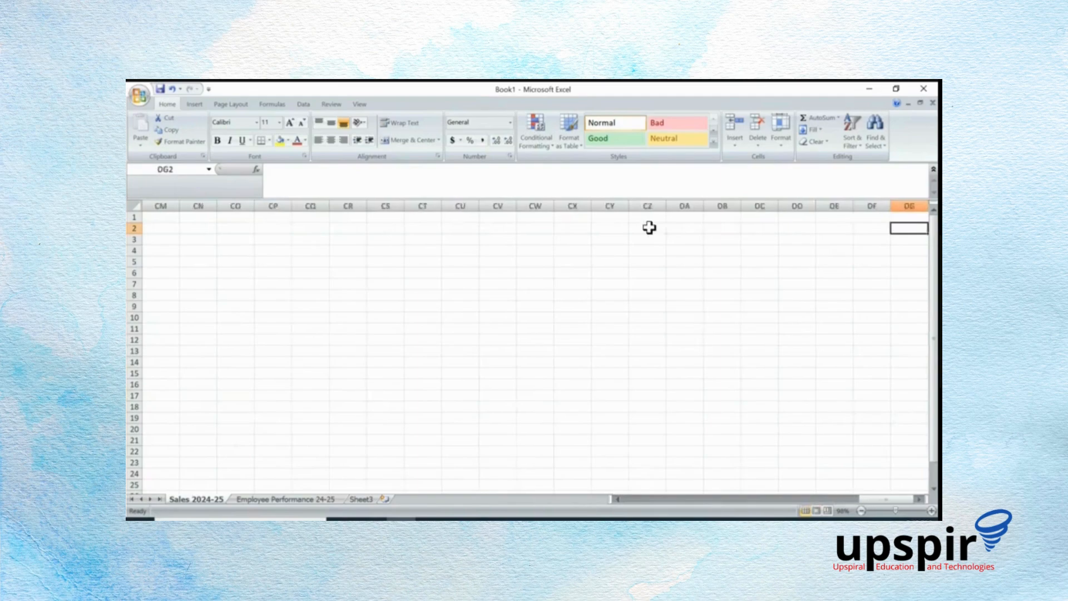
pyautogui.press('Right')
pyautogui.press('Right')
pyautogui.press('Right')
pyautogui.press('Right')
pyautogui.press('Right')
pyautogui.press('Right')
pyautogui.press('Right')
pyautogui.press('Right')
pyautogui.press('Right')
pyautogui.press('Right')
pyautogui.press('Right')
pyautogui.press('Right')
pyautogui.press('Right')
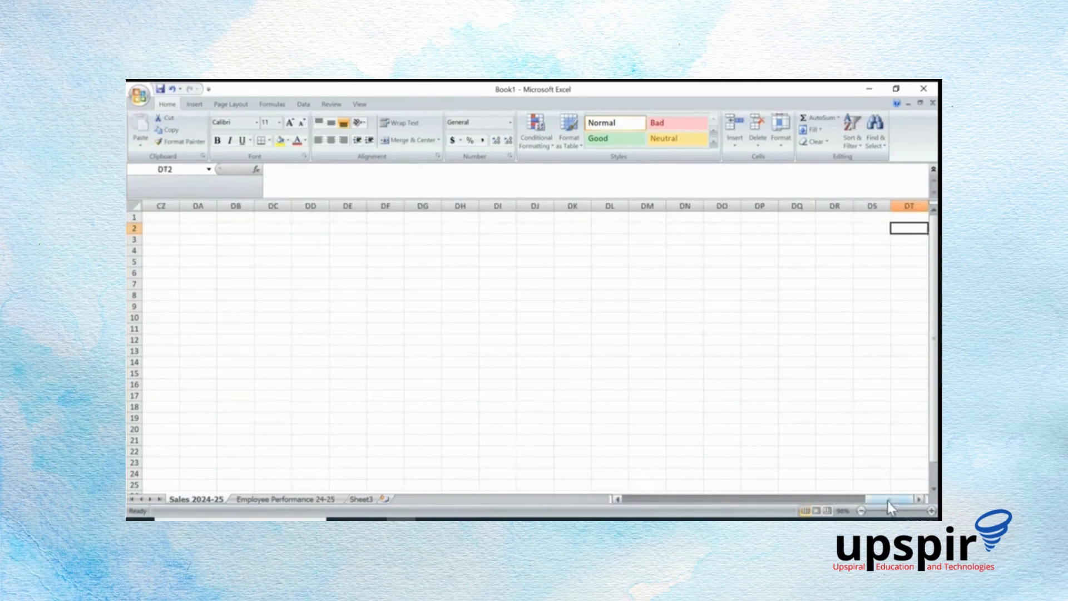
pyautogui.moveTo(888, 501); pyautogui.dragTo(626, 501)
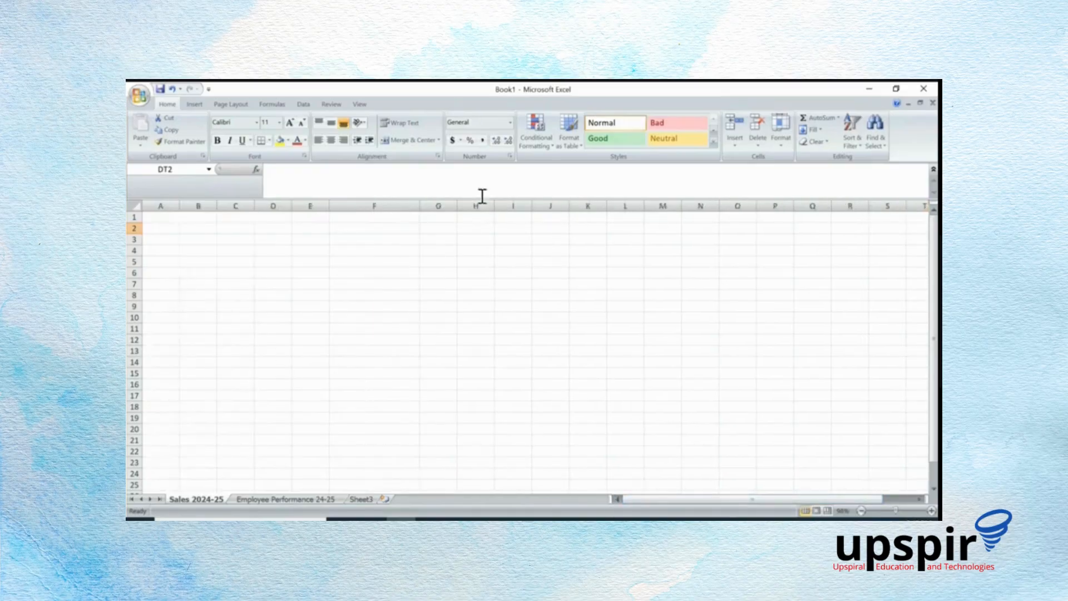
# Narrow column F to about the same width as its neighbouring columns
pyautogui.moveTo(419, 205); pyautogui.dragTo(367, 210)
pyautogui.click(399, 263)
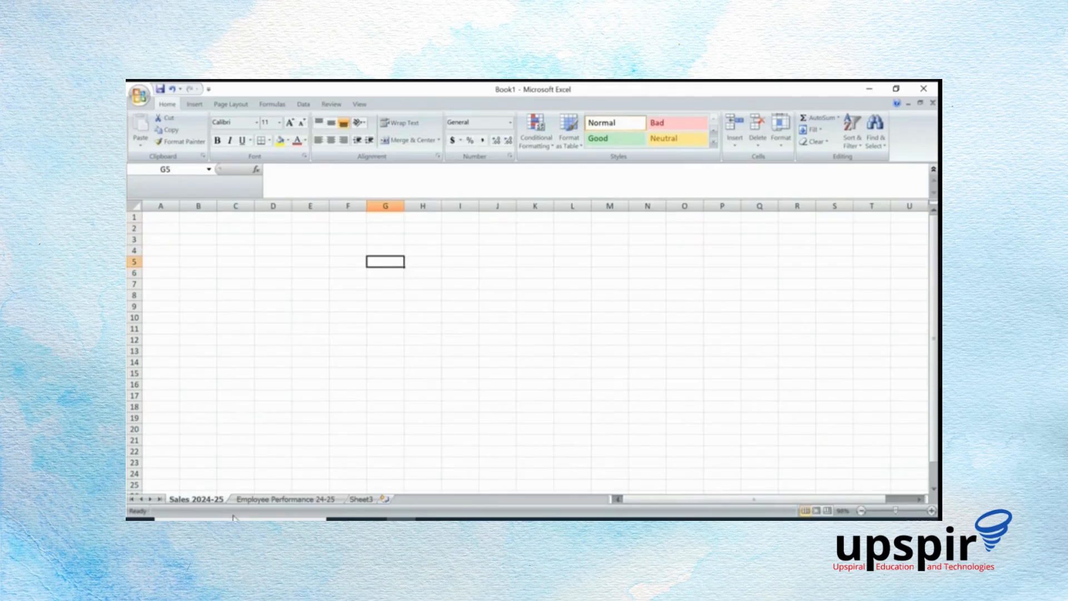
# Enter the column headings Month in A1 and Amount in B1
pyautogui.click(160, 215)
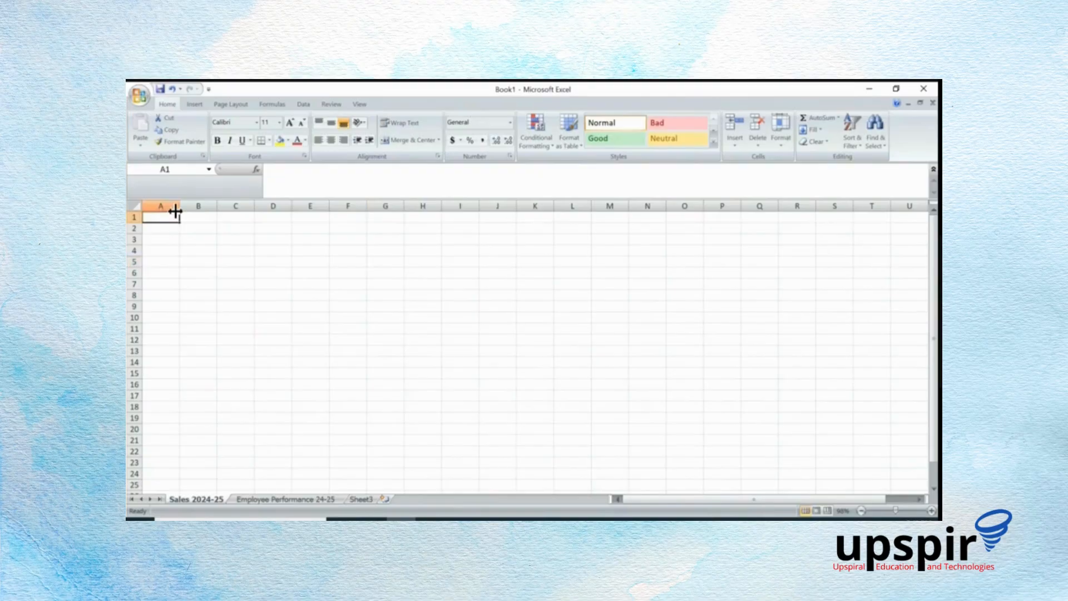
pyautogui.write('Month')
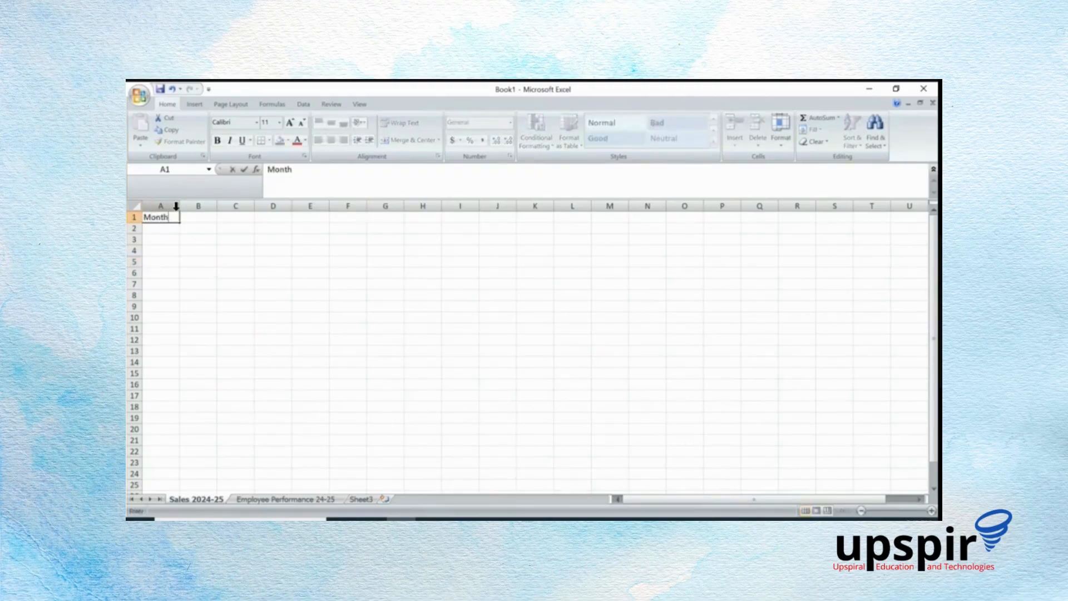
pyautogui.press('Tab')
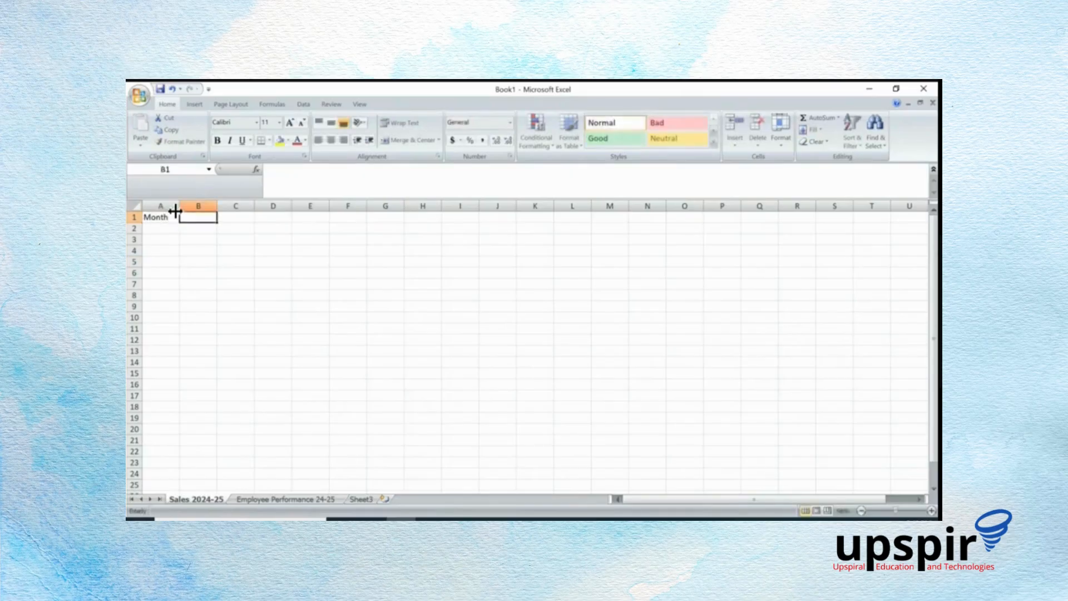
pyautogui.write('amo')
pyautogui.press('BackSpace')
pyautogui.press('BackSpace')
pyautogui.press('BackSpace')
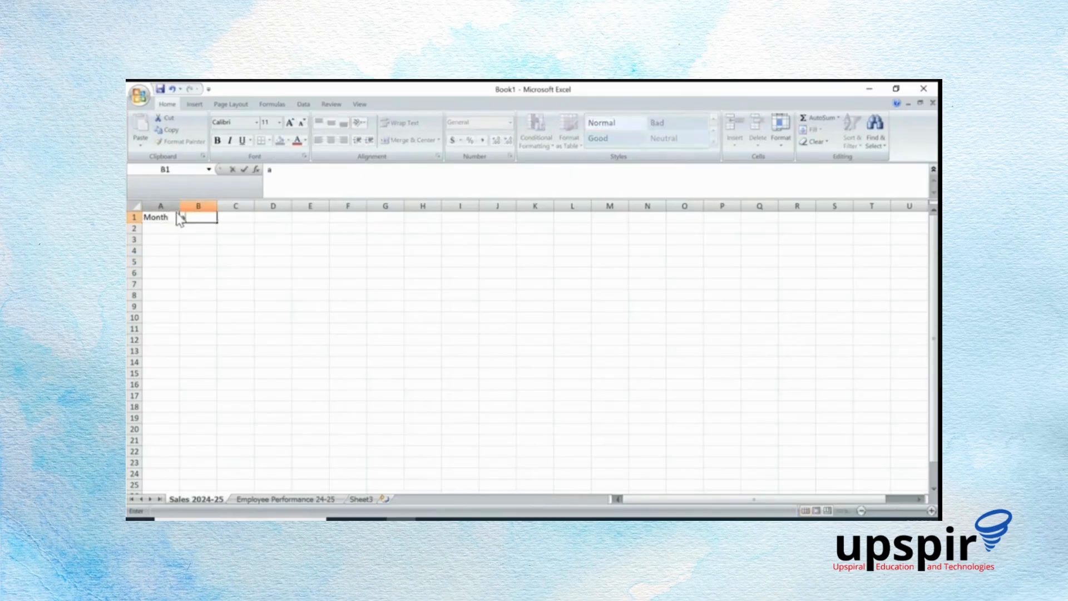
pyautogui.write('Amount')
pyautogui.press('Return')
# Set the width of the Amount column to 20 and undo the change
pyautogui.click(203, 205)
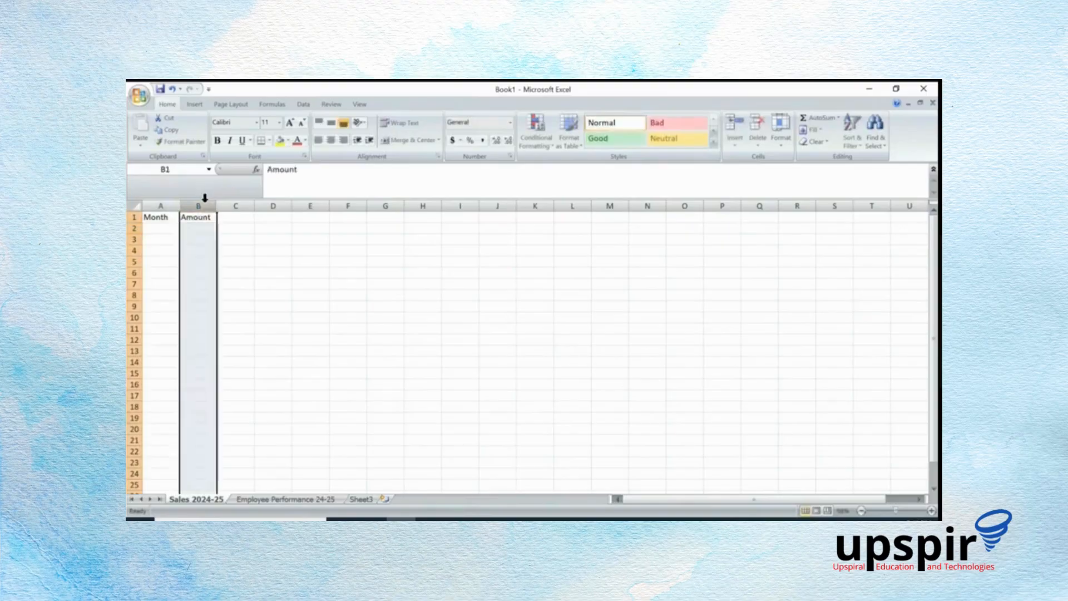
pyautogui.rightClick(202, 209)
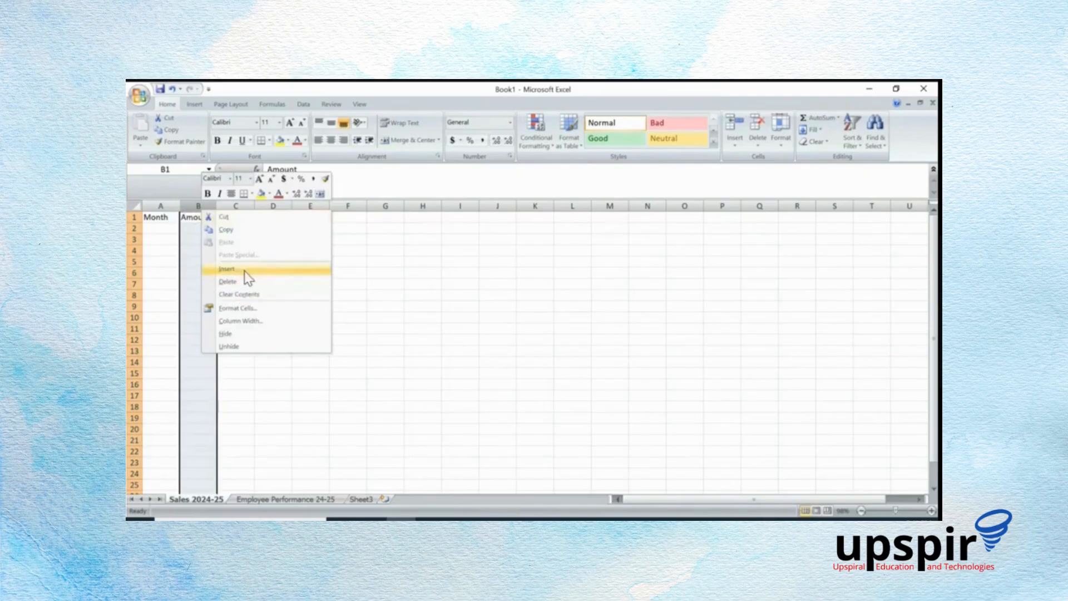
pyautogui.click(240, 322)
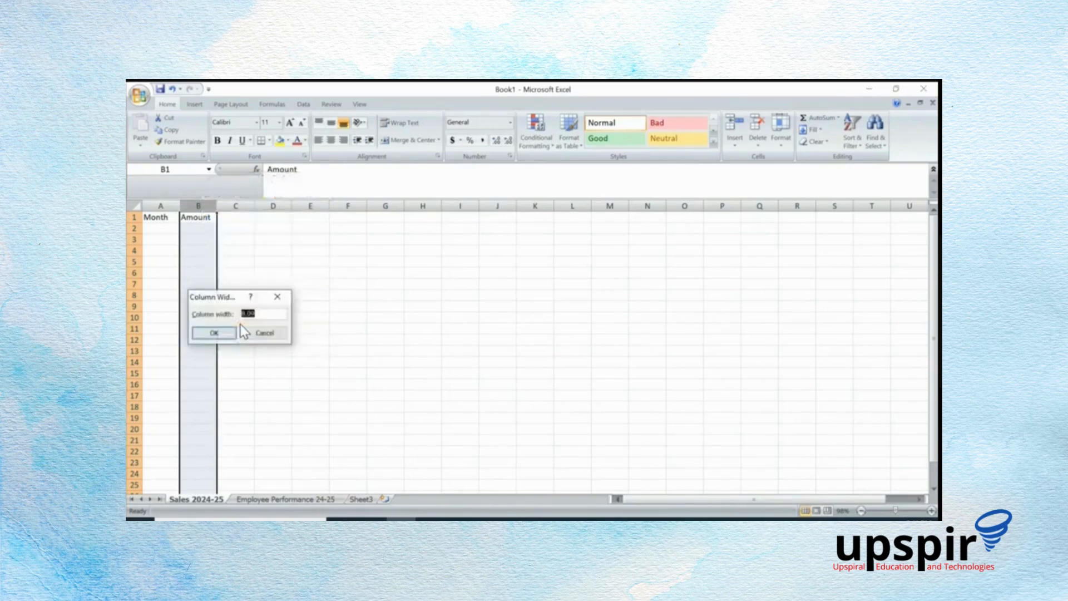
pyautogui.write('20')
pyautogui.press('Return')
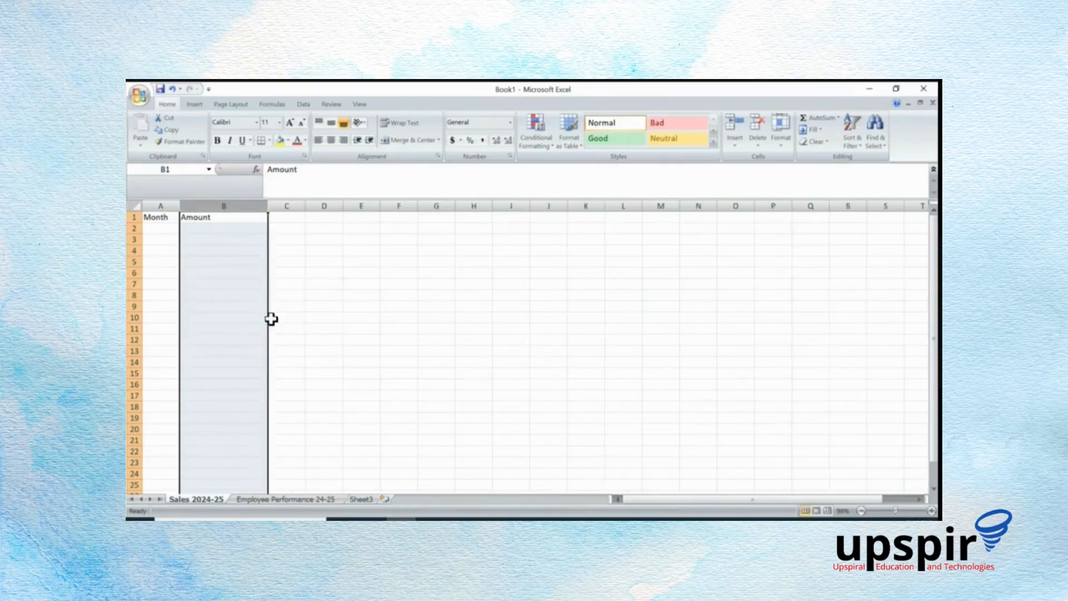
pyautogui.hotkey('ctrl', 'z')
pyautogui.click(270, 318)
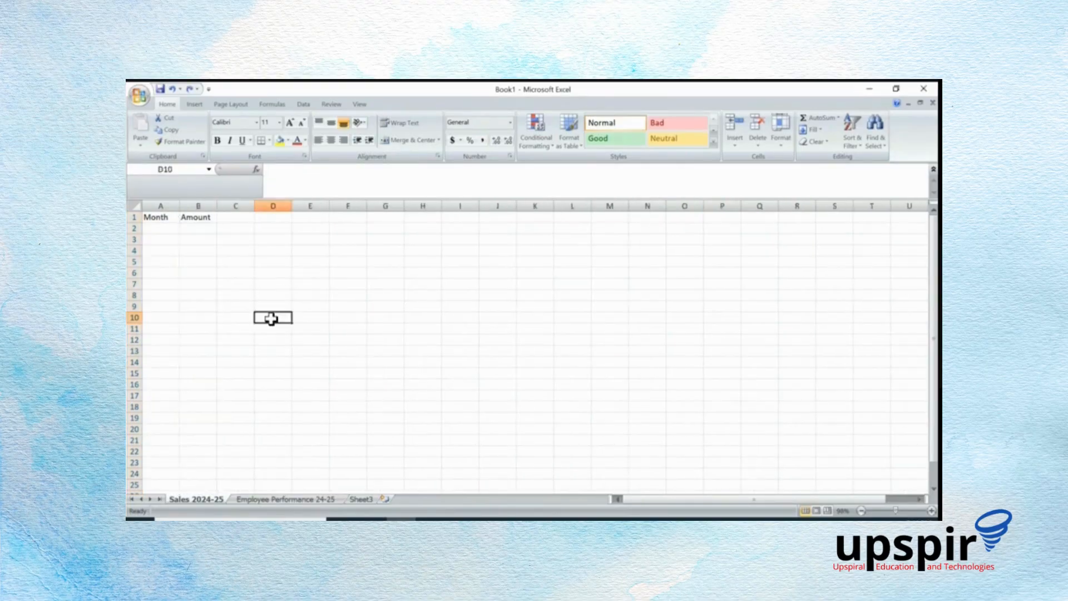
# Insert a new column before the Amount column and give it the heading Product in B1
pyautogui.click(197, 206)
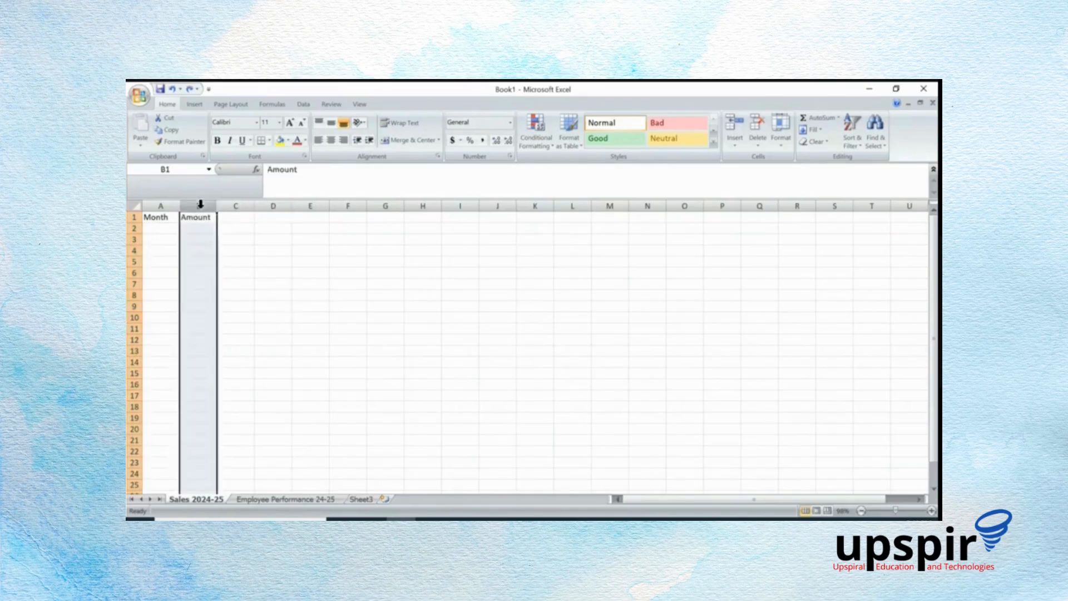
pyautogui.rightClick(200, 208)
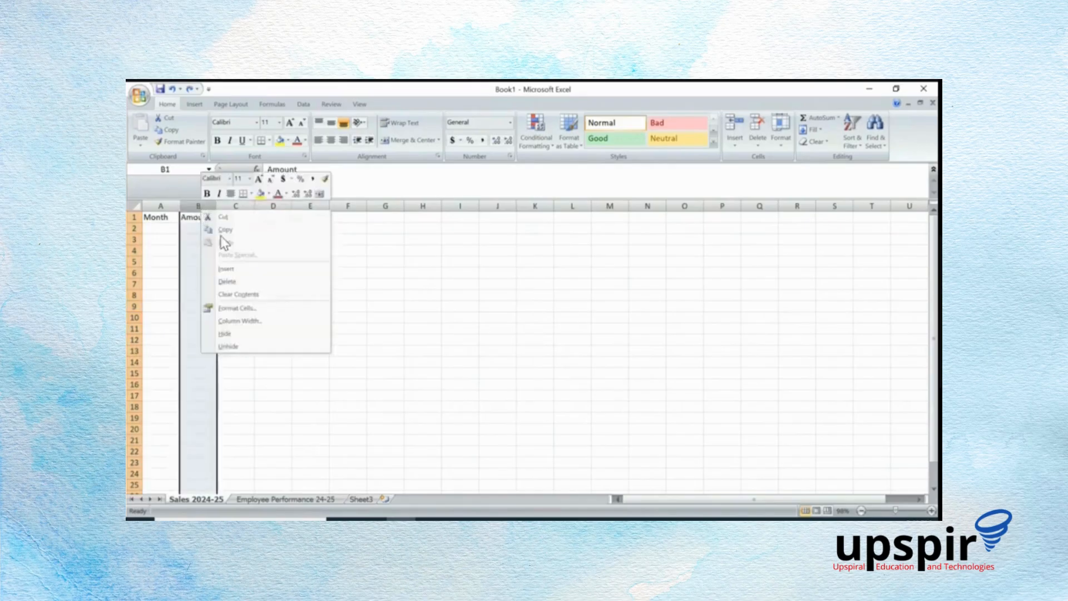
pyautogui.click(236, 269)
pyautogui.click(198, 217)
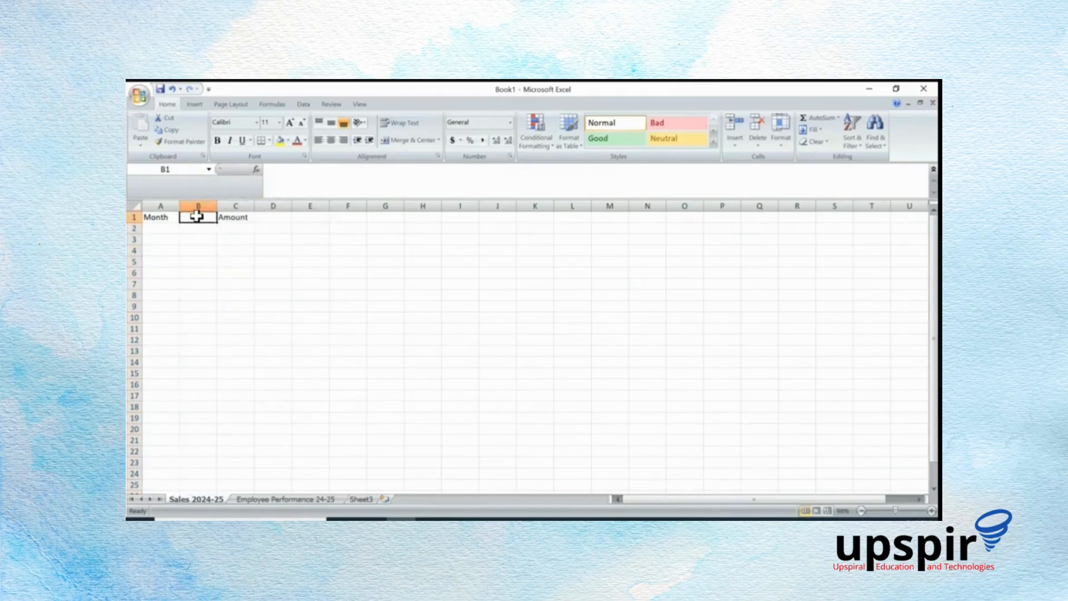
pyautogui.write('Product')
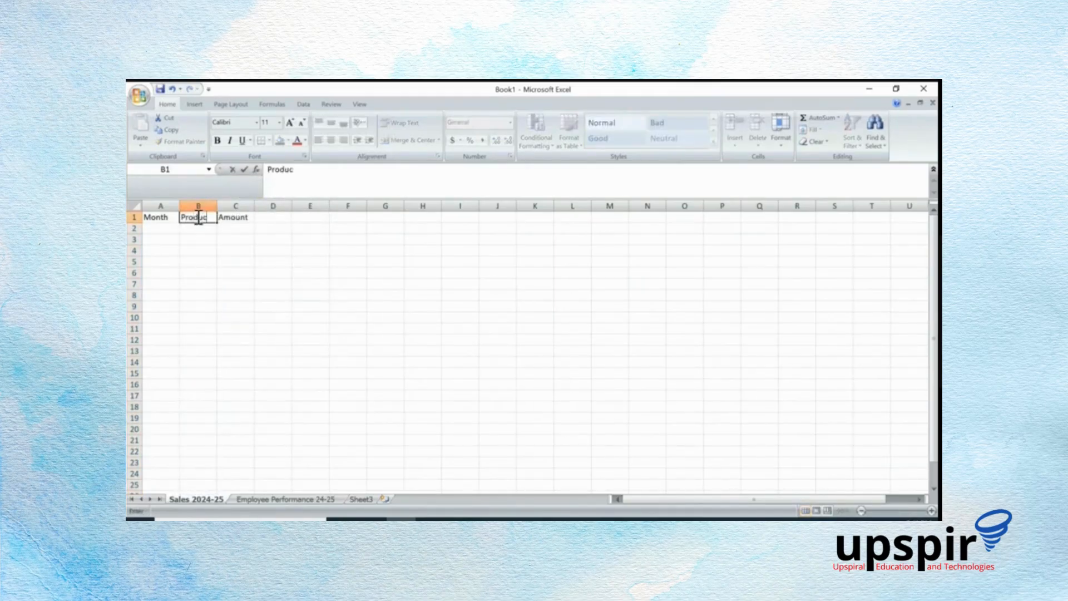
pyautogui.press('Return')
# Fill in row 2 with month Apr, product Car and amount 3000000
pyautogui.press('Left')
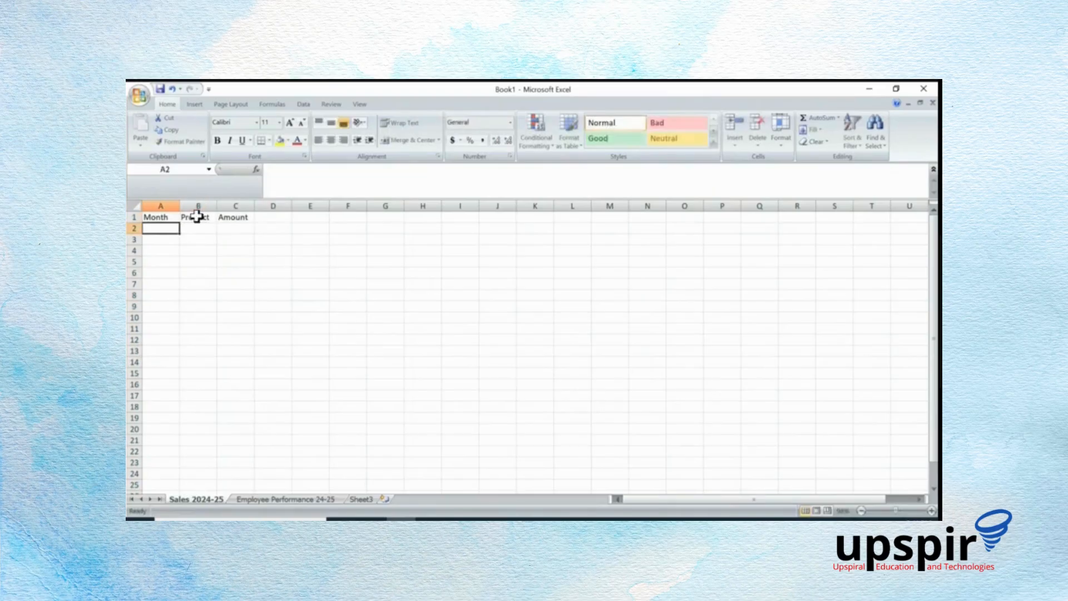
pyautogui.write('Apr')
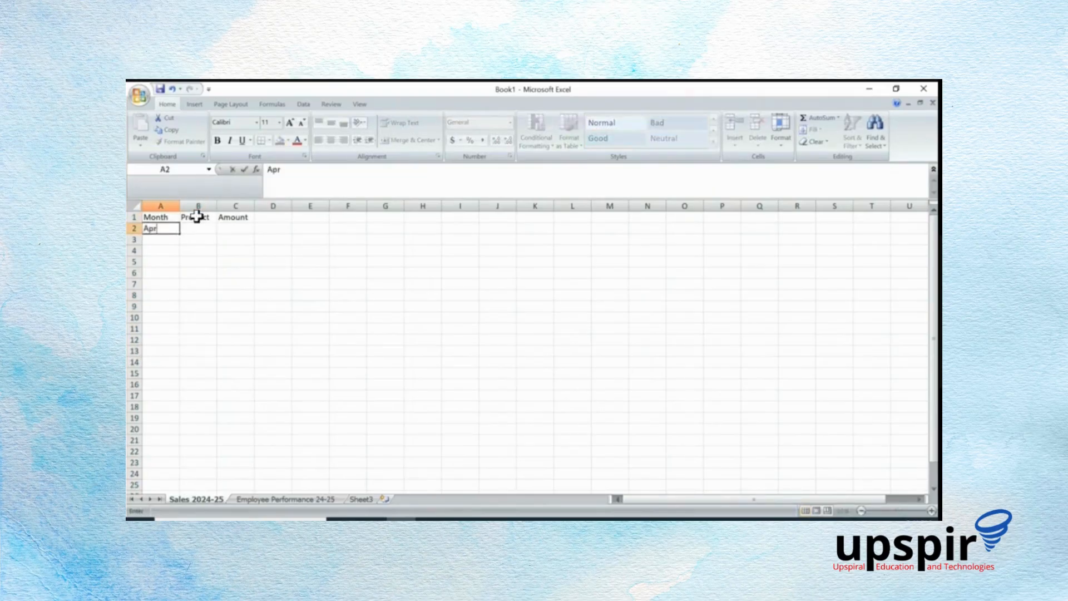
pyautogui.press('Tab')
pyautogui.write('Ca')
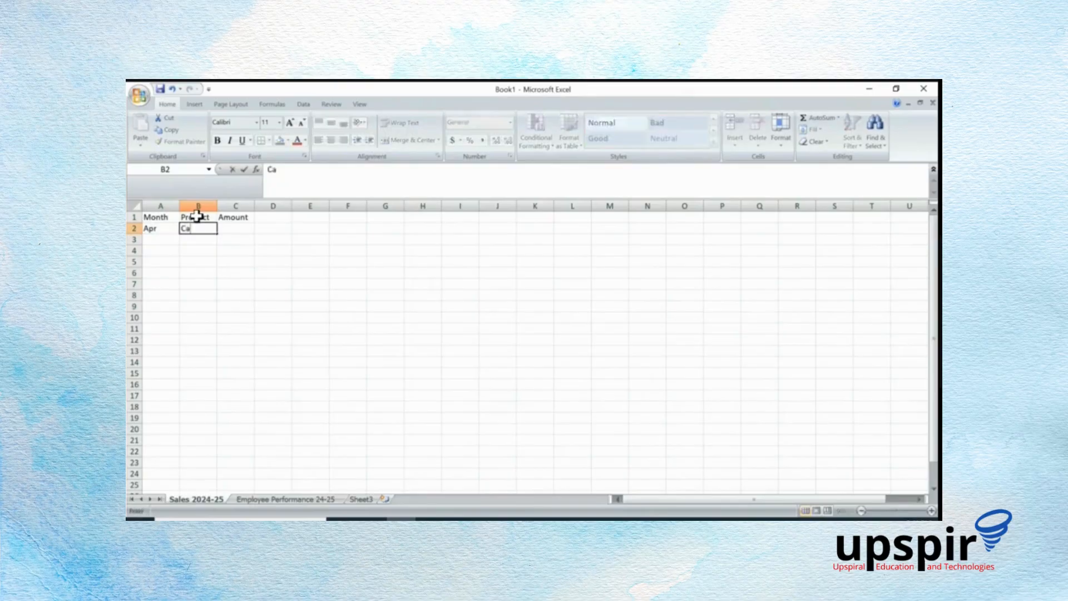
pyautogui.write('r')
pyautogui.press('Return')
pyautogui.press('Up')
pyautogui.press('Right')
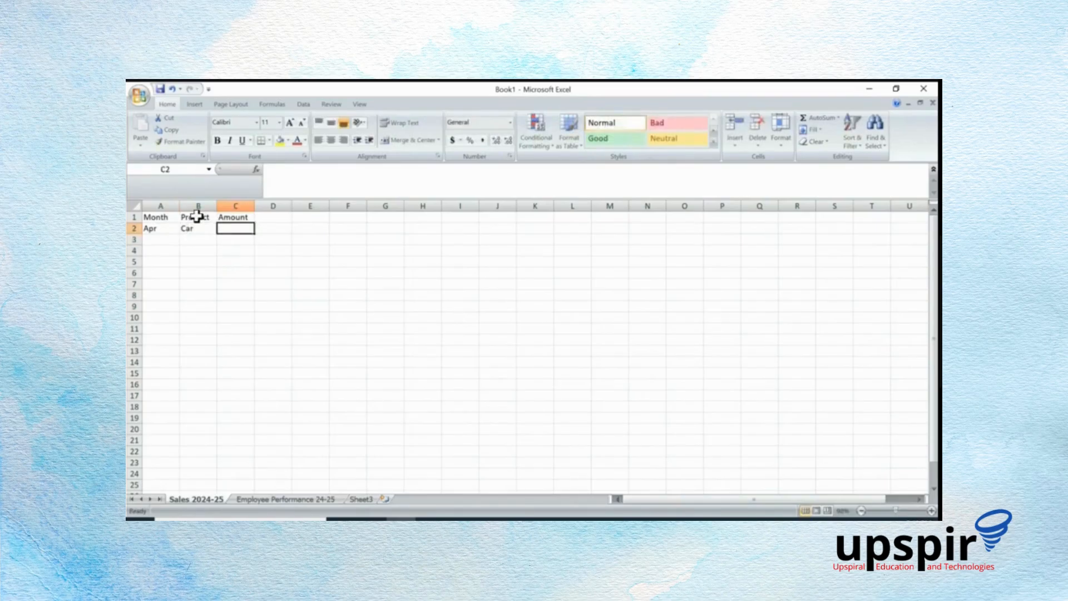
pyautogui.write('30')
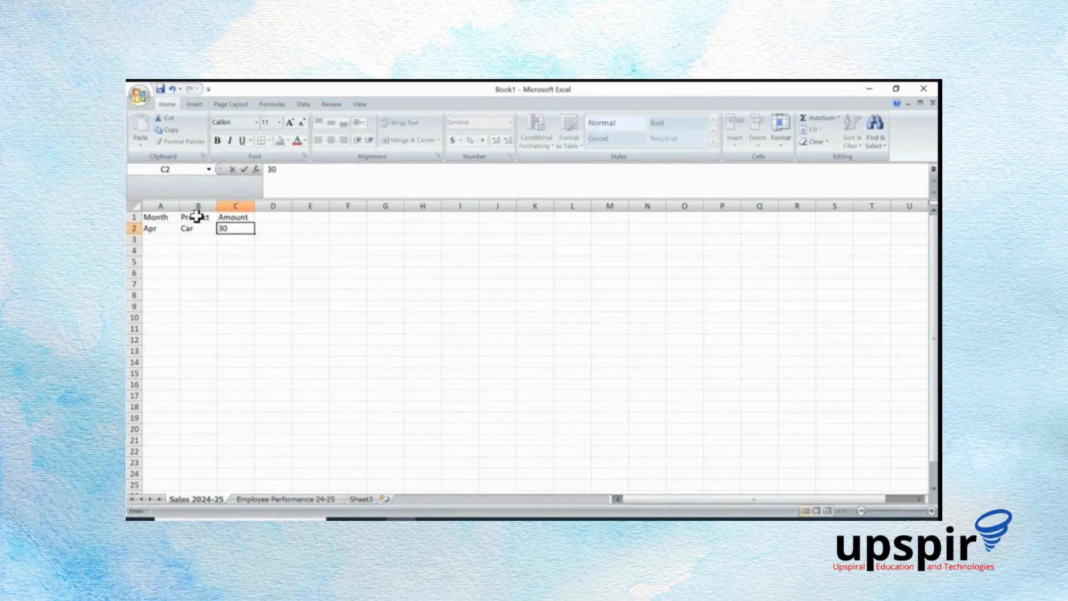
pyautogui.write('00000')
pyautogui.press('Return')
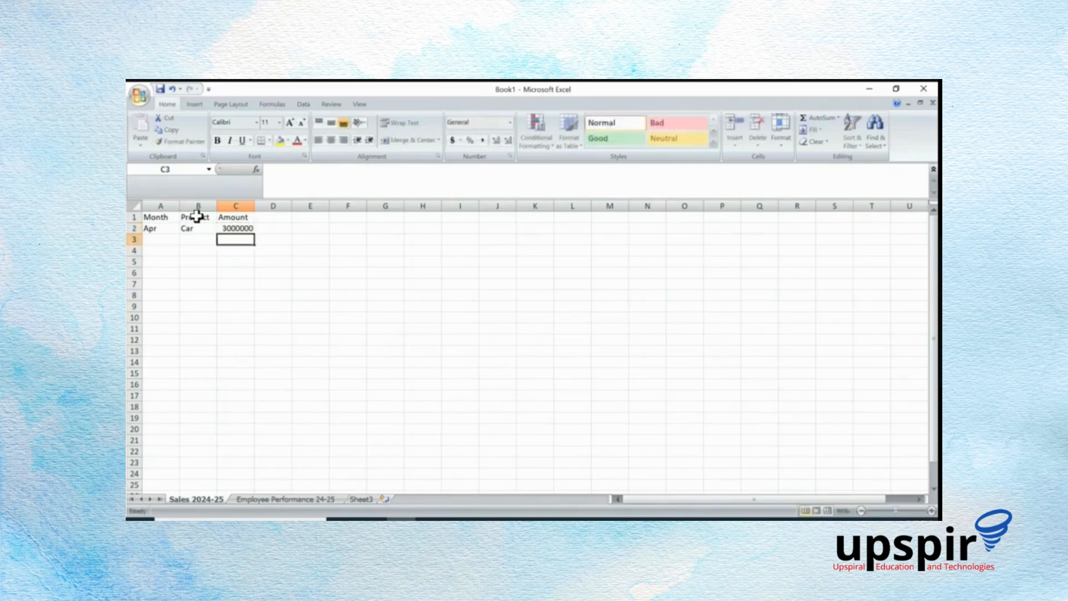
# Enter the month Apr in A3 and the product Scooter in B3
pyautogui.press('Left')
pyautogui.press('Left')
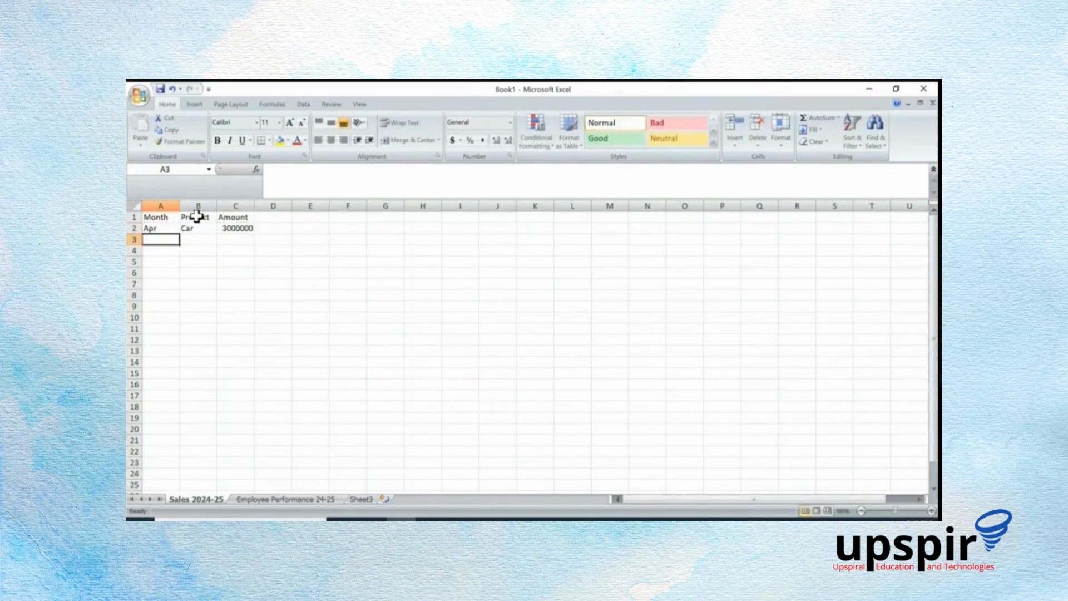
pyautogui.write('Apr')
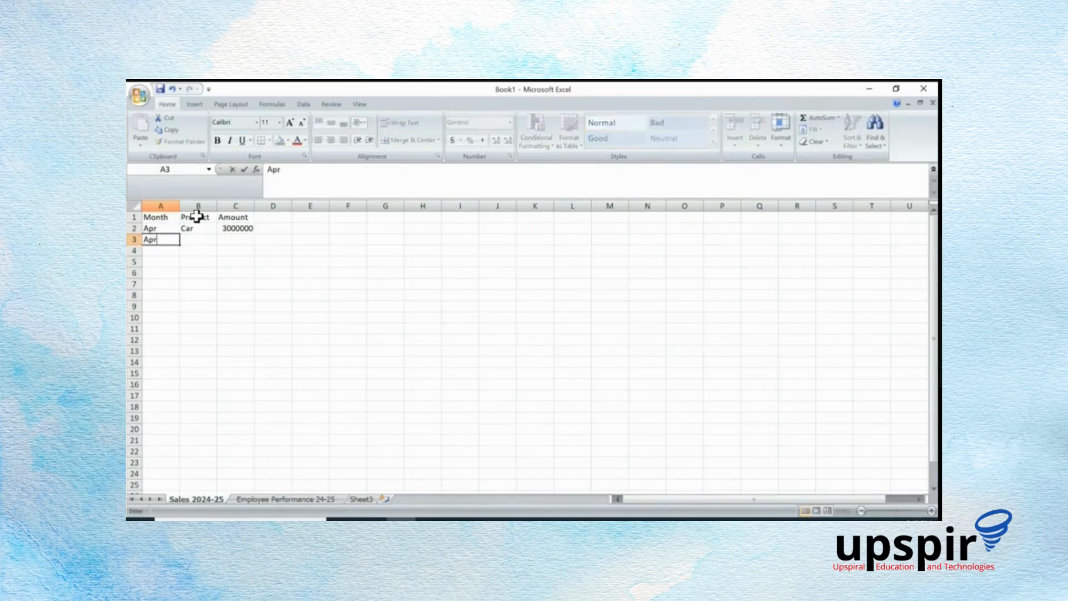
pyautogui.press('Return')
pyautogui.press('Up')
pyautogui.press('Right')
pyautogui.press('Right')
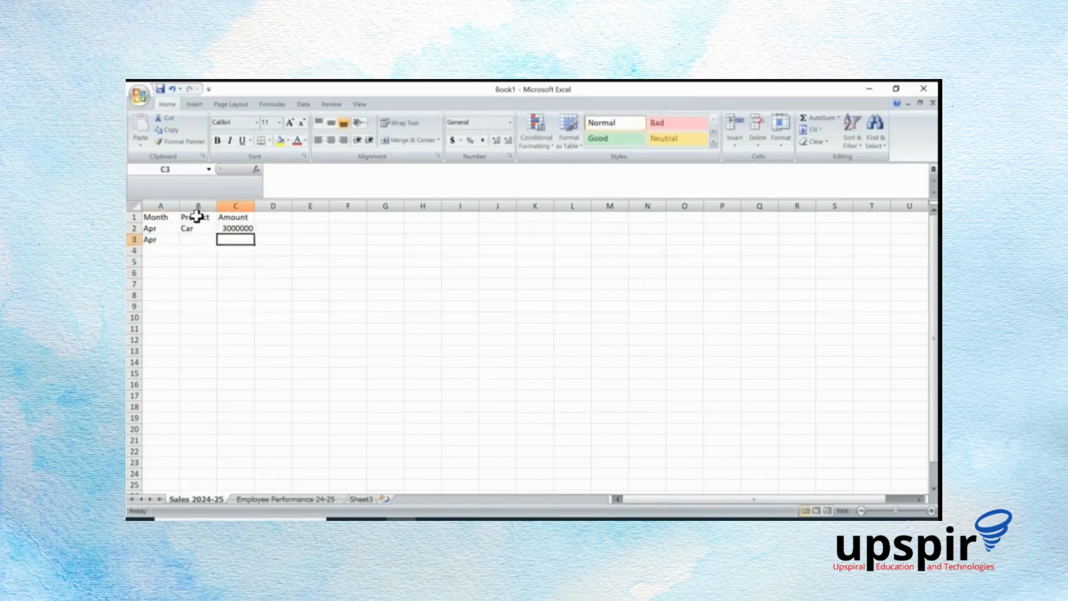
pyautogui.press('Left')
pyautogui.write('Sco')
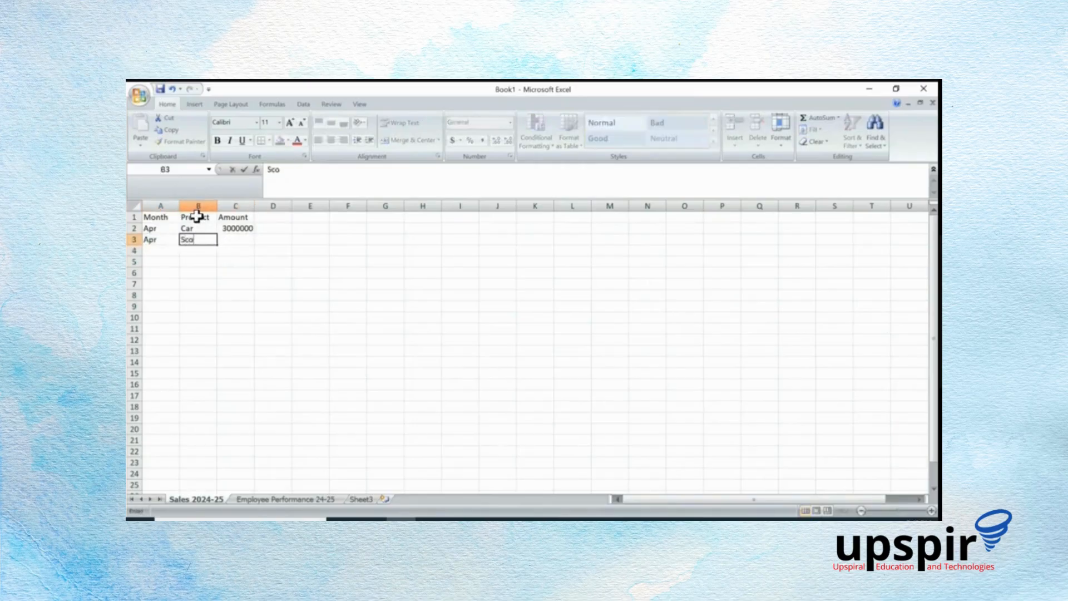
pyautogui.write('ooter')
pyautogui.press('Return')
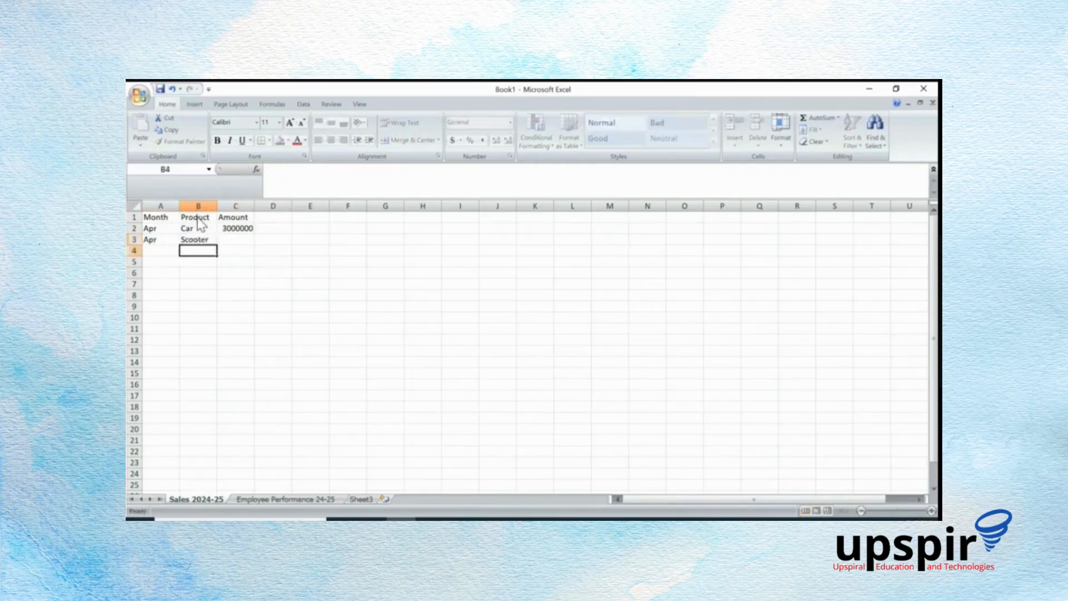
# Enter the amount 1000000 in C3 for the April Scooter row
pyautogui.press('Up')
pyautogui.press('Right')
pyautogui.write('1000000')
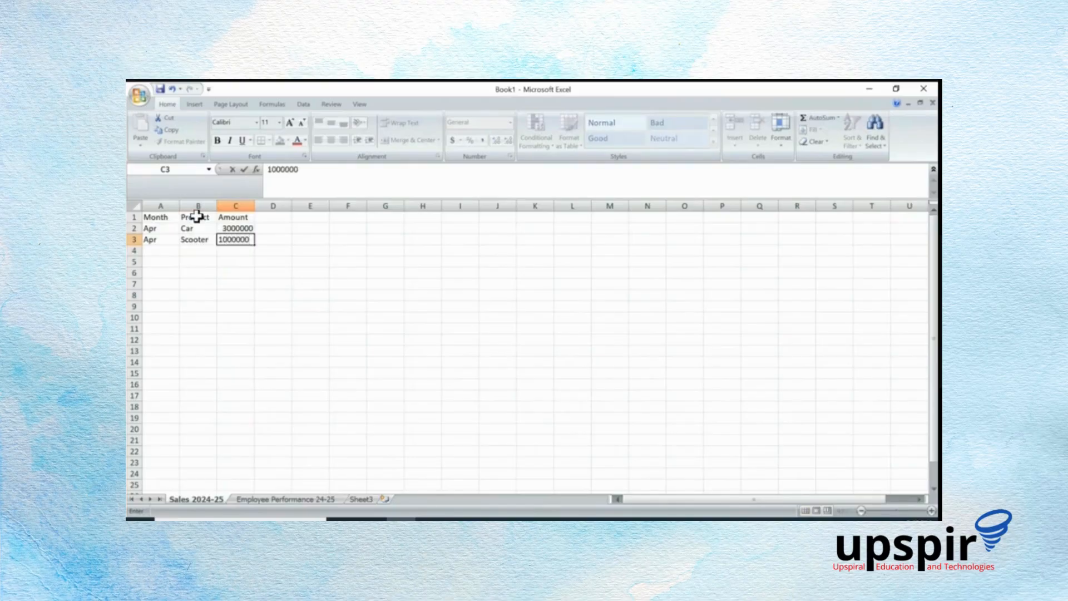
pyautogui.press('Return')
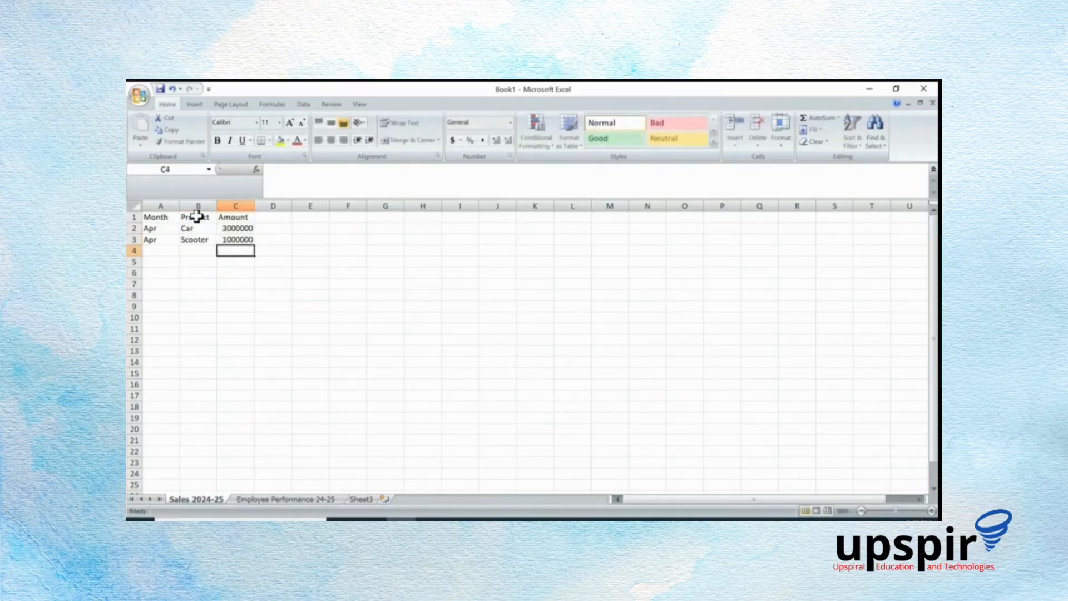
# Enter the month May in A4 and the product Car in B4
pyautogui.press('Left')
pyautogui.press('Left')
pyautogui.write('May')
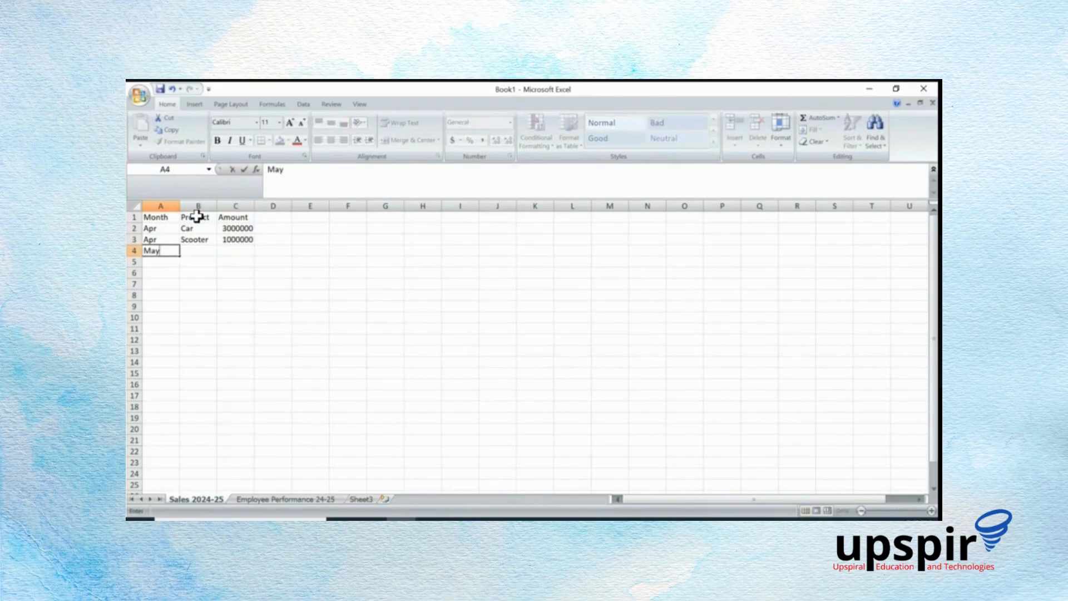
pyautogui.press('Return')
pyautogui.press('Up')
pyautogui.press('Right')
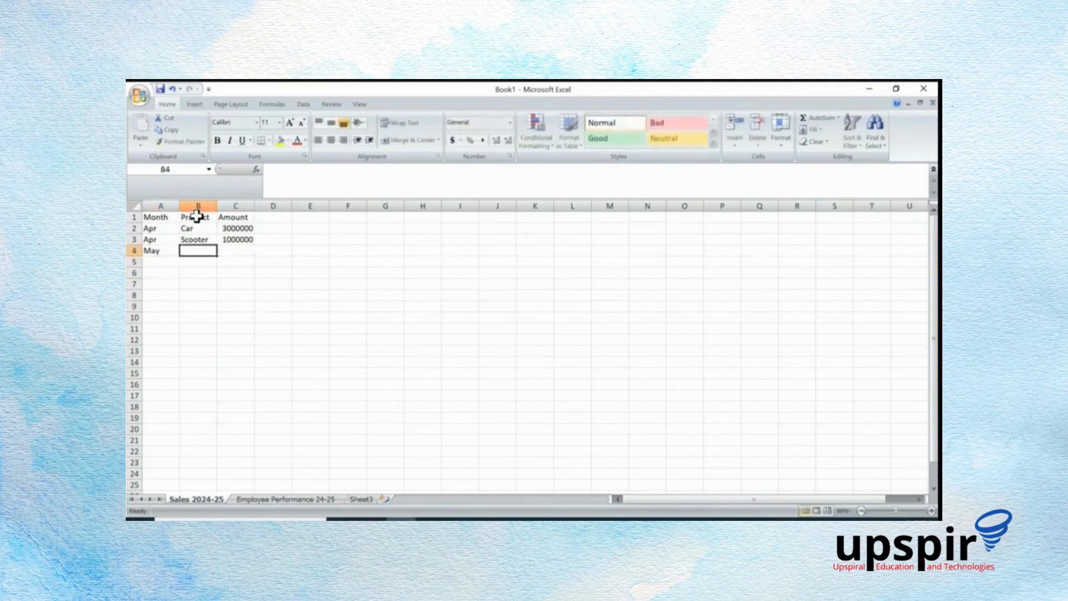
pyautogui.write('Car')
pyautogui.press('Return')
pyautogui.press('Up')
pyautogui.press('Right')
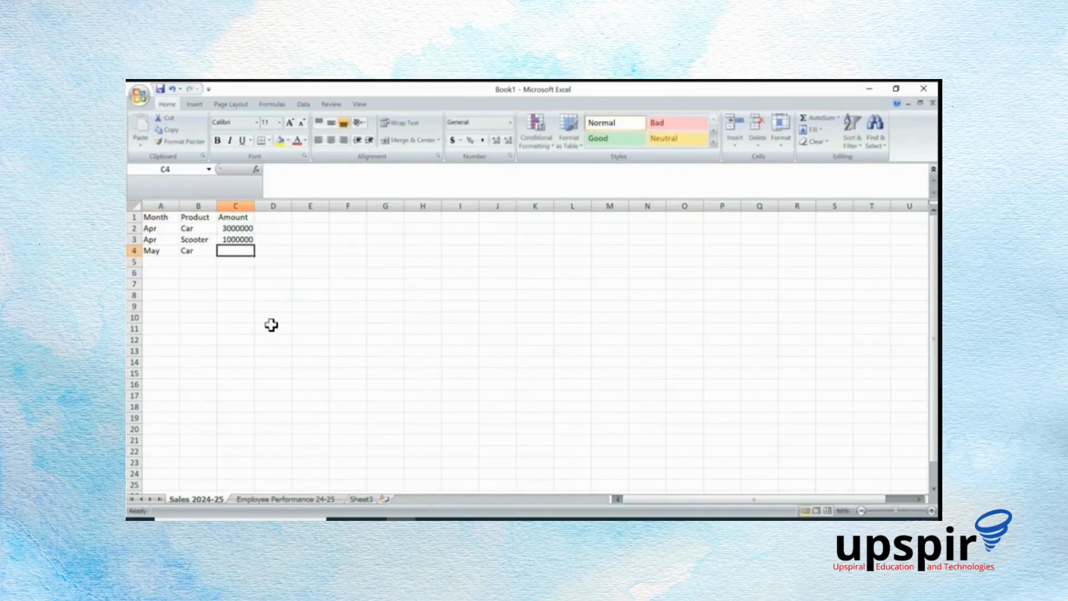
# On the Employee Performance 24-25 sheet, enter the heading Sno in A1 and the numbers 1, 2 and 3 in A2 to A4
pyautogui.click(270, 499)
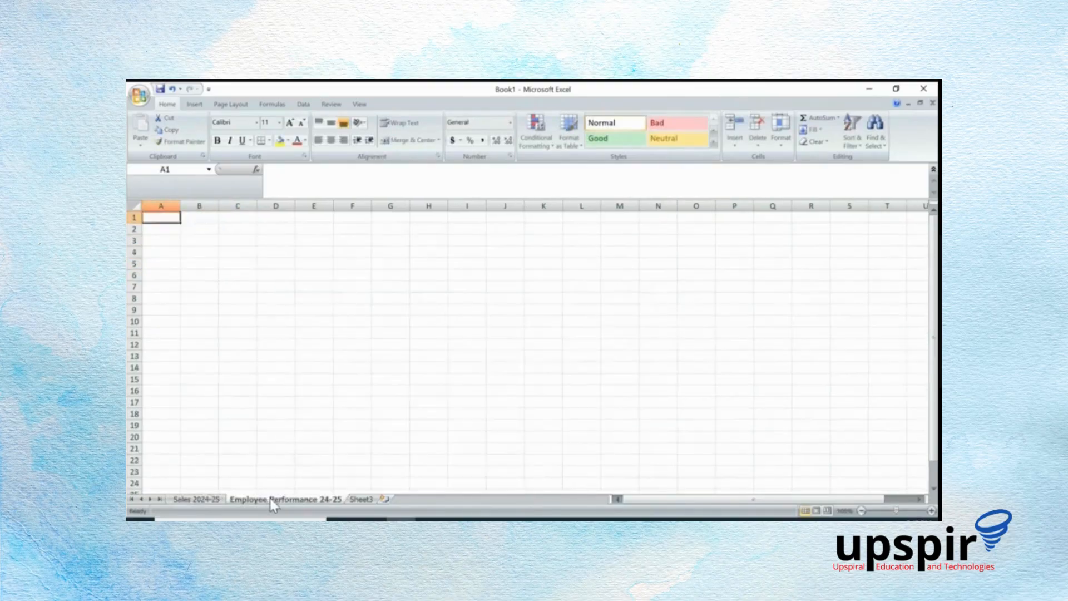
pyautogui.write('S')
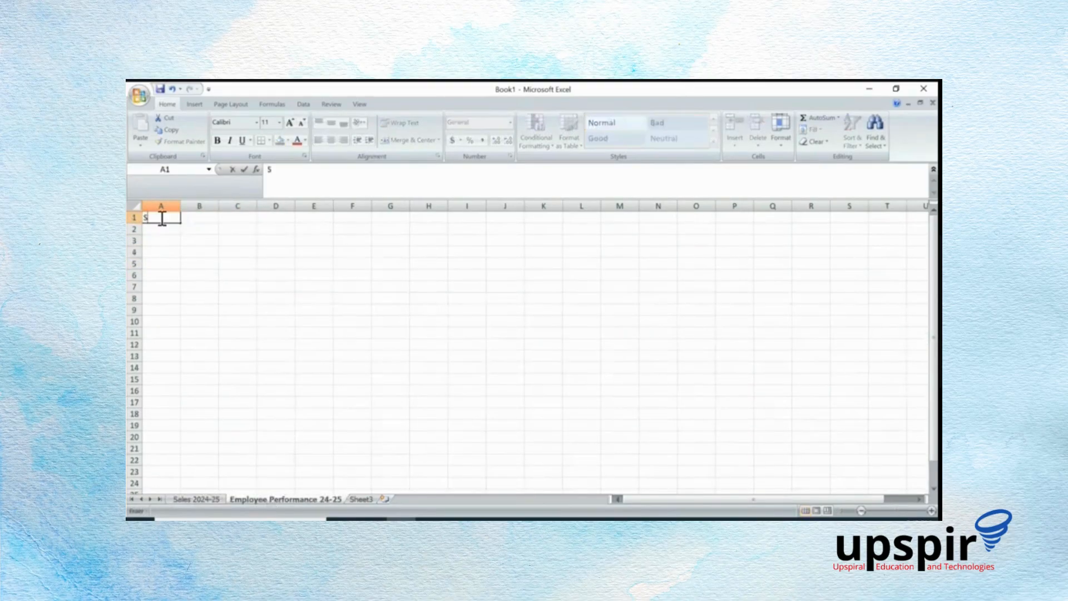
pyautogui.write('No')
pyautogui.press('Return')
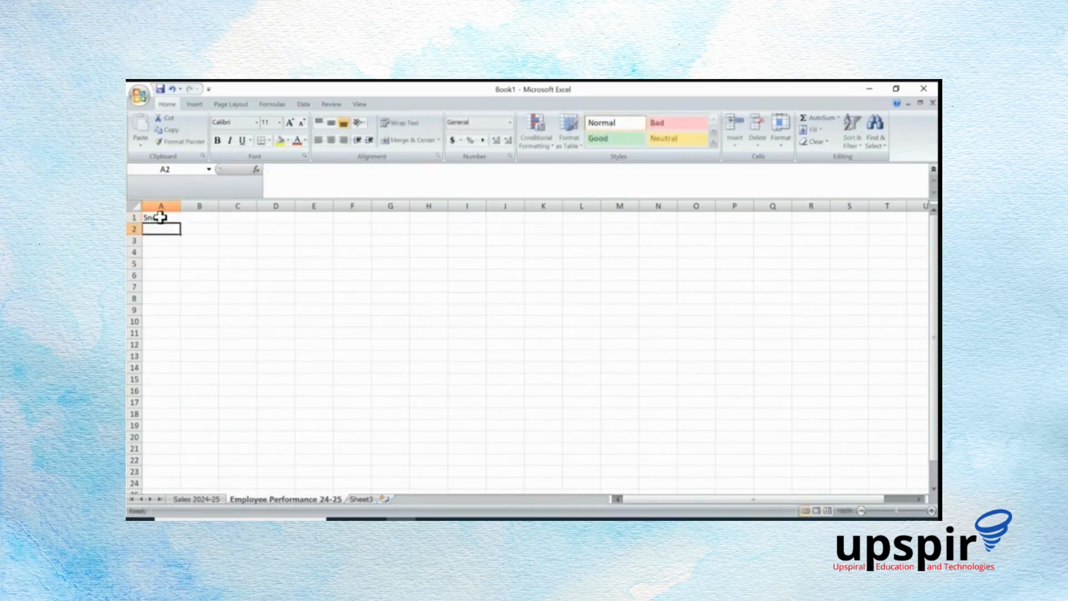
pyautogui.write('1')
pyautogui.press('Return')
pyautogui.write('2')
pyautogui.press('Return')
pyautogui.write('3')
pyautogui.press('Return')
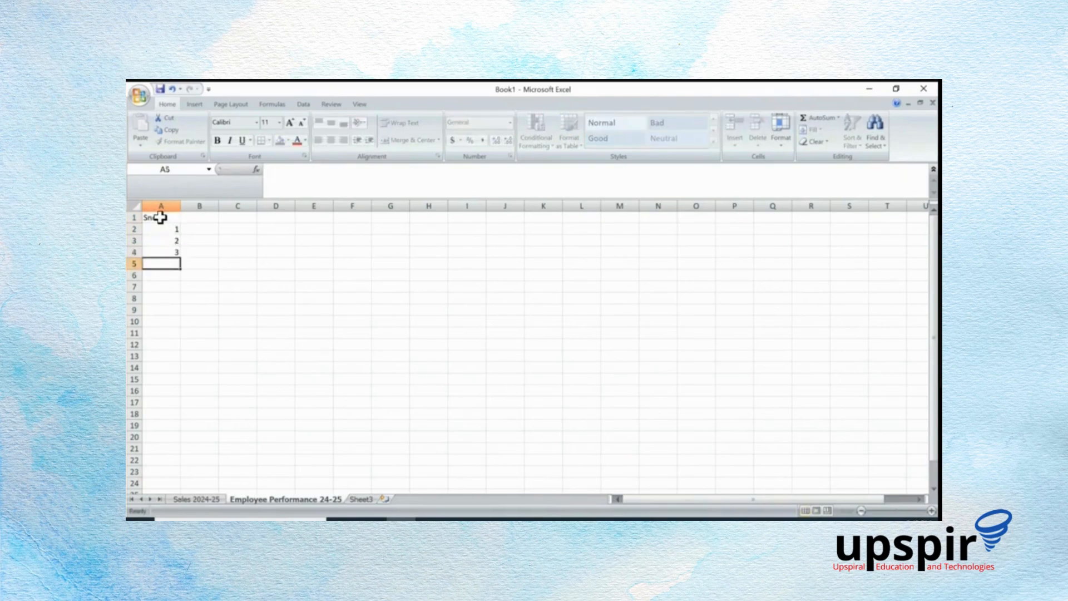
# Add the column heading Emp Id in B1
pyautogui.press('Up')
pyautogui.press('Up')
pyautogui.press('Up')
pyautogui.press('Up')
pyautogui.press('Right')
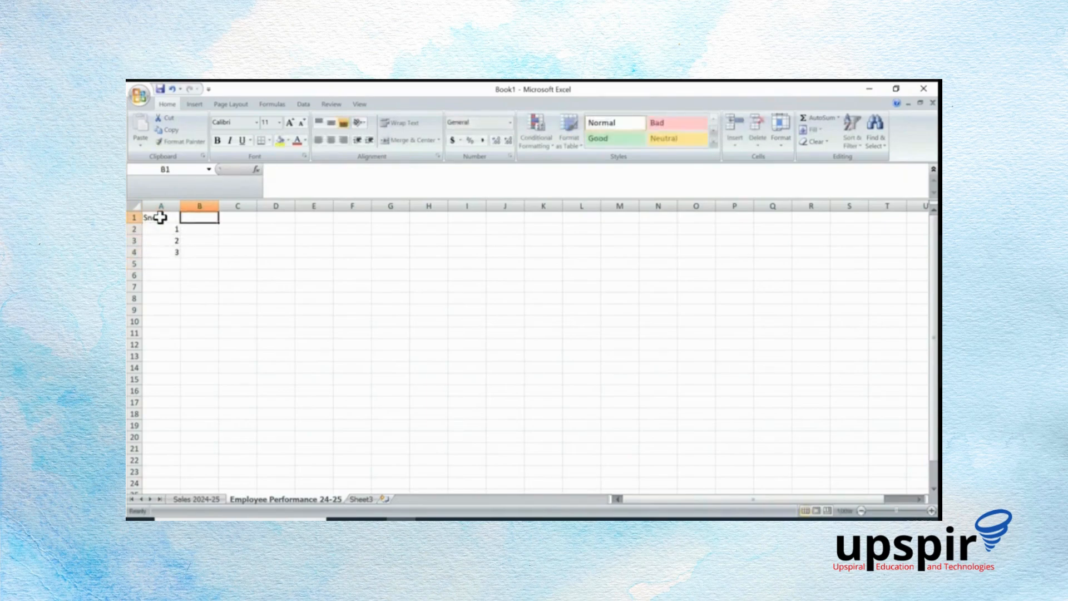
pyautogui.write('Emp')
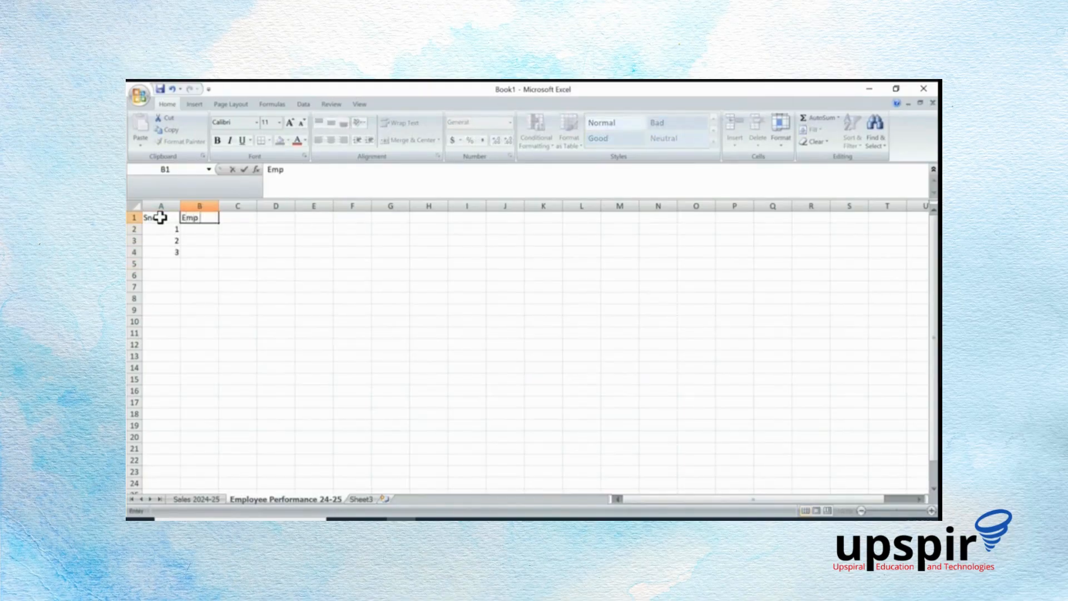
pyautogui.write(' Id')
pyautogui.press('Return')
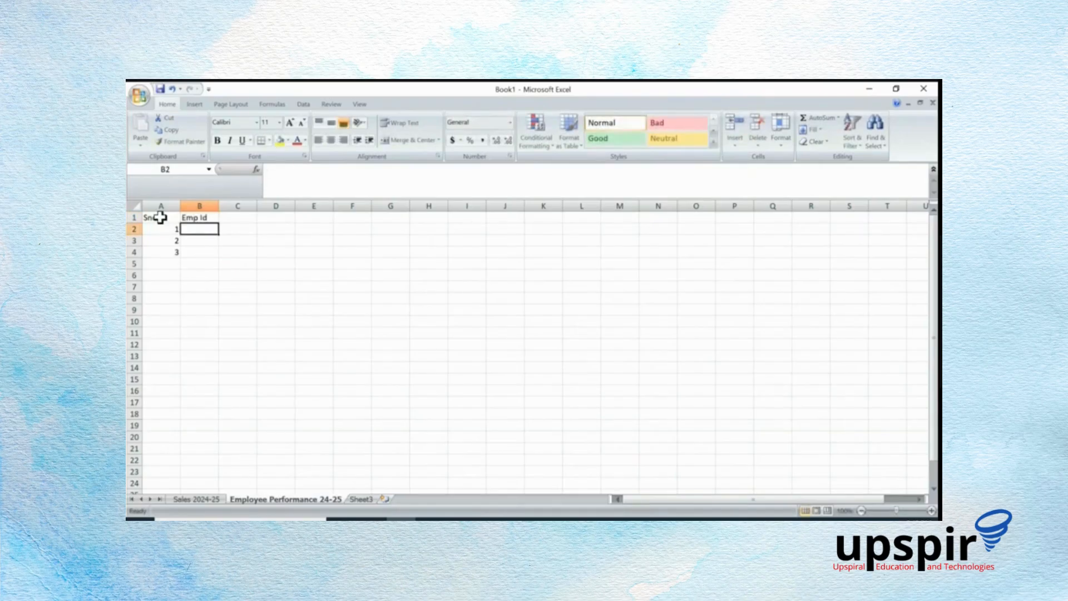
# Fill B2 to B4 with the three employees' sequential IDs
pyautogui.write('EMP')
pyautogui.press('BackSpace')
pyautogui.press('BackSpace')
pyautogui.press('BackSpace')
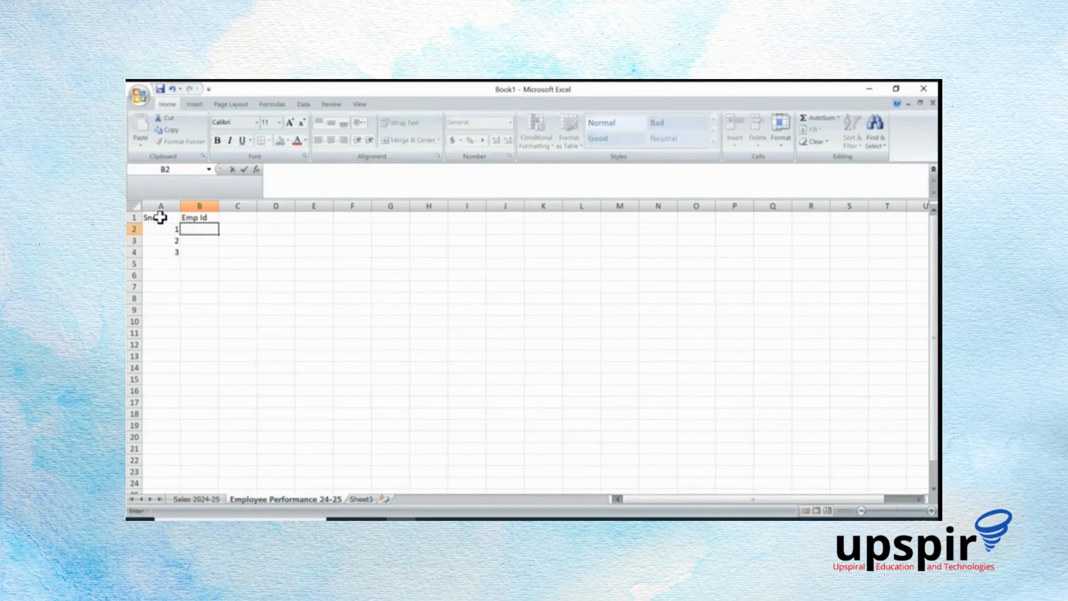
pyautogui.write('E0001')
pyautogui.press('Return')
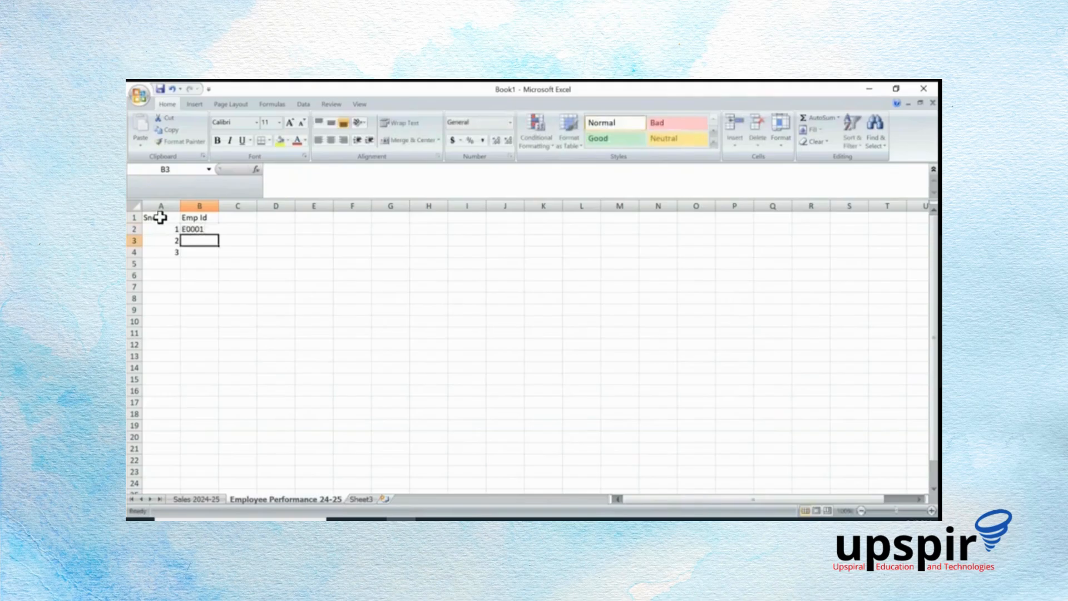
pyautogui.write('E0002')
pyautogui.press('Return')
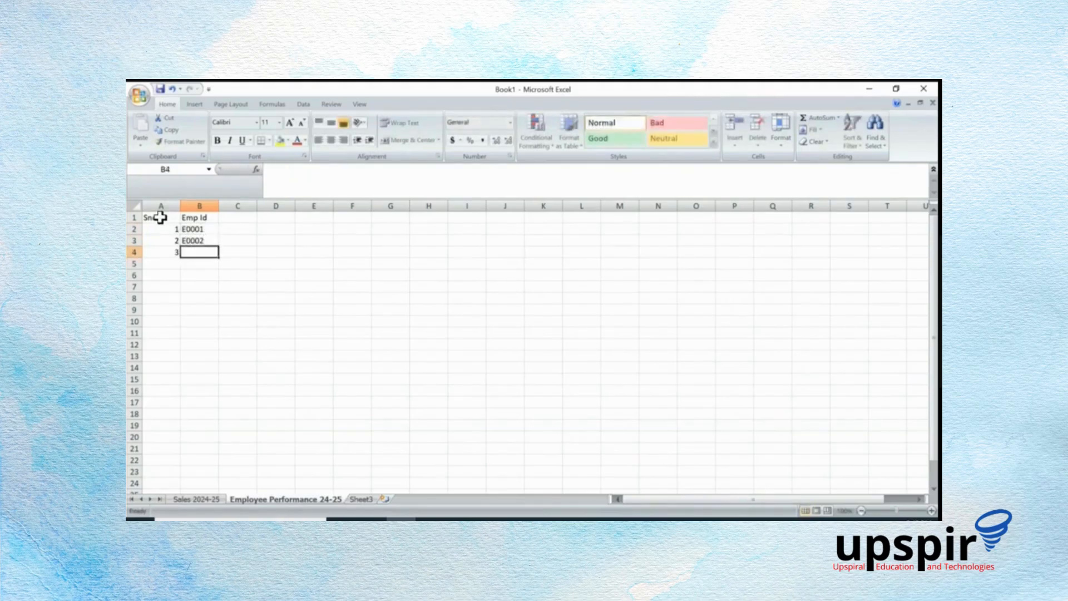
pyautogui.write('E000')
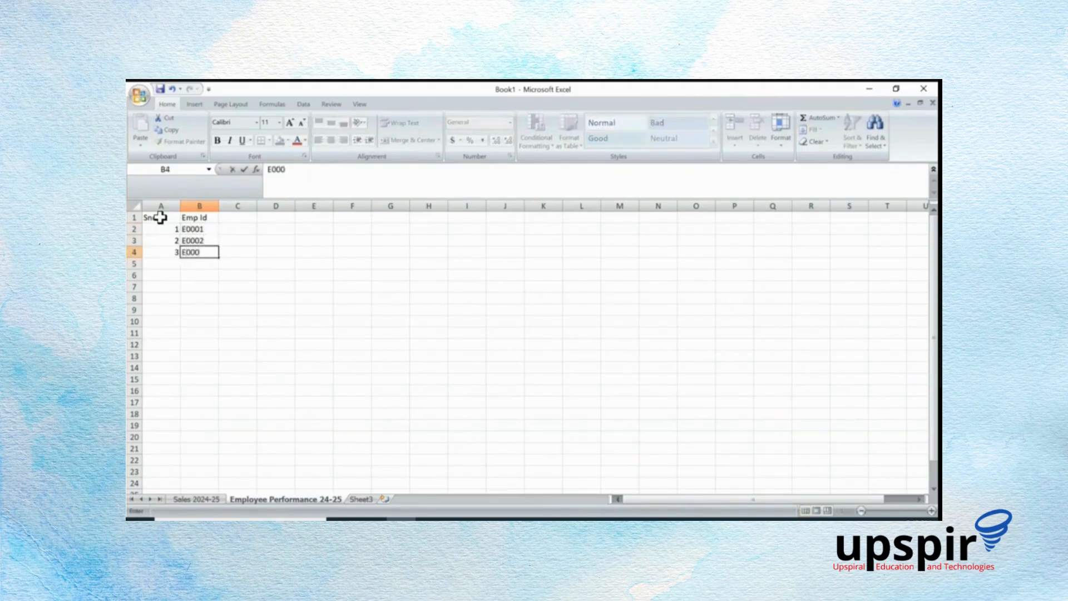
pyautogui.write('3')
pyautogui.press('Return')
# Add the column heading Emp Name in C1
pyautogui.press('Up')
pyautogui.press('Up')
pyautogui.press('Up')
pyautogui.press('Up')
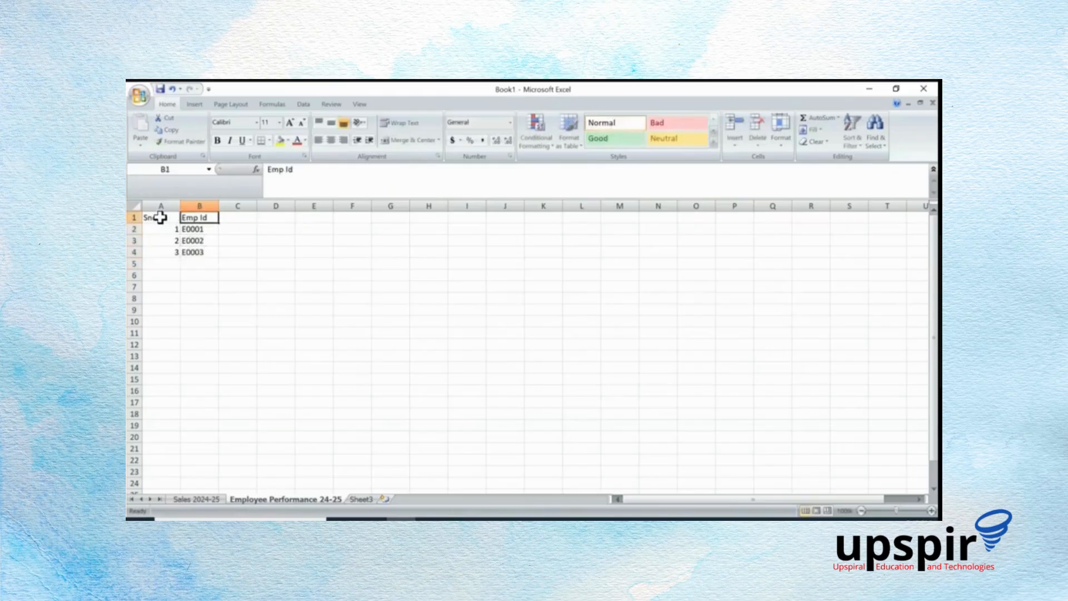
pyautogui.press('Right')
pyautogui.write('Emp Na')
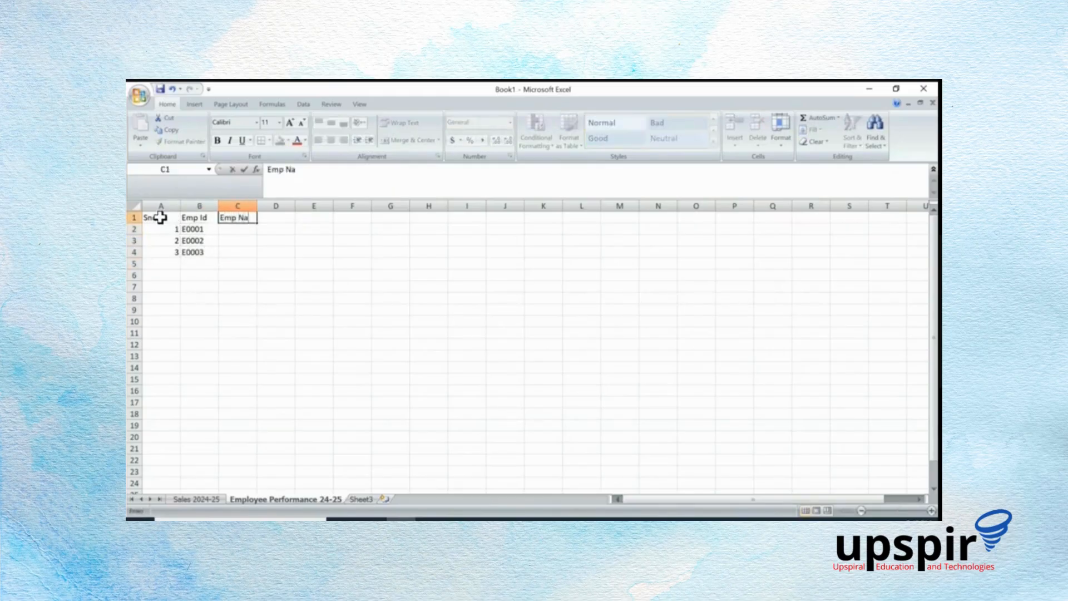
pyautogui.write('me')
pyautogui.press('Return')
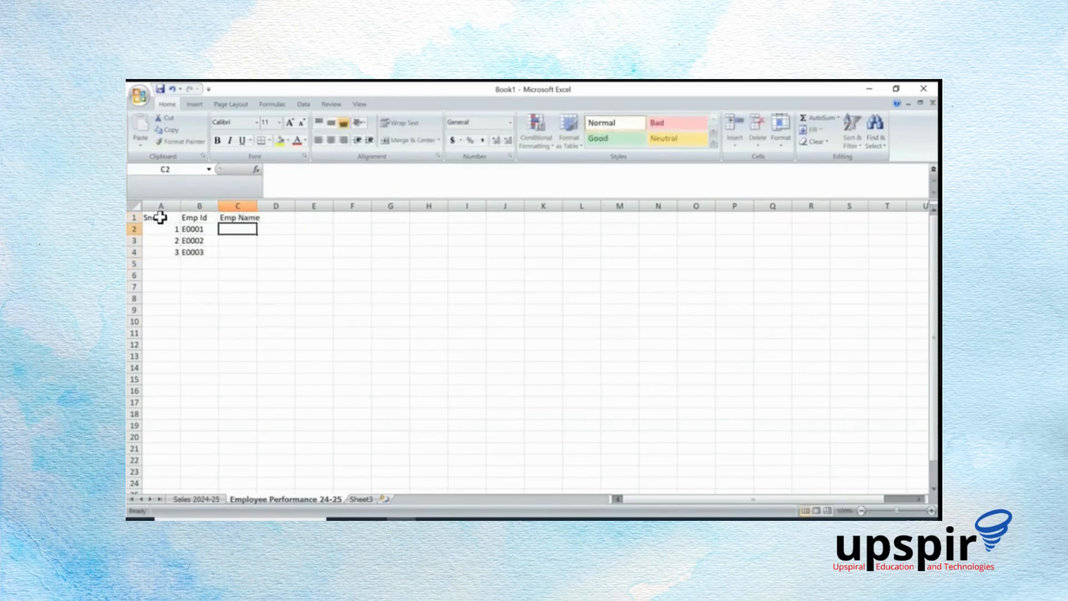
# Enter the three employees' first names in C2 to C4
pyautogui.write('Nikhi')
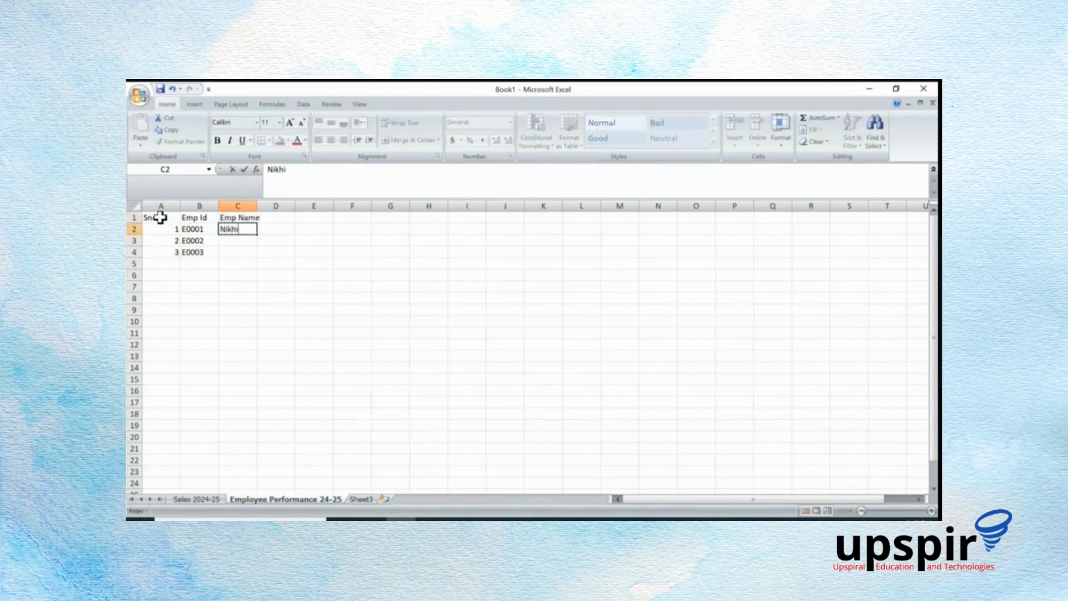
pyautogui.write('l')
pyautogui.press('Return')
pyautogui.write('Ashish')
pyautogui.press('Return')
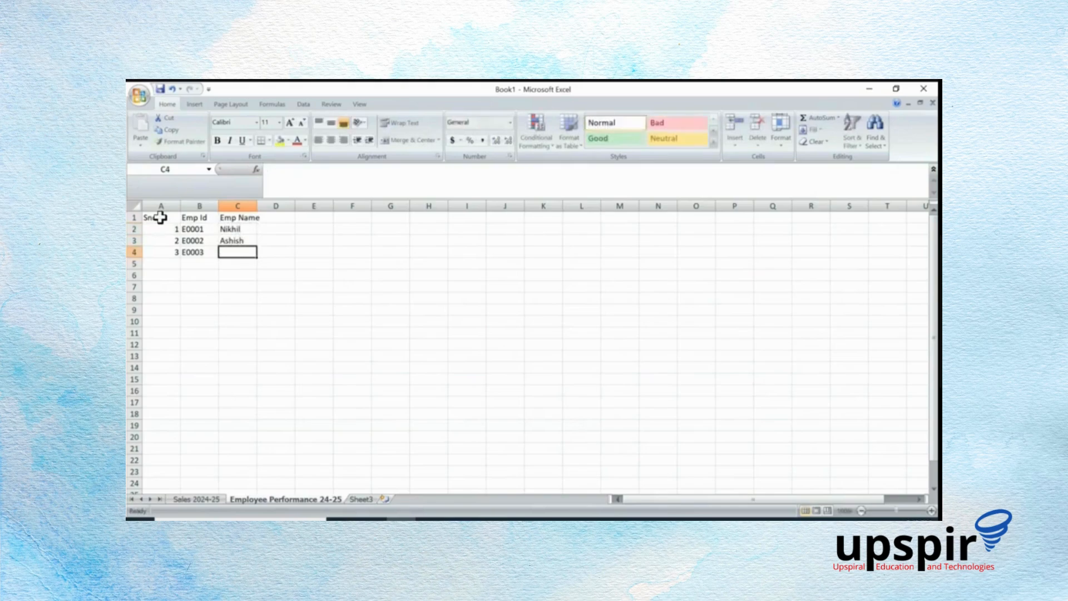
pyautogui.write('Deepak')
pyautogui.press('Return')
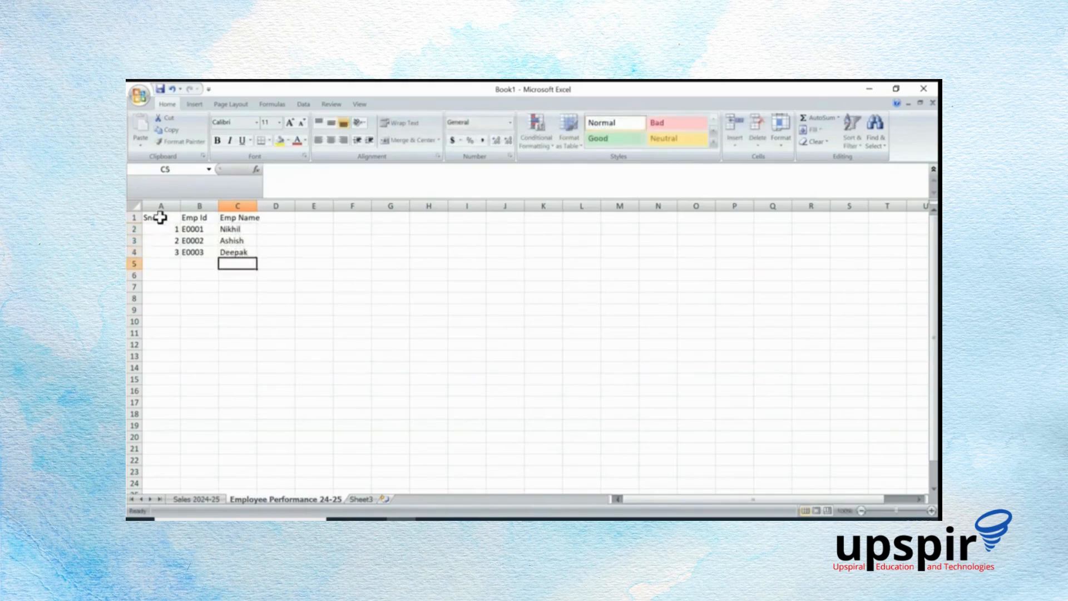
# Switch back and forth between the Sales 2024-25 and Employee Performance 24-25 sheets to compare their data
pyautogui.press('Up')
pyautogui.press('Up')
pyautogui.press('Up')
pyautogui.press('Up')
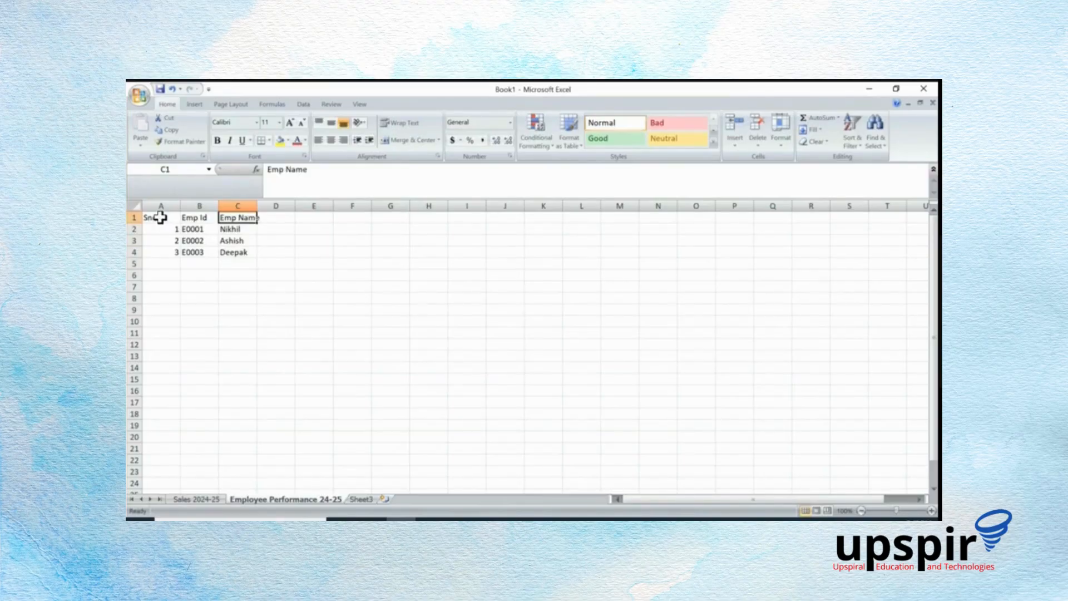
pyautogui.click(196, 499)
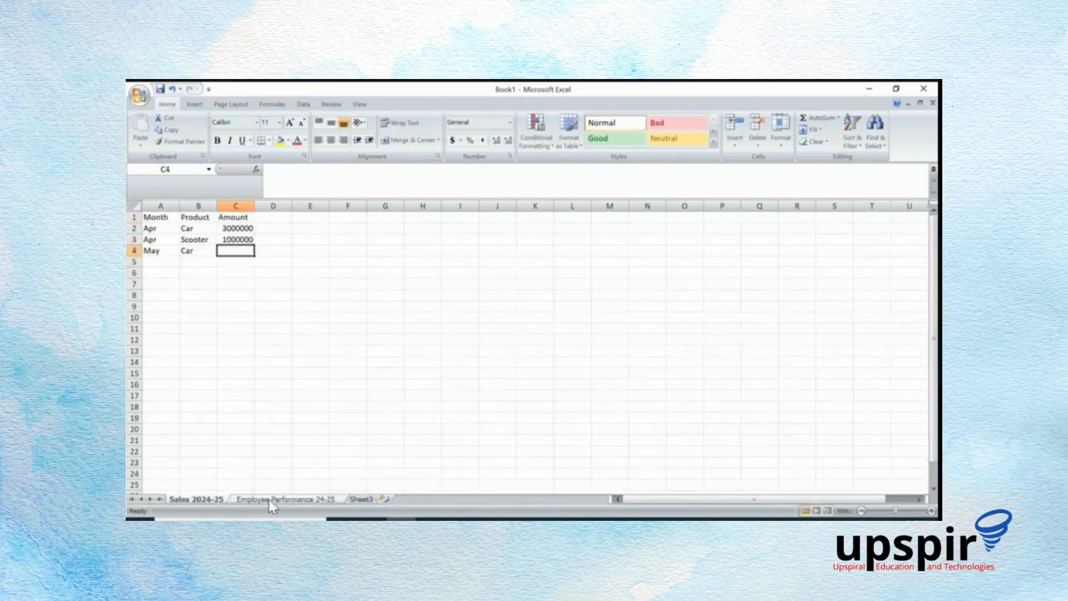
pyautogui.click(269, 500)
pyautogui.click(225, 499)
pyautogui.click(265, 499)
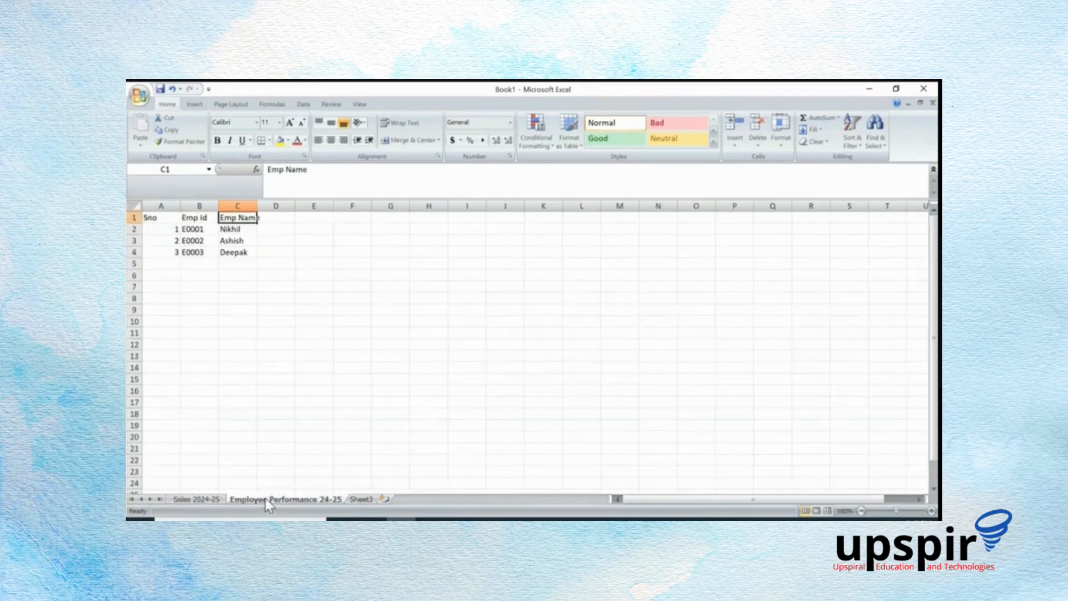
# Format the employee data A1:C4 as a table with headers, using the medium style with a blue header and grey banded rows
pyautogui.moveTo(149, 217); pyautogui.dragTo(244, 257)
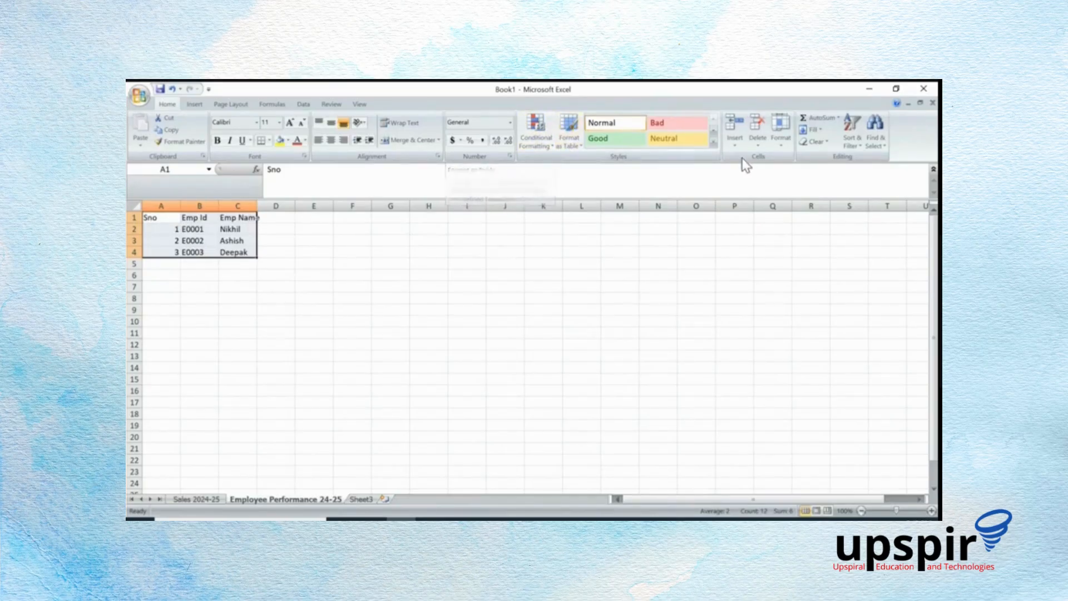
pyautogui.click(565, 145)
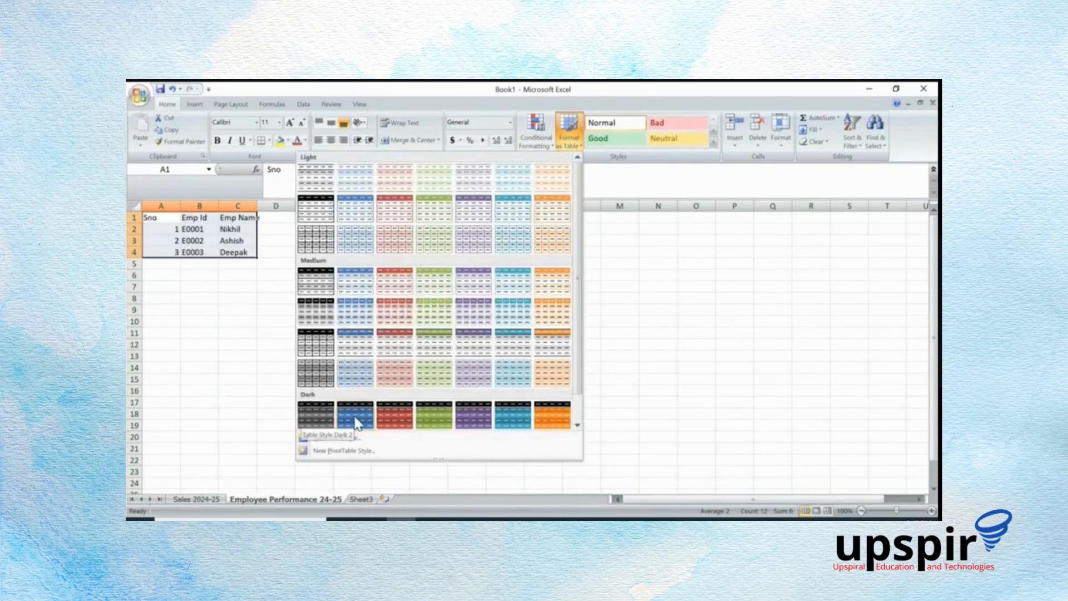
pyautogui.scroll(-1, 442, 286)
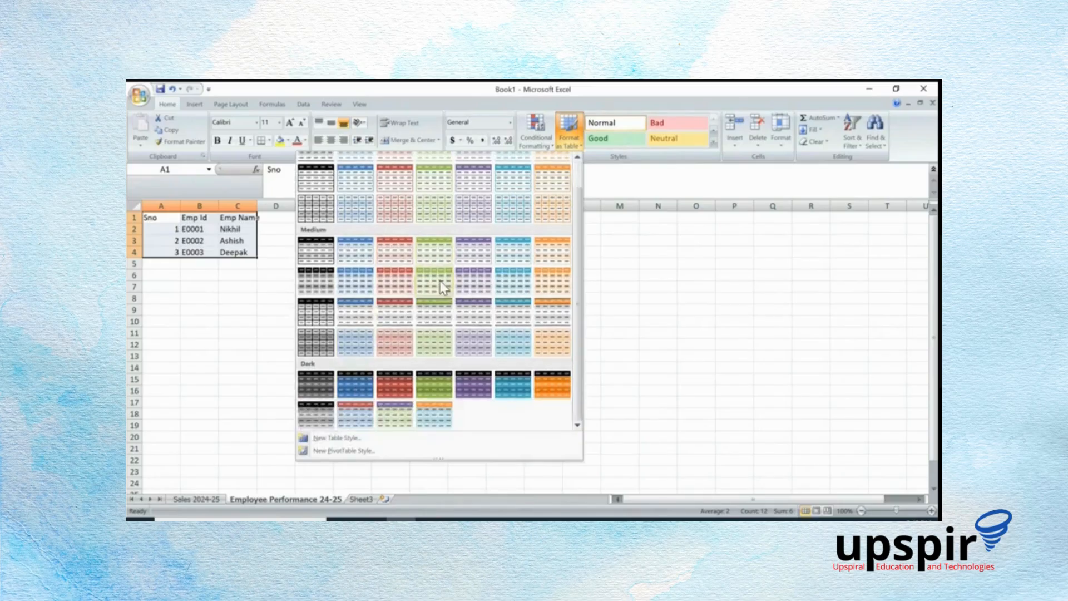
pyautogui.scroll(1, 440, 281)
pyautogui.scroll(-1, 440, 280)
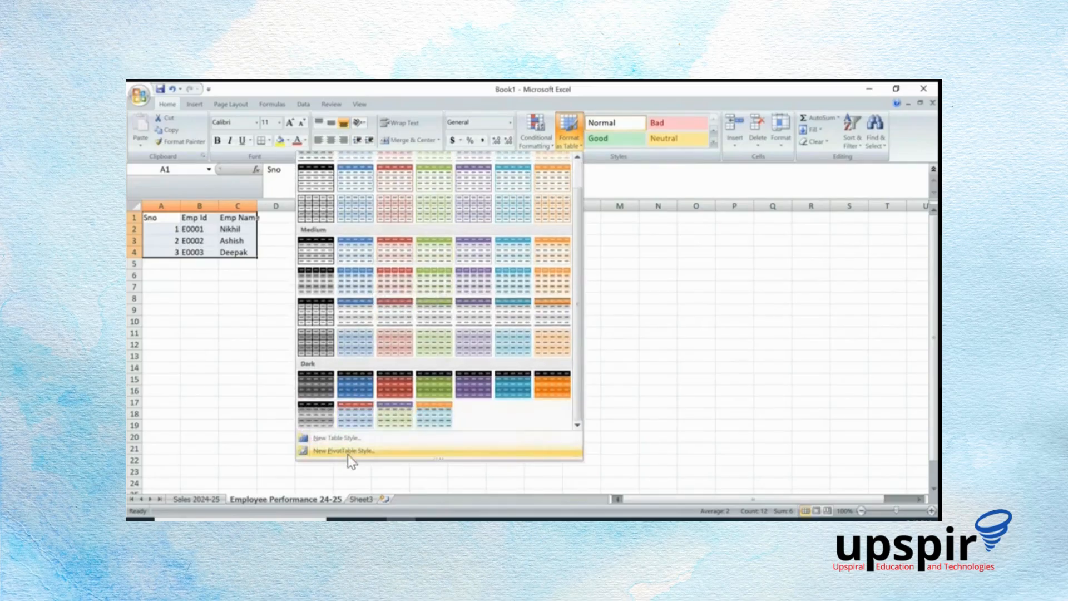
pyautogui.click(362, 321)
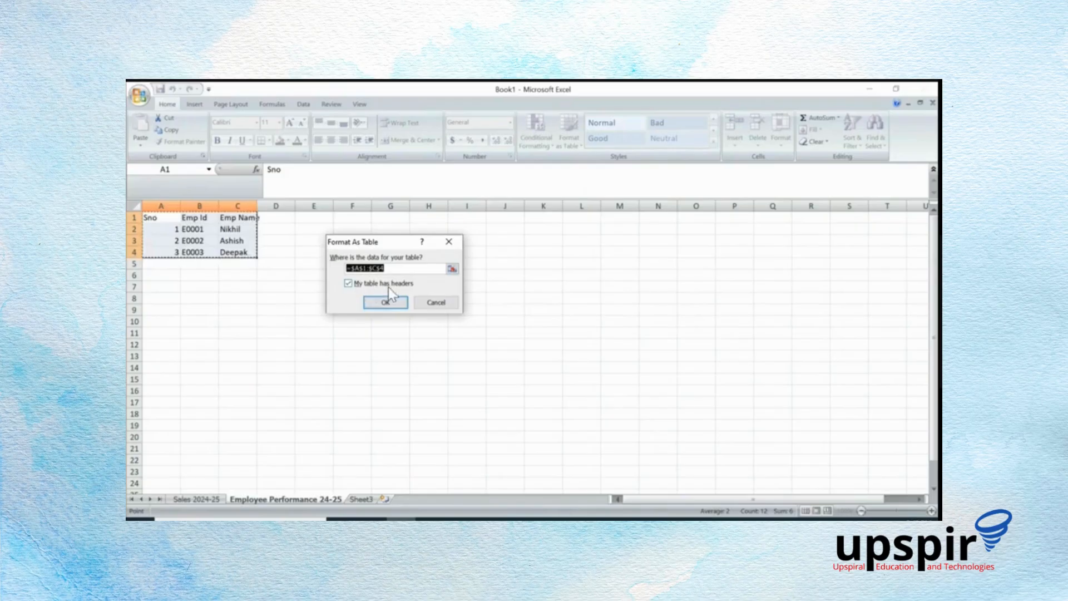
pyautogui.click(385, 302)
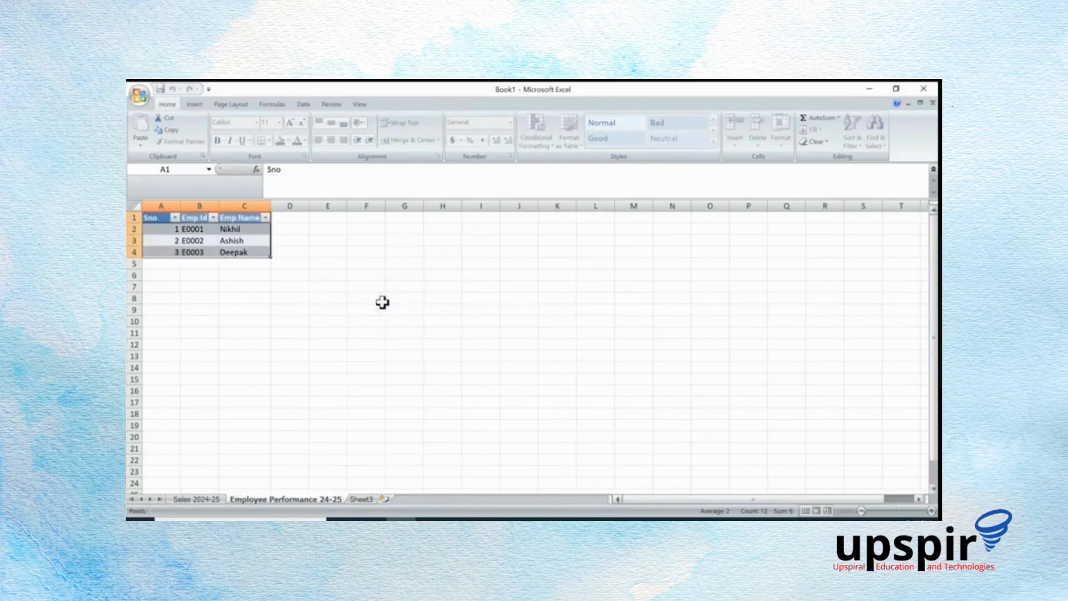
pyautogui.click(289, 251)
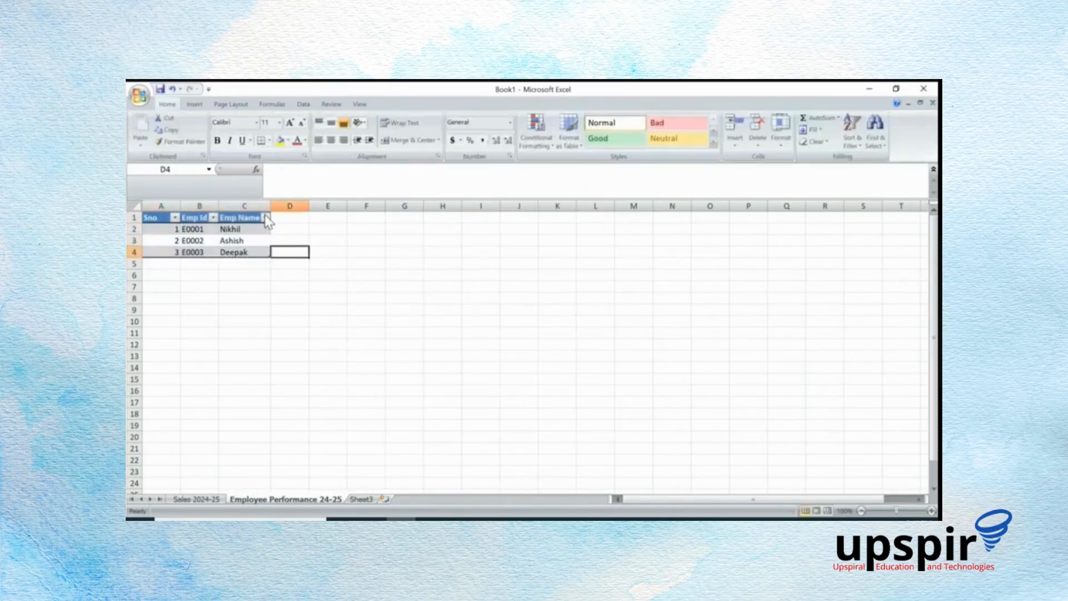
# On the Sales 2024-25 sheet, enter the amount 500000 in C4 for the May Car row
pyautogui.click(206, 499)
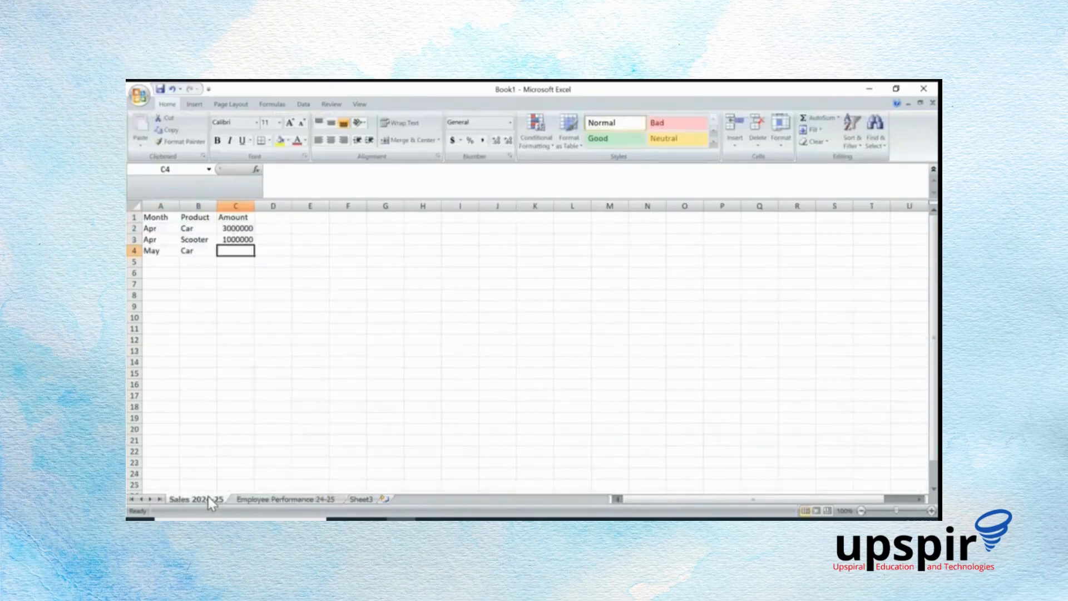
pyautogui.moveTo(149, 217); pyautogui.dragTo(233, 248)
pyautogui.click(233, 249)
pyautogui.write('500000')
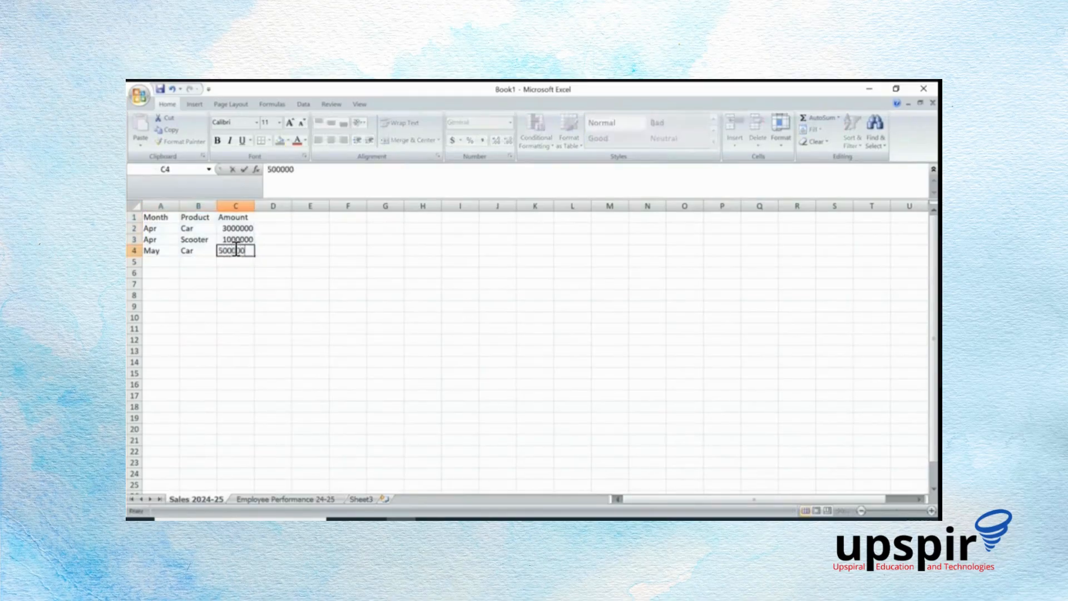
pyautogui.press('Return')
# Format the sales data A1:C4 as a table with the dark blue style, leaving its first row not marked as headers
pyautogui.moveTo(162, 217); pyautogui.dragTo(245, 252)
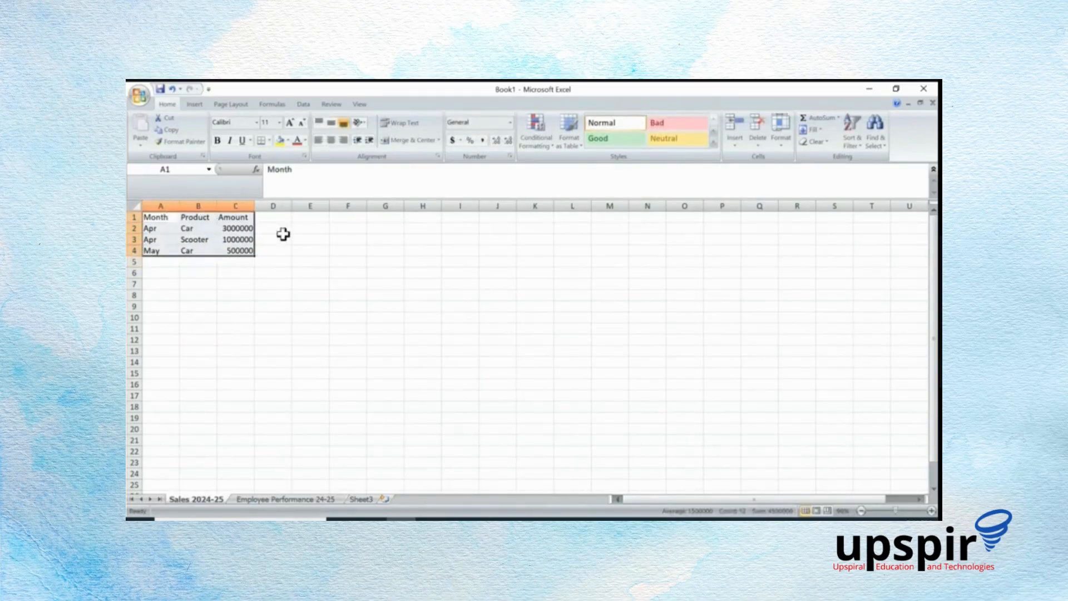
pyautogui.click(573, 141)
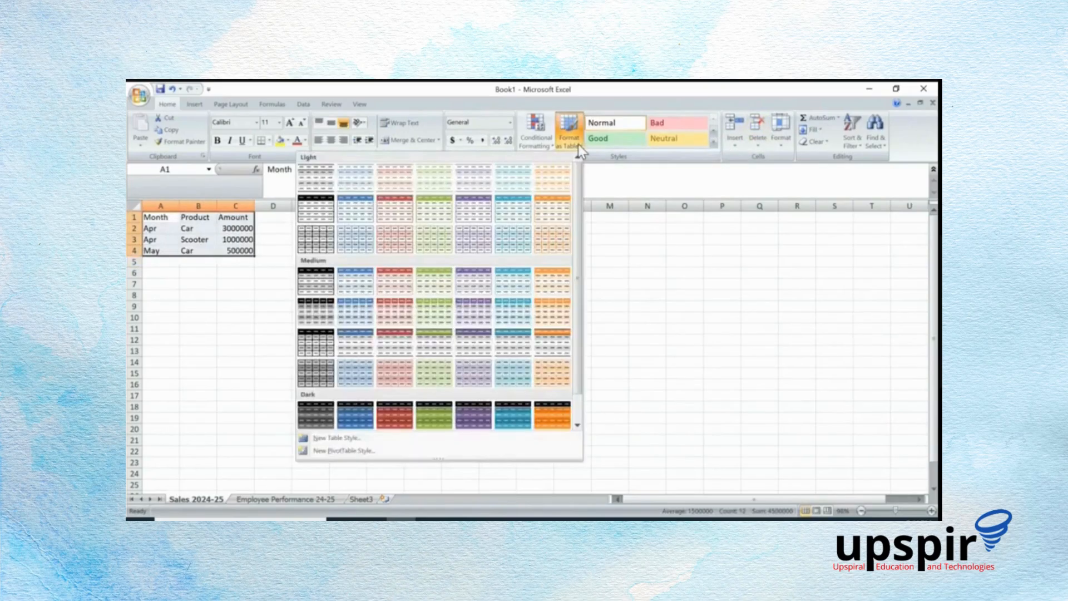
pyautogui.click(356, 414)
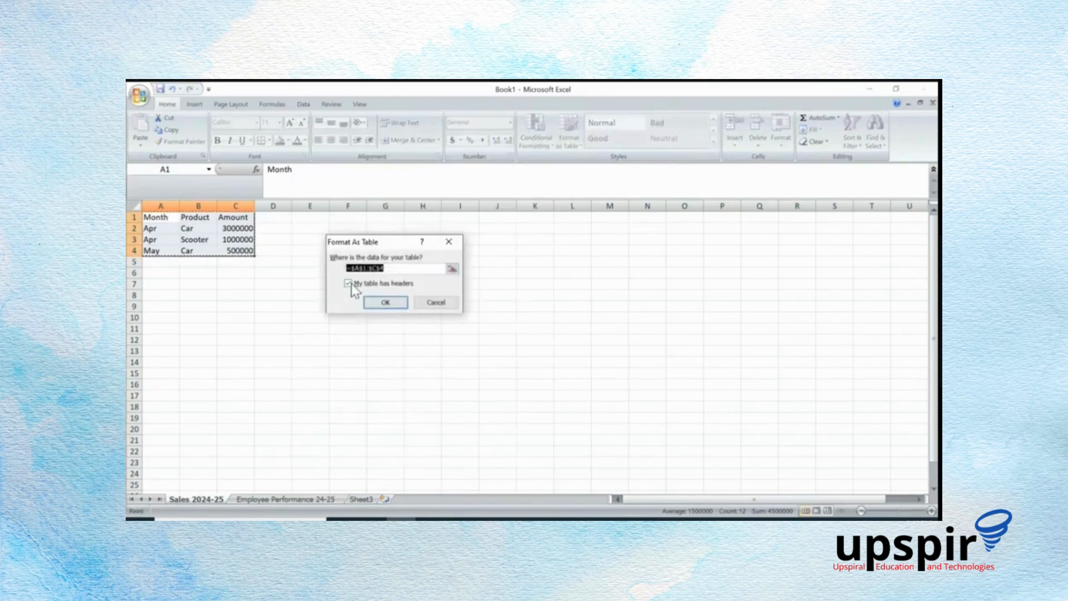
pyautogui.click(385, 303)
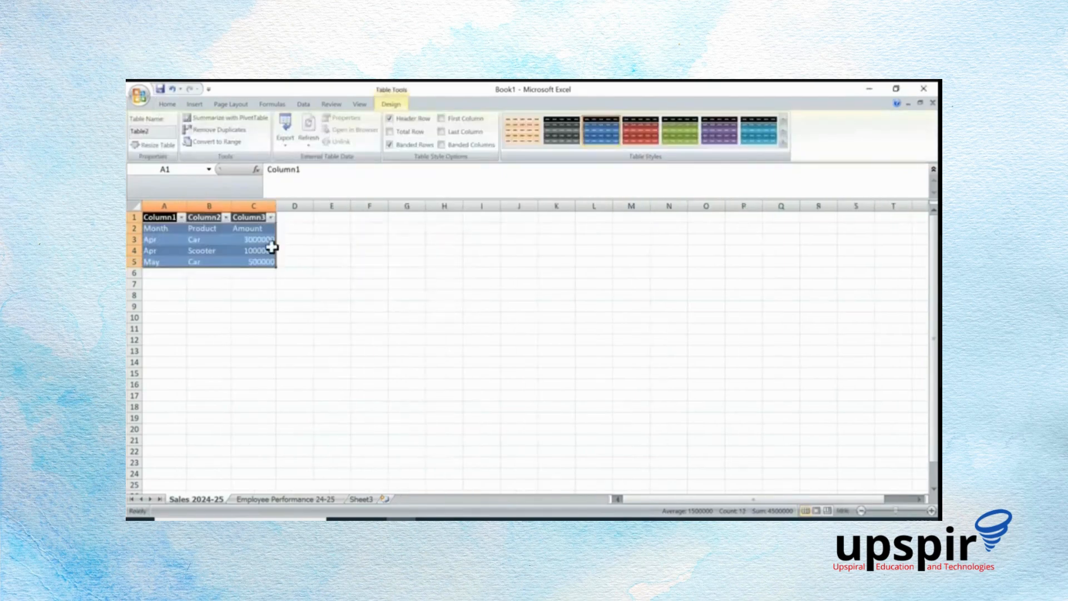
pyautogui.click(366, 271)
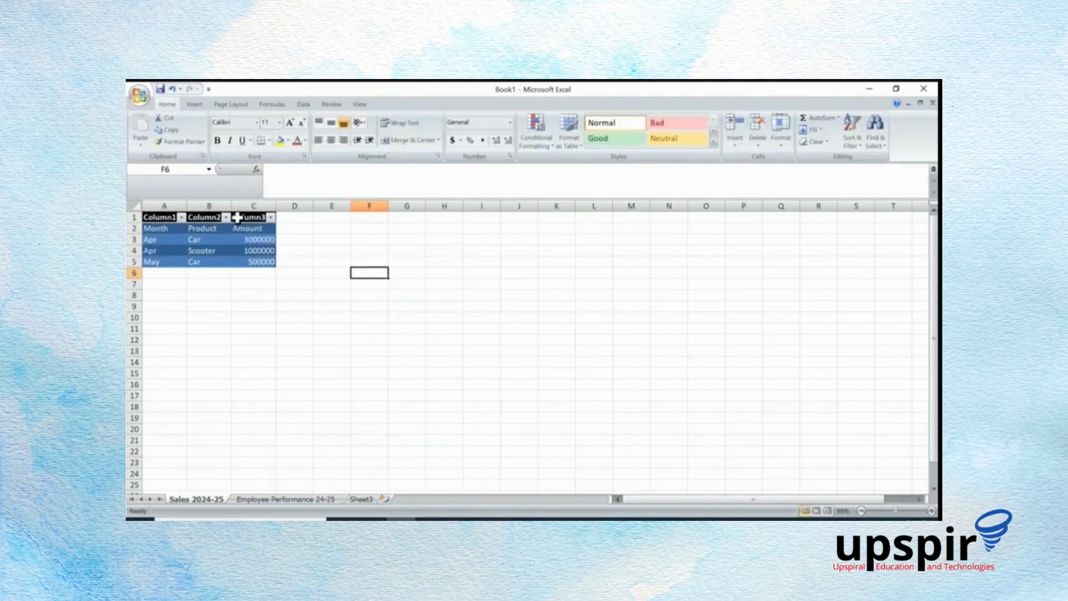
# Try to clear the contents of row 1, which holds the Column1 to Column3 headers
pyautogui.moveTo(162, 217); pyautogui.dragTo(246, 260)
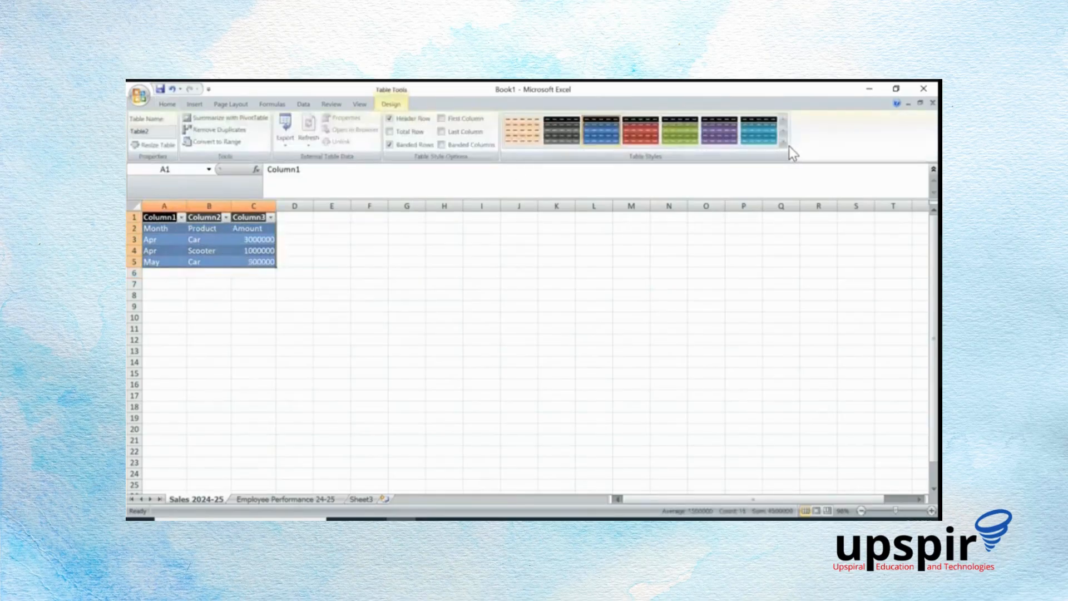
pyautogui.click(519, 295)
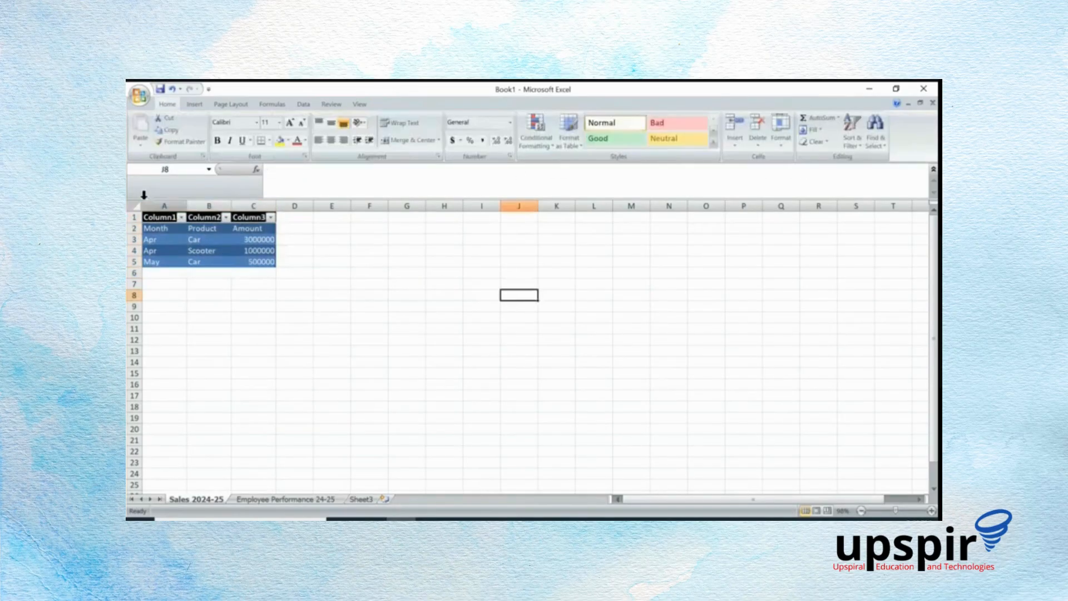
pyautogui.click(134, 217)
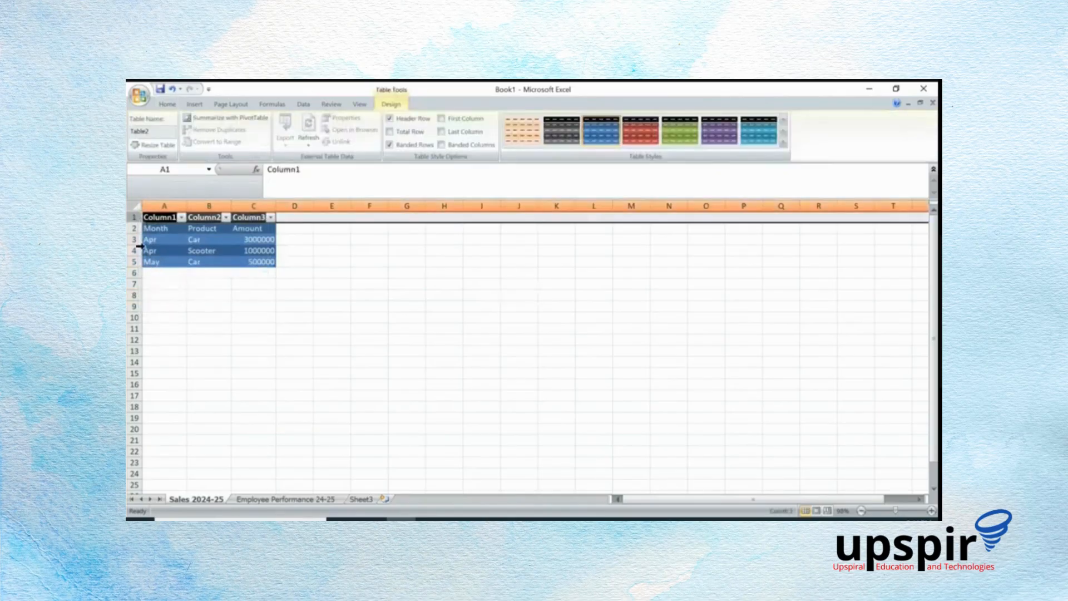
pyautogui.rightClick(130, 217)
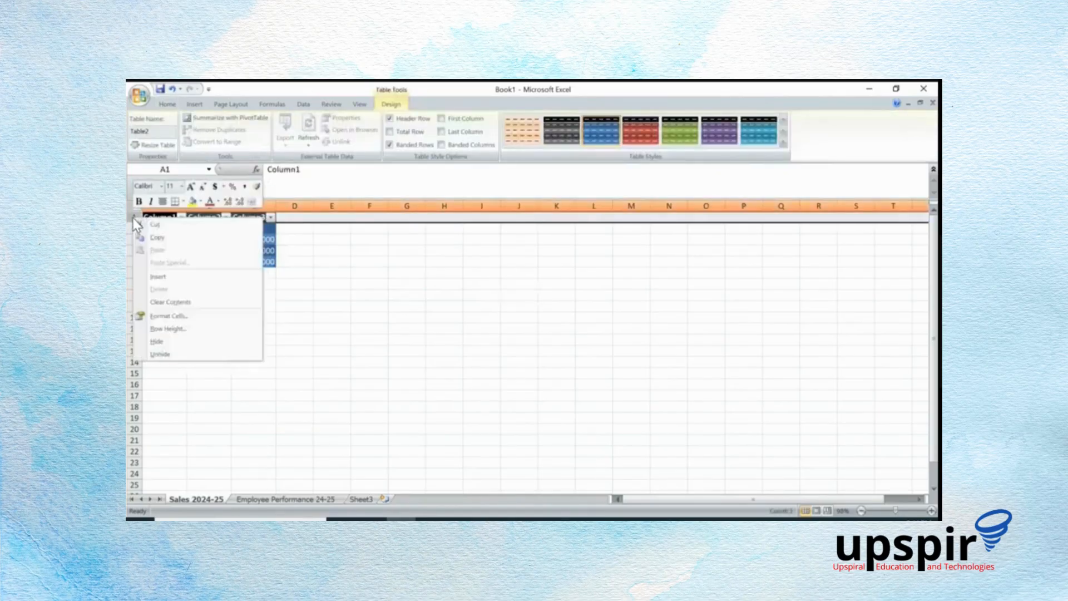
pyautogui.click(179, 304)
pyautogui.click(326, 306)
# Restyle the sales table A1:C5 with the plain light style that has no fill or borders
pyautogui.moveTo(162, 221); pyautogui.dragTo(251, 259)
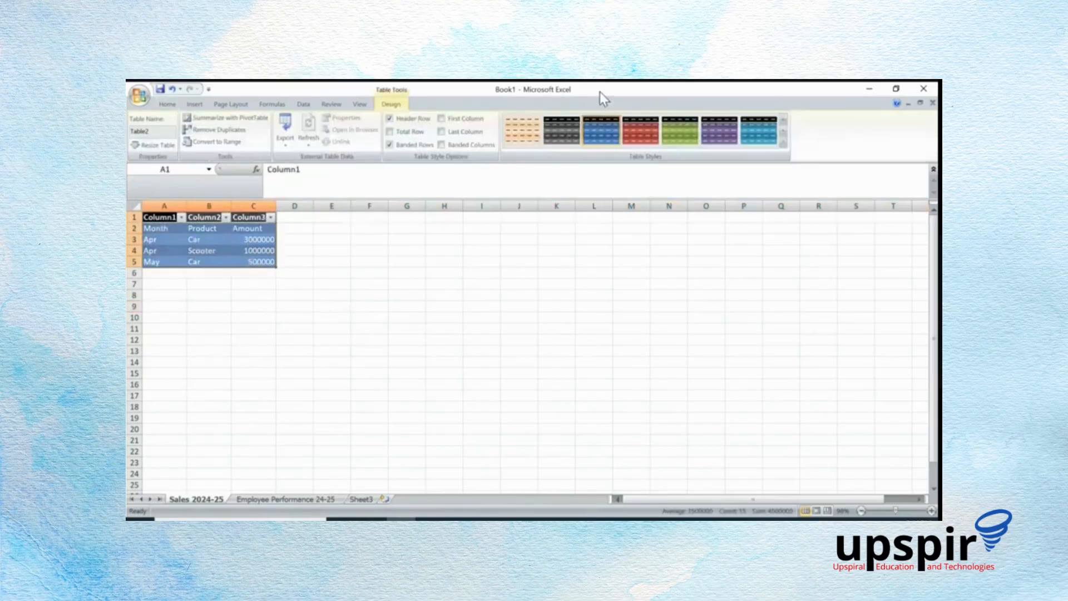
pyautogui.click(783, 143)
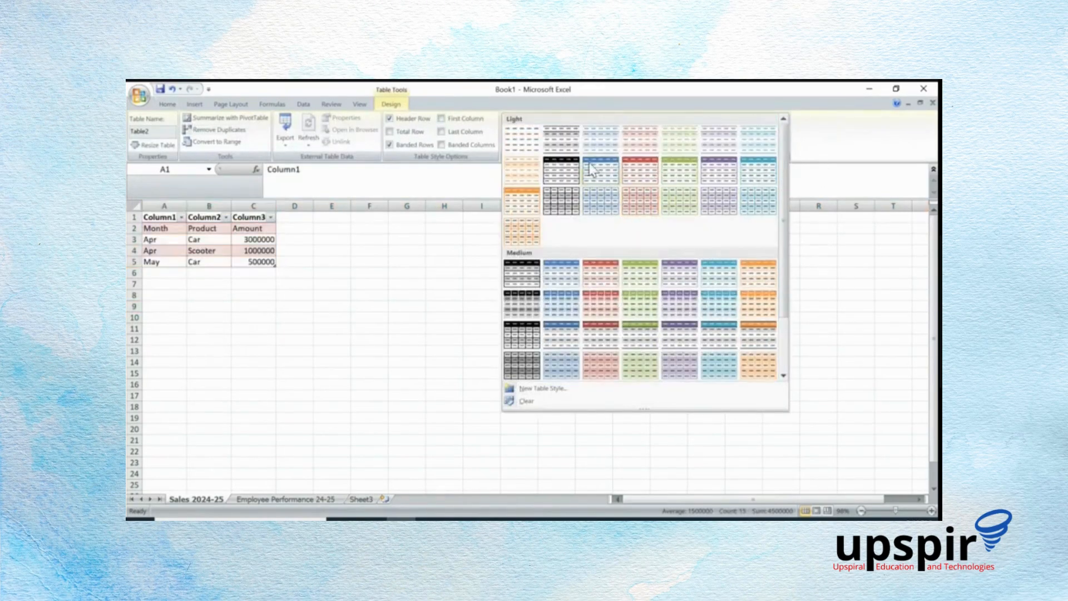
pyautogui.click(516, 144)
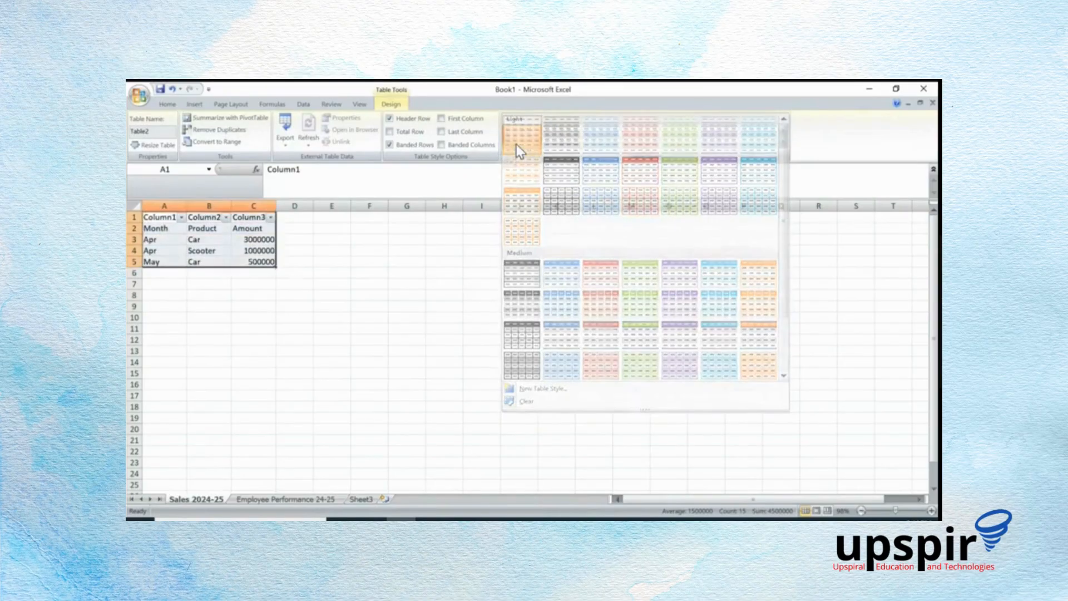
pyautogui.click(407, 261)
pyautogui.click(130, 217)
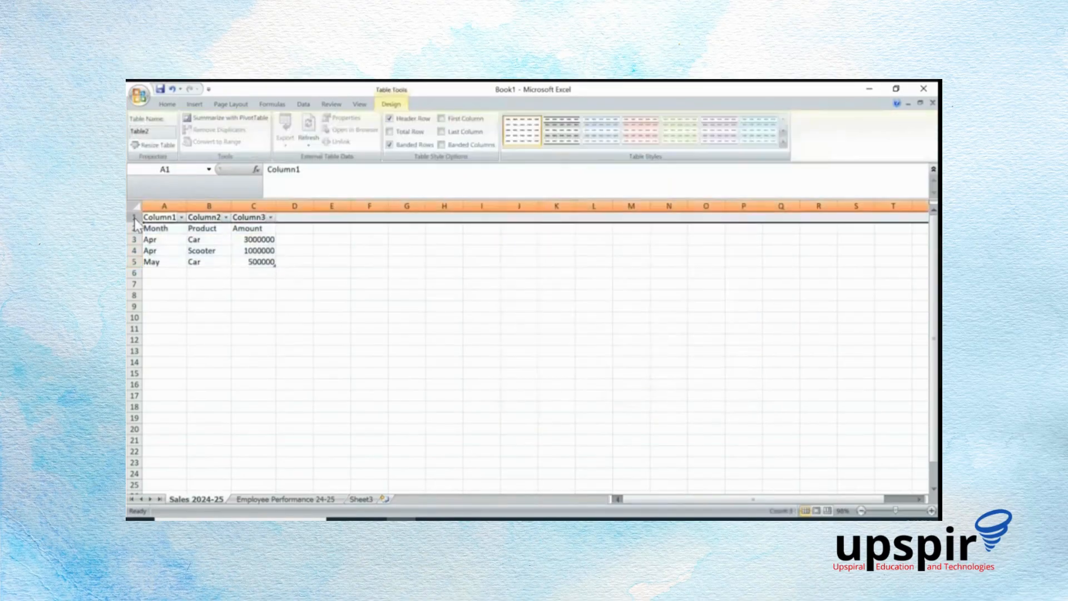
pyautogui.rightClick(130, 217)
pyautogui.press('Escape')
pyautogui.click(509, 241)
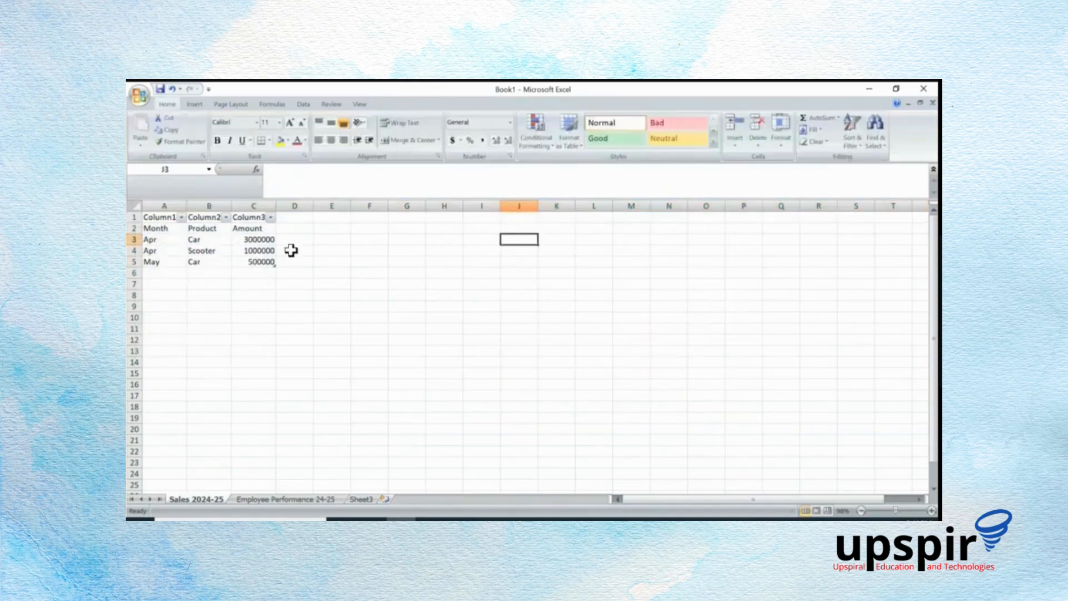
# Examine the sales table's range, the filter options of Column3, and the header and data rows
pyautogui.moveTo(167, 217); pyautogui.dragTo(263, 266)
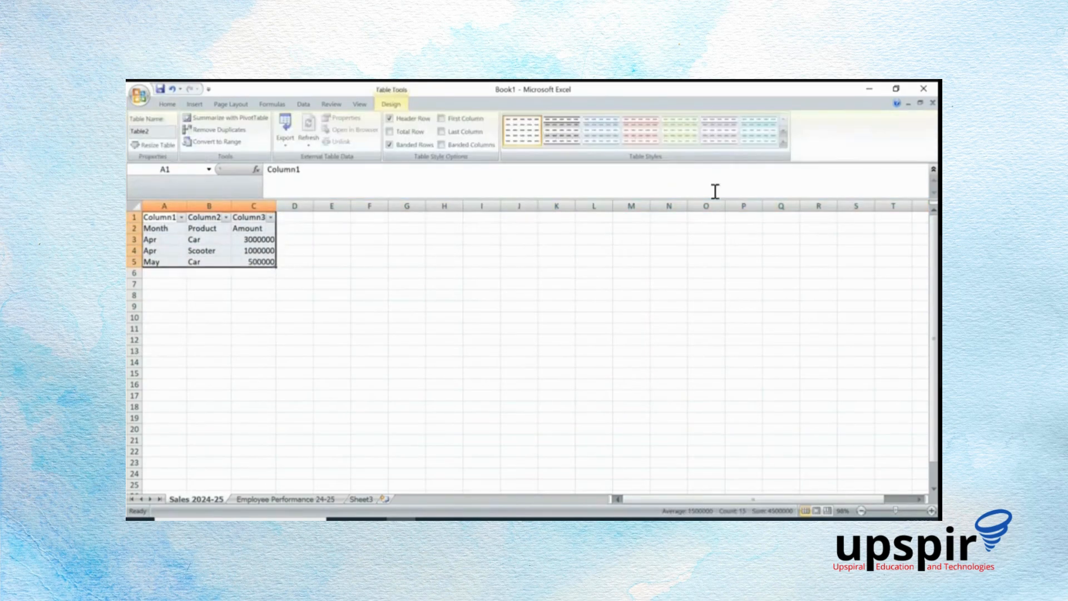
pyautogui.click(401, 295)
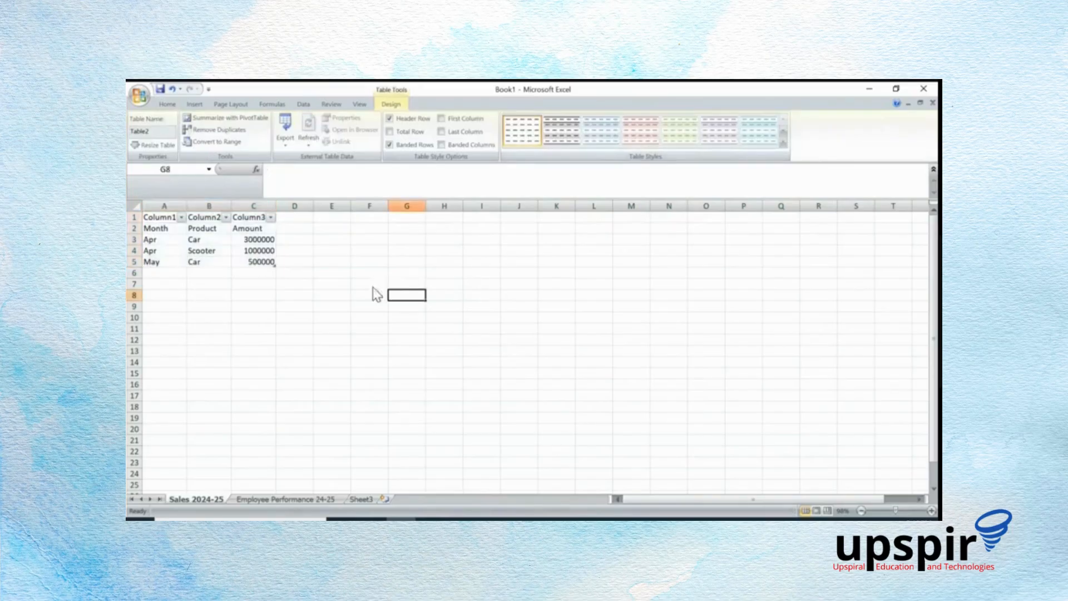
pyautogui.click(271, 218)
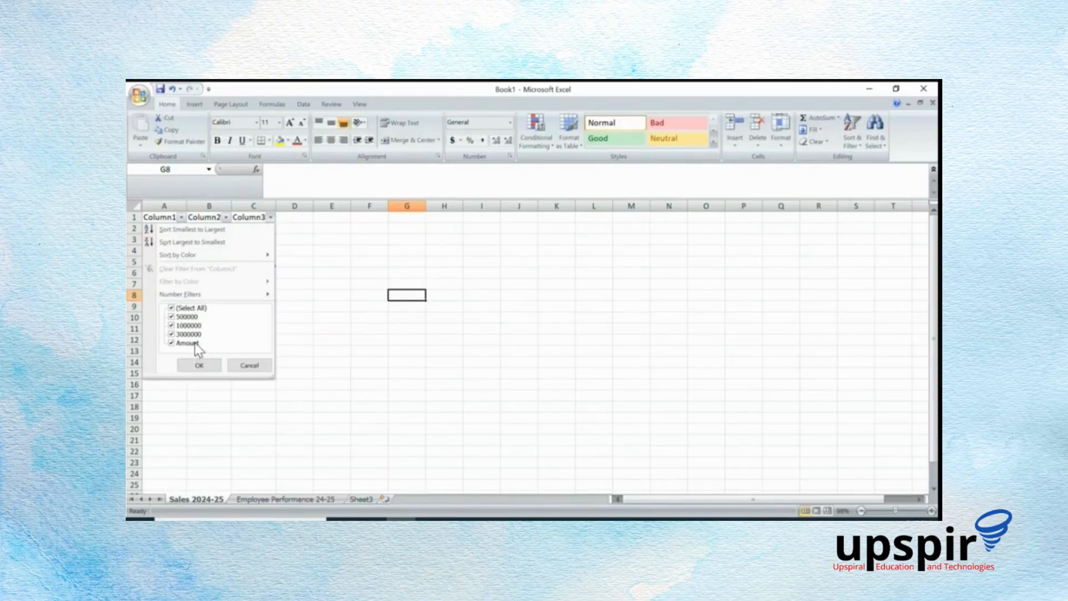
pyautogui.click(263, 371)
pyautogui.click(356, 271)
pyautogui.moveTo(166, 218); pyautogui.dragTo(261, 217)
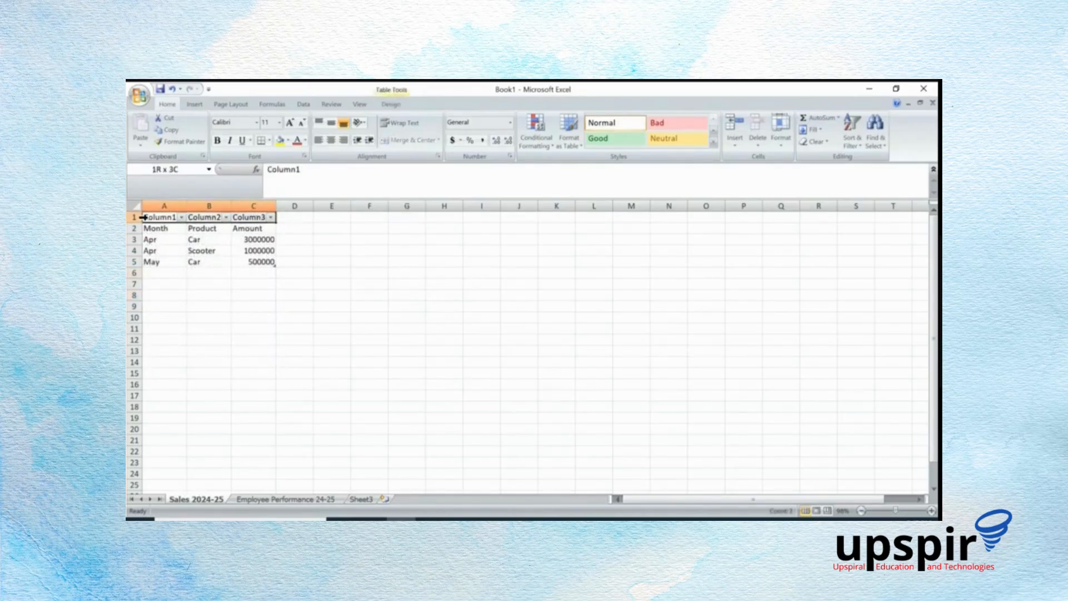
pyautogui.moveTo(143, 218); pyautogui.dragTo(258, 266)
pyautogui.click(298, 261)
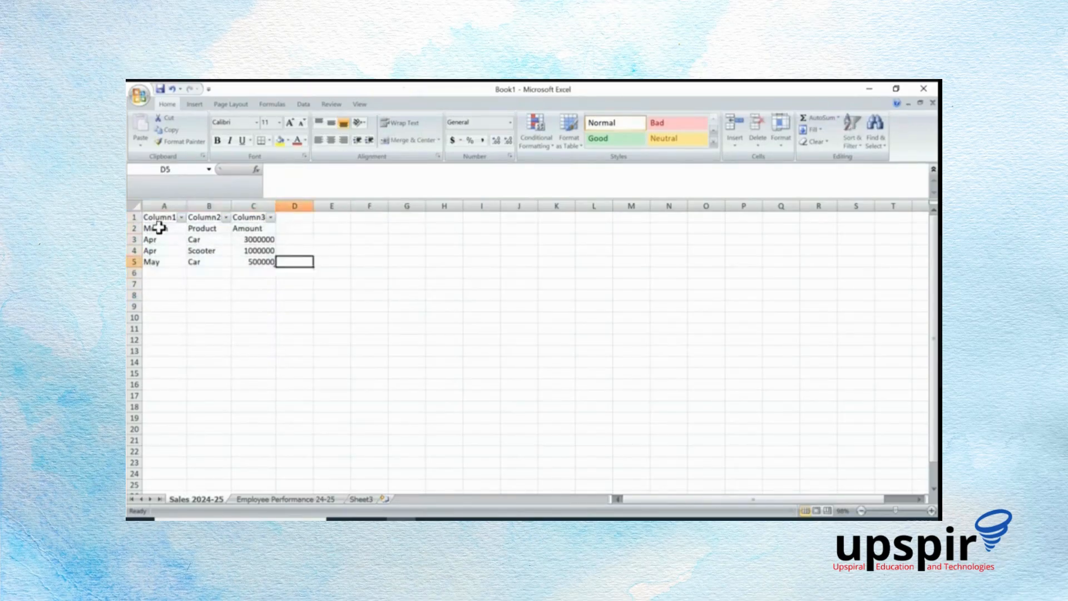
pyautogui.moveTo(158, 228); pyautogui.dragTo(269, 260)
pyautogui.click(348, 261)
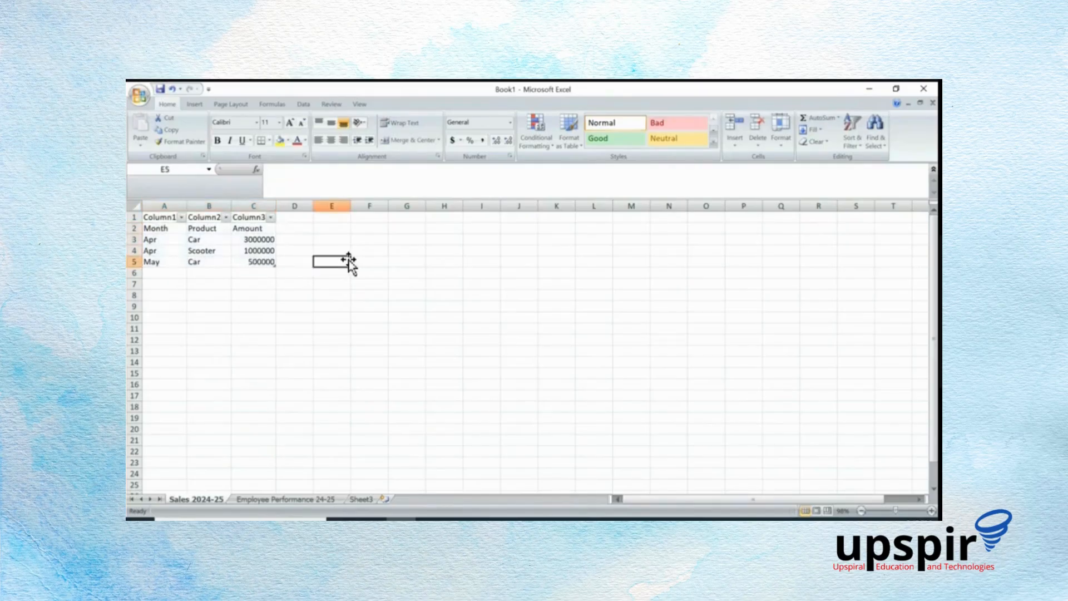
pyautogui.click(448, 384)
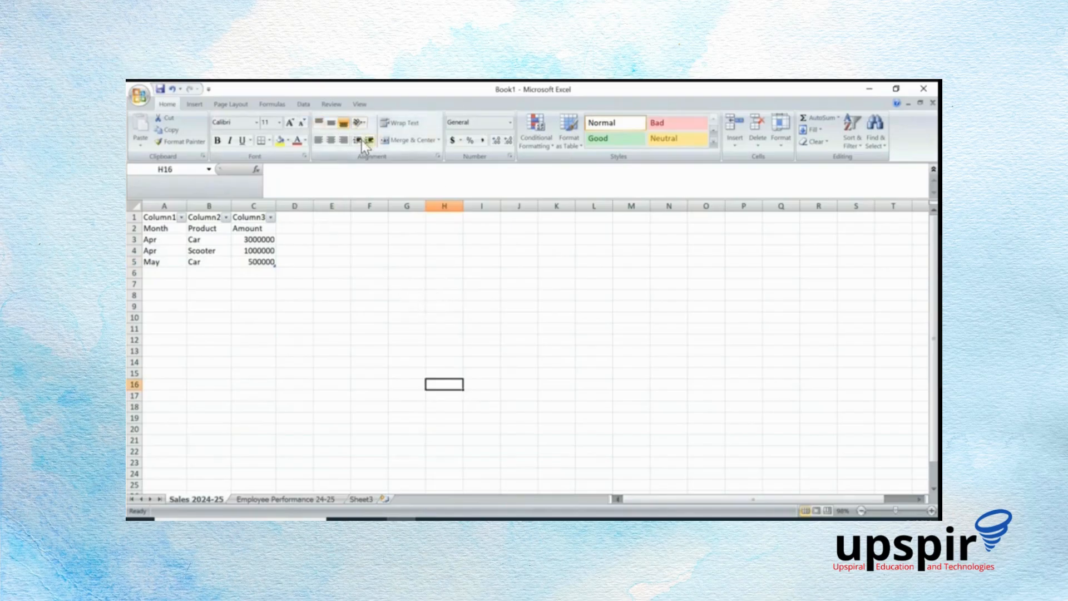
# Make row 2 about five times taller and centre the Product heading in B2 both horizontally and vertically
pyautogui.click(206, 230)
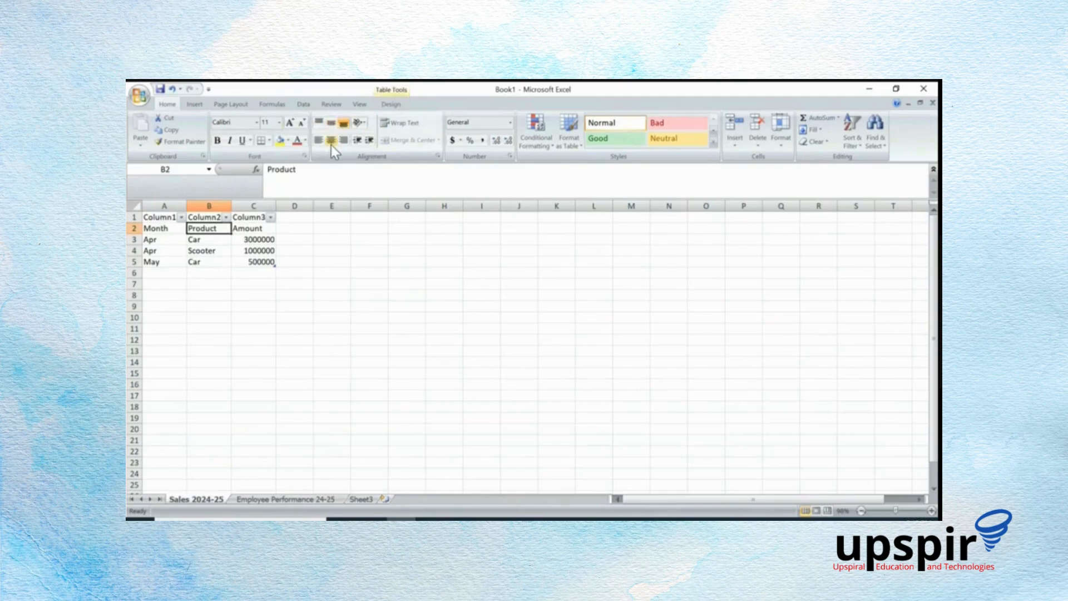
pyautogui.click(331, 142)
pyautogui.moveTo(134, 223); pyautogui.dragTo(135, 276)
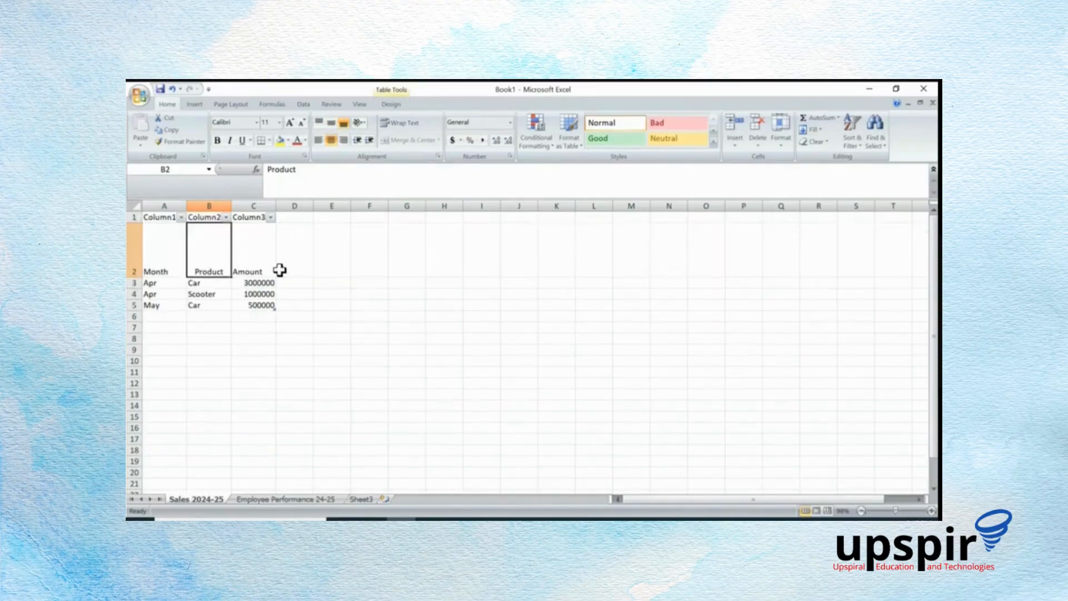
pyautogui.click(334, 129)
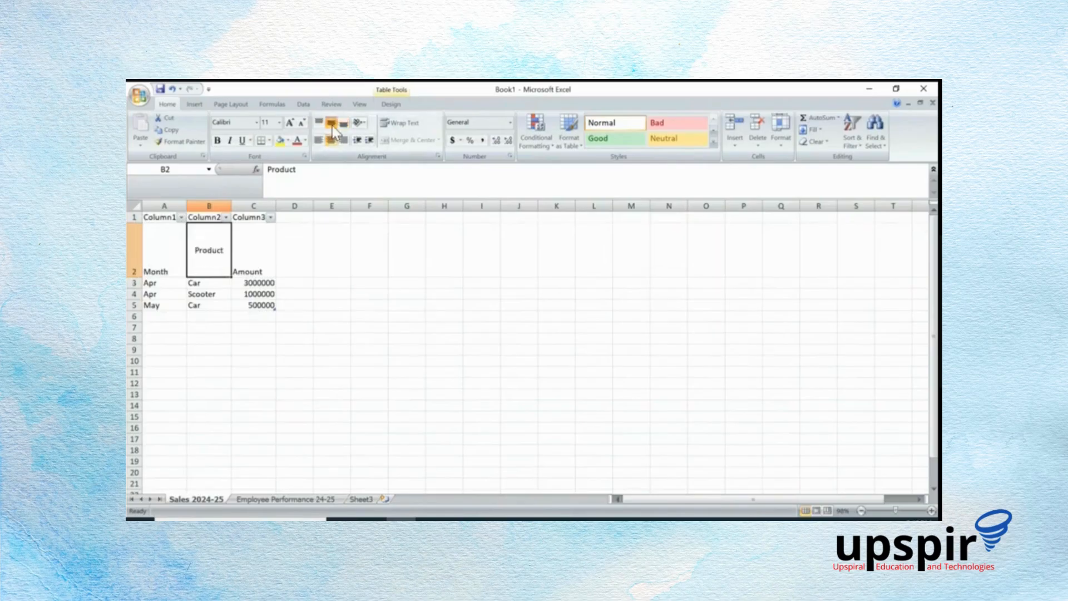
pyautogui.click(318, 257)
# Try left, right and top alignment on the Product heading in B2, finishing with bottom and left alignment
pyautogui.click(216, 255)
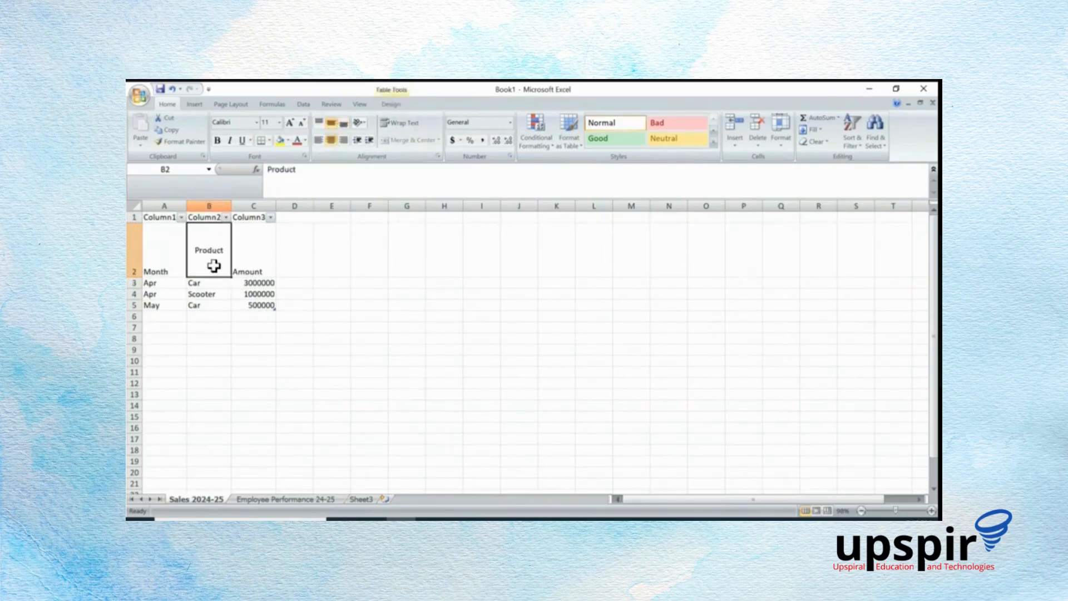
pyautogui.click(319, 141)
pyautogui.click(344, 141)
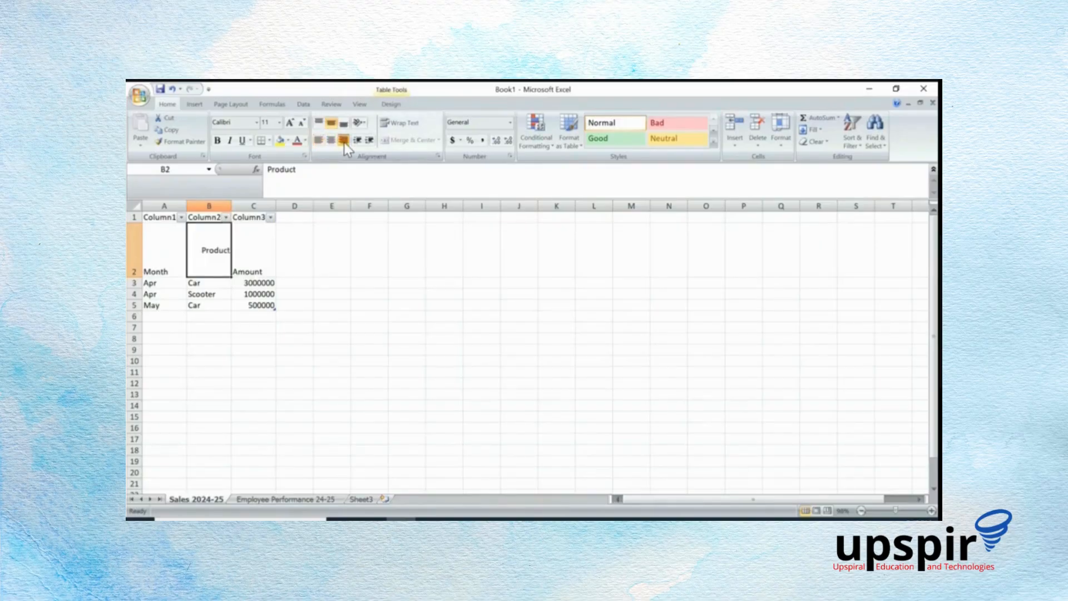
pyautogui.click(322, 120)
pyautogui.click(344, 125)
pyautogui.click(319, 141)
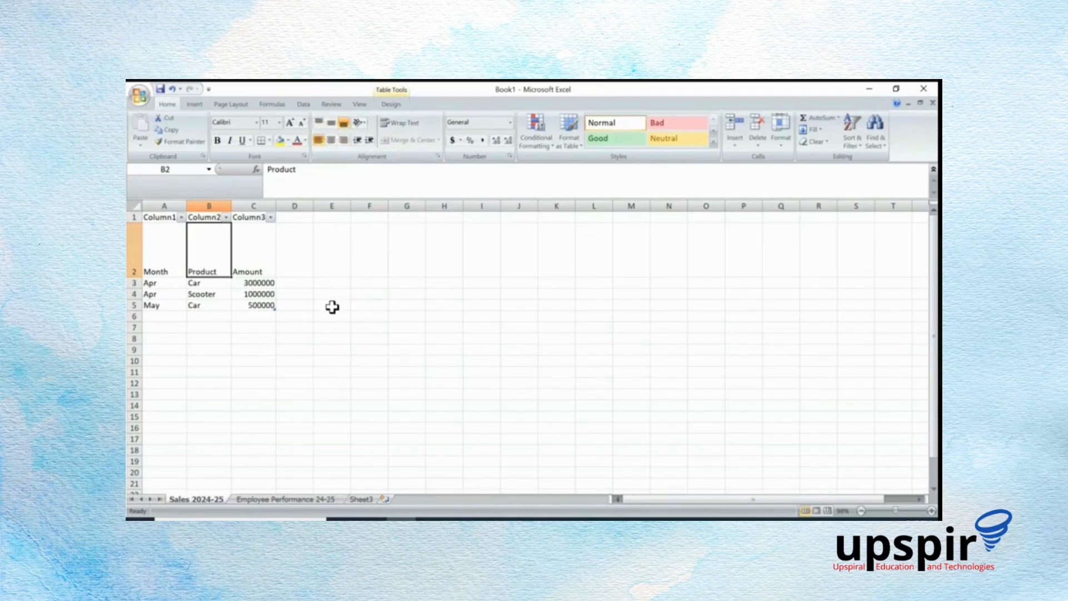
pyautogui.click(309, 305)
# Rotate the Product heading in B2 with the Angle Counterclockwise orientation
pyautogui.click(226, 268)
pyautogui.click(361, 124)
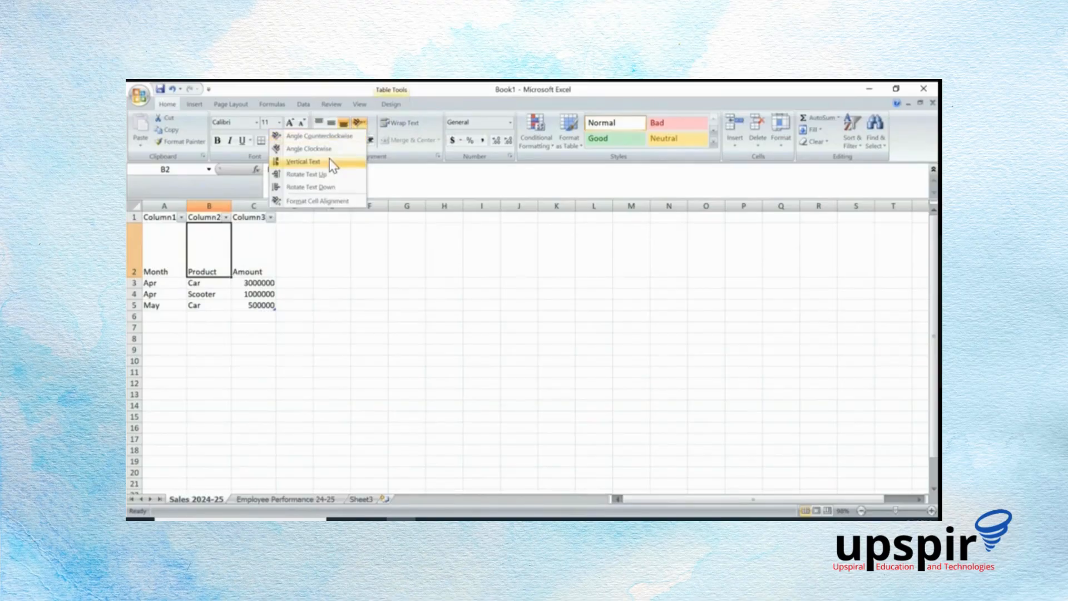
pyautogui.click(329, 136)
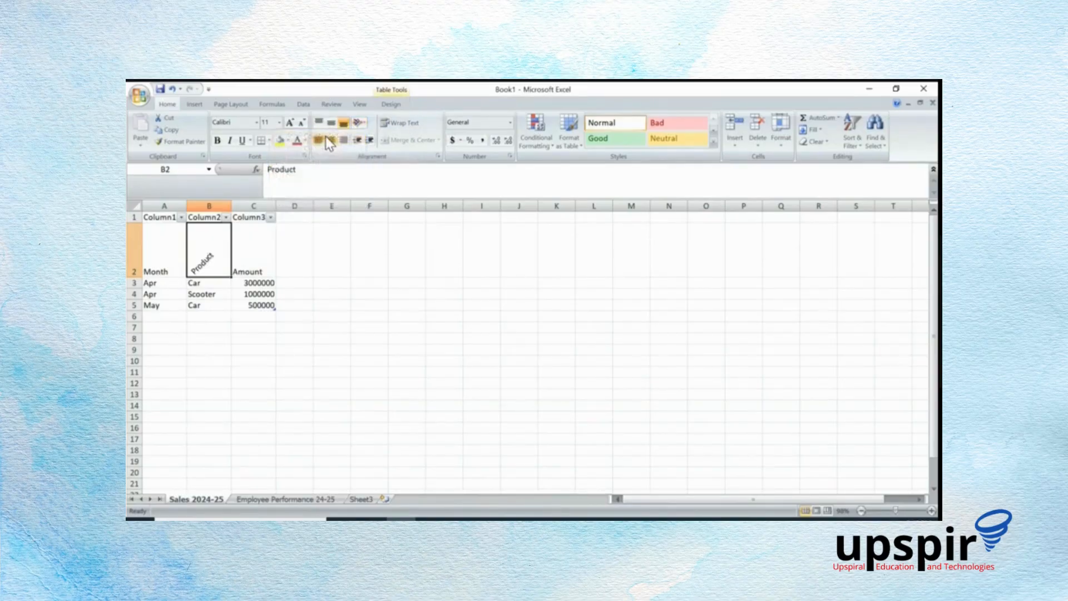
pyautogui.click(328, 282)
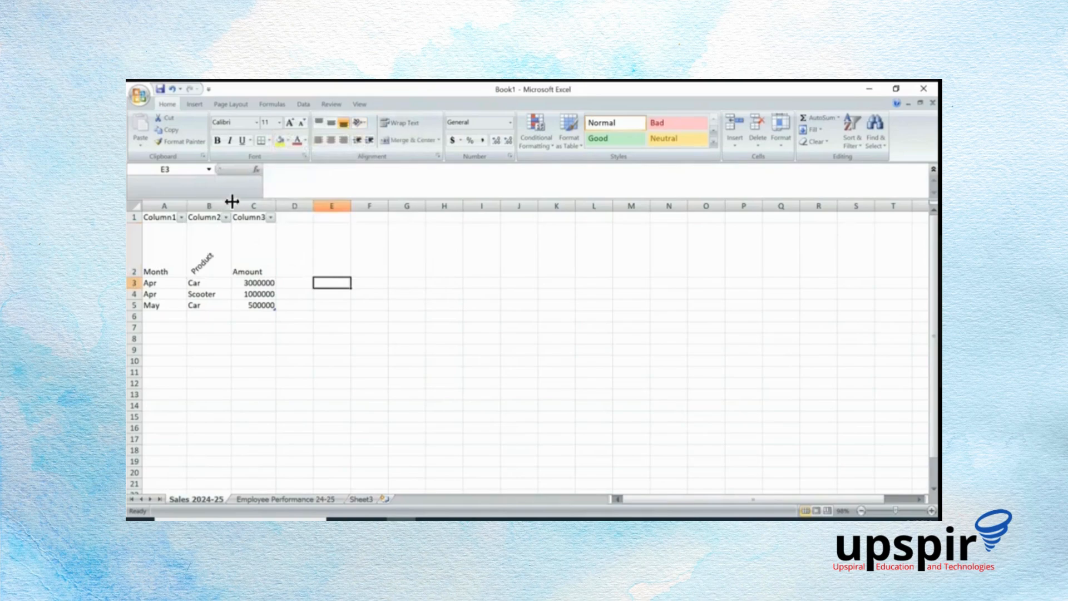
# Narrow column B to about the width of the word Scooter, and make column C slightly narrower than that
pyautogui.moveTo(232, 201); pyautogui.dragTo(218, 203)
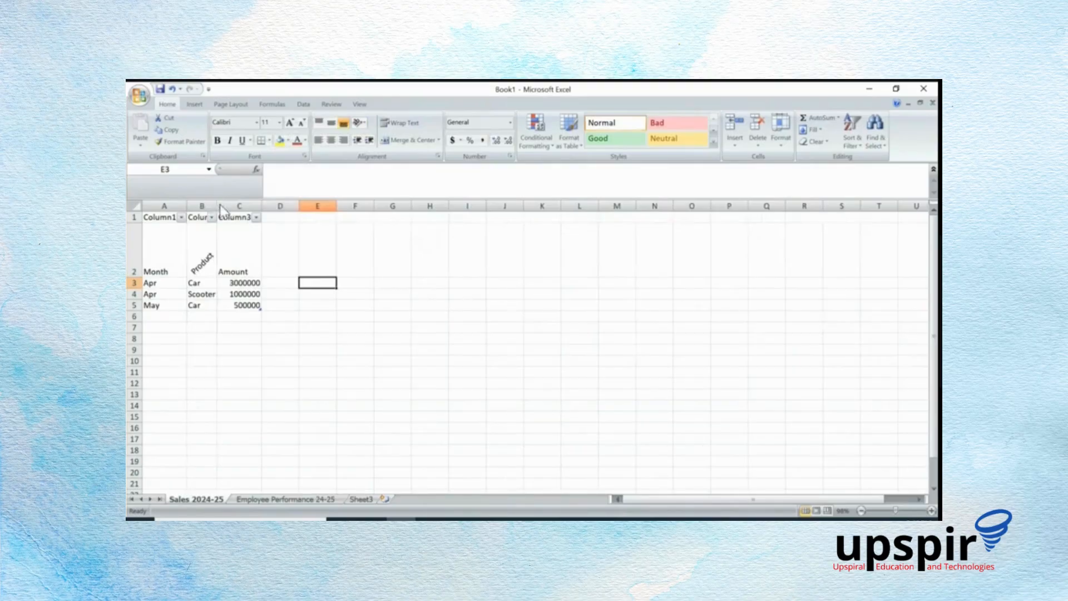
pyautogui.click(205, 271)
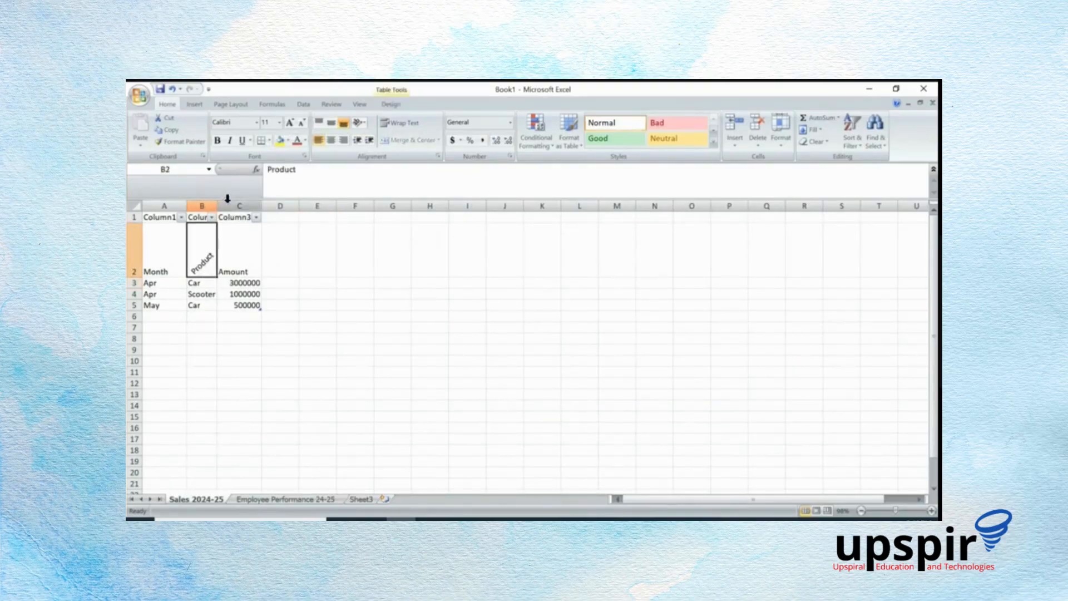
pyautogui.click(240, 249)
pyautogui.moveTo(259, 203); pyautogui.dragTo(244, 203)
pyautogui.click(212, 273)
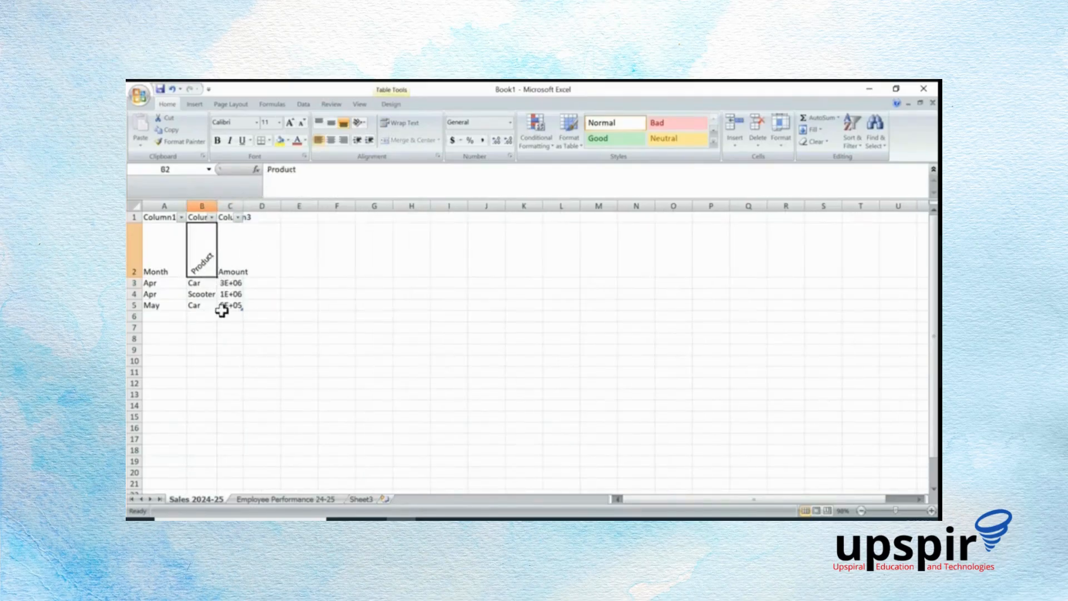
# Rotate the Amount heading in C2 with the Angle Counterclockwise orientation
pyautogui.click(227, 270)
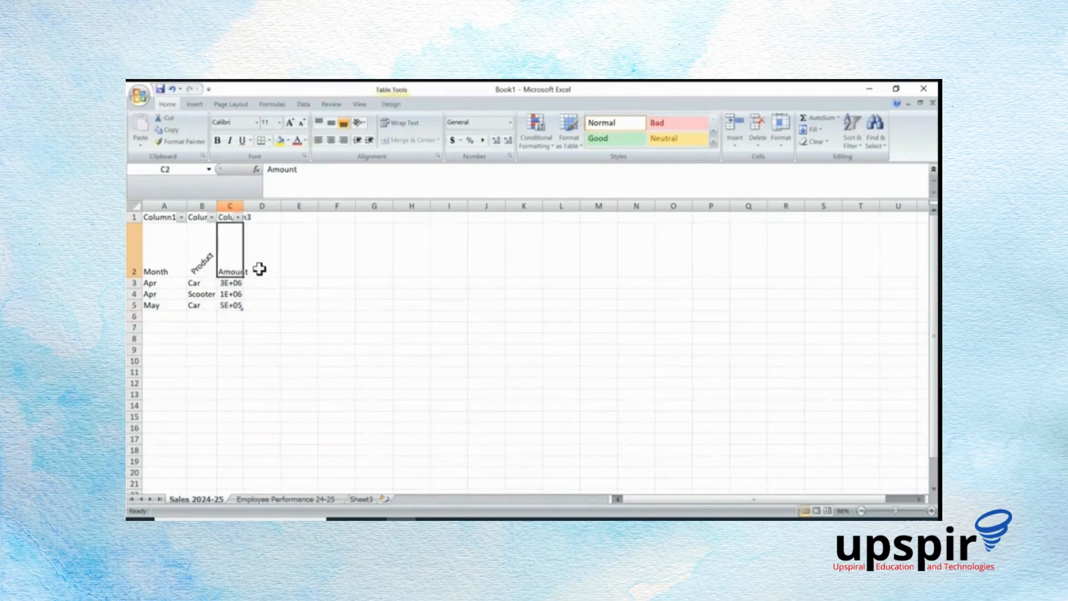
pyautogui.click(205, 266)
pyautogui.click(222, 262)
pyautogui.click(359, 122)
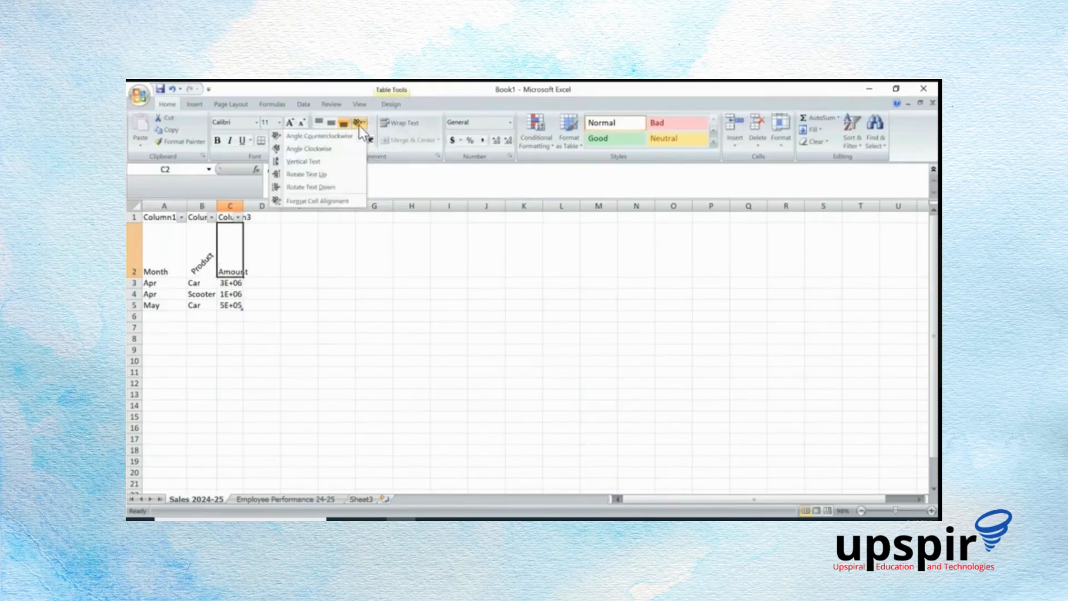
pyautogui.click(318, 137)
pyautogui.click(297, 283)
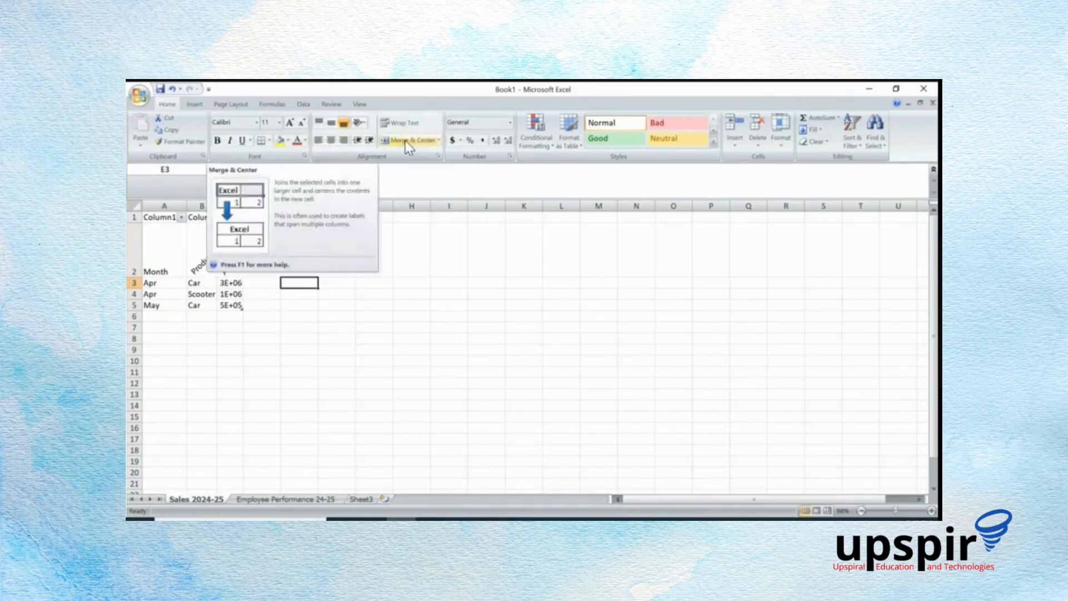
pyautogui.click(426, 327)
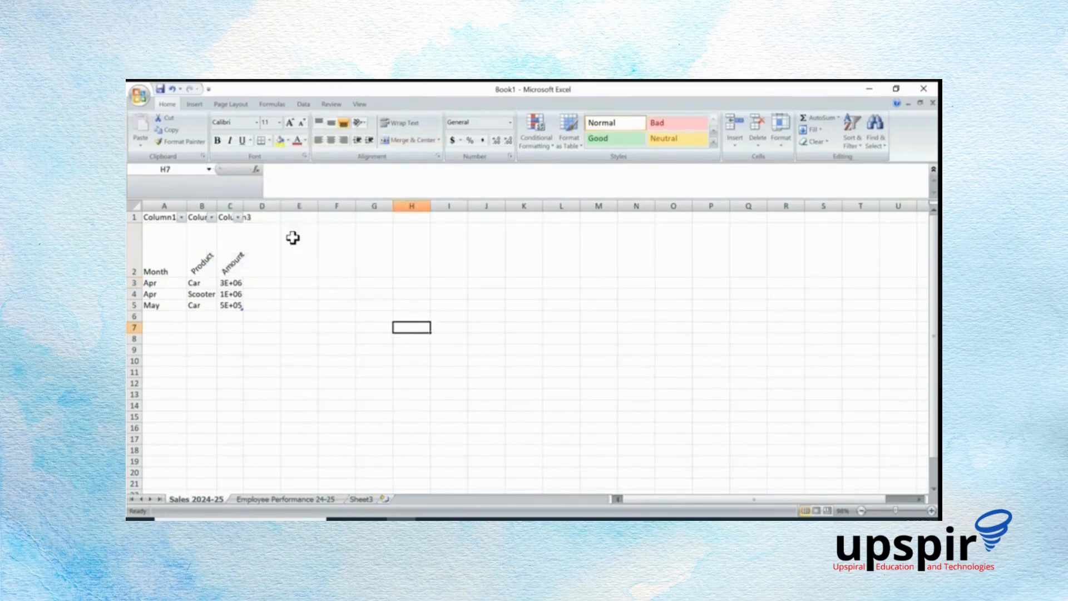
# AutoFit the width of column C to its contents
pyautogui.doubleClick(243, 206)
pyautogui.click(395, 284)
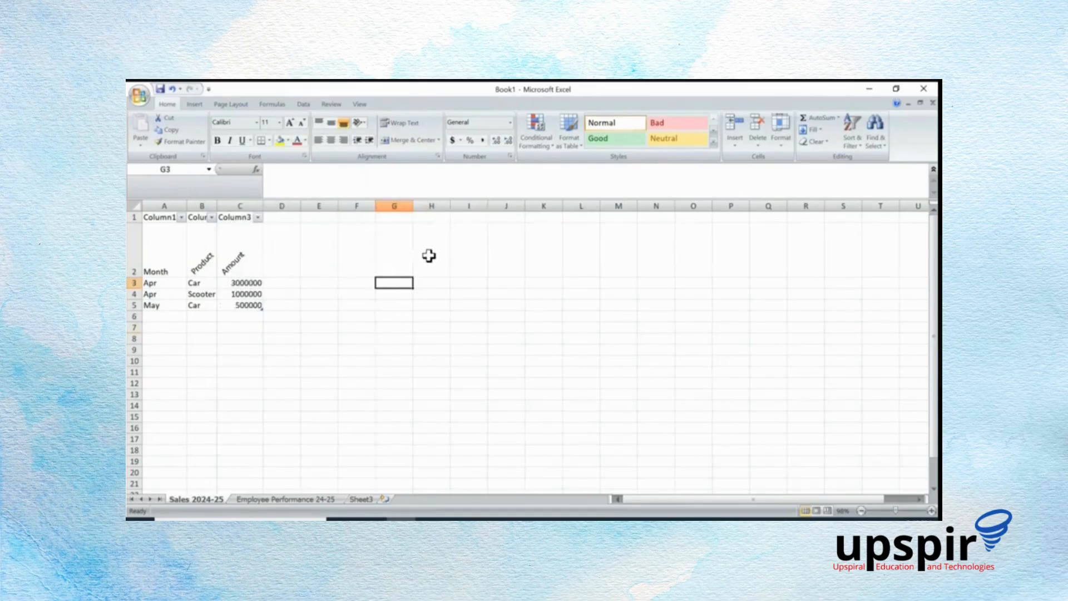
pyautogui.click(252, 282)
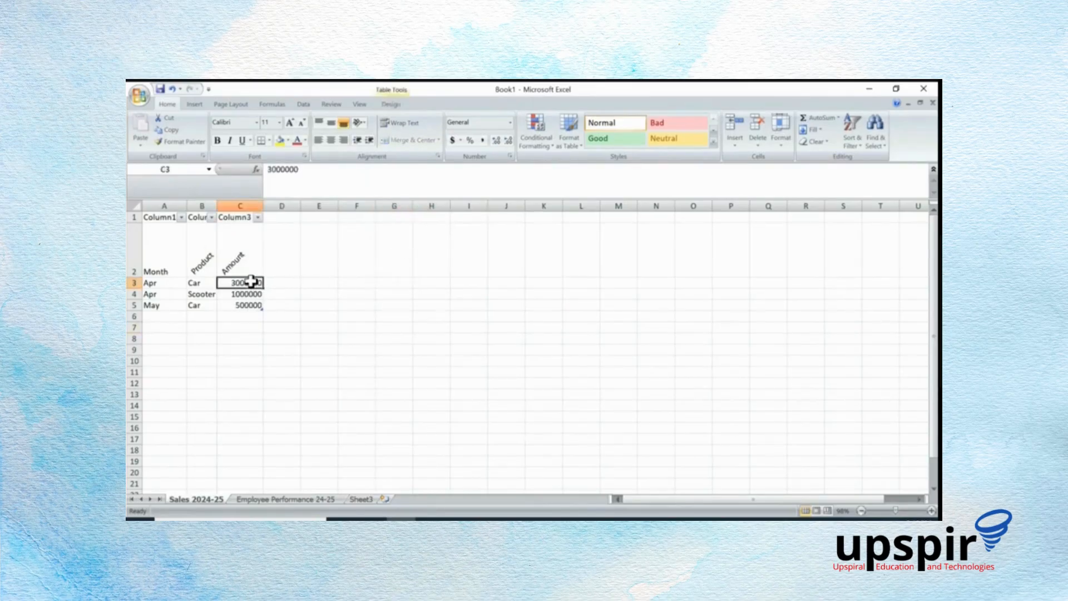
pyautogui.click(286, 296)
# Look through the conditional formatting choices for column C: highlight cells rules, top/bottom rules, data bars, color scales and icon sets
pyautogui.click(240, 206)
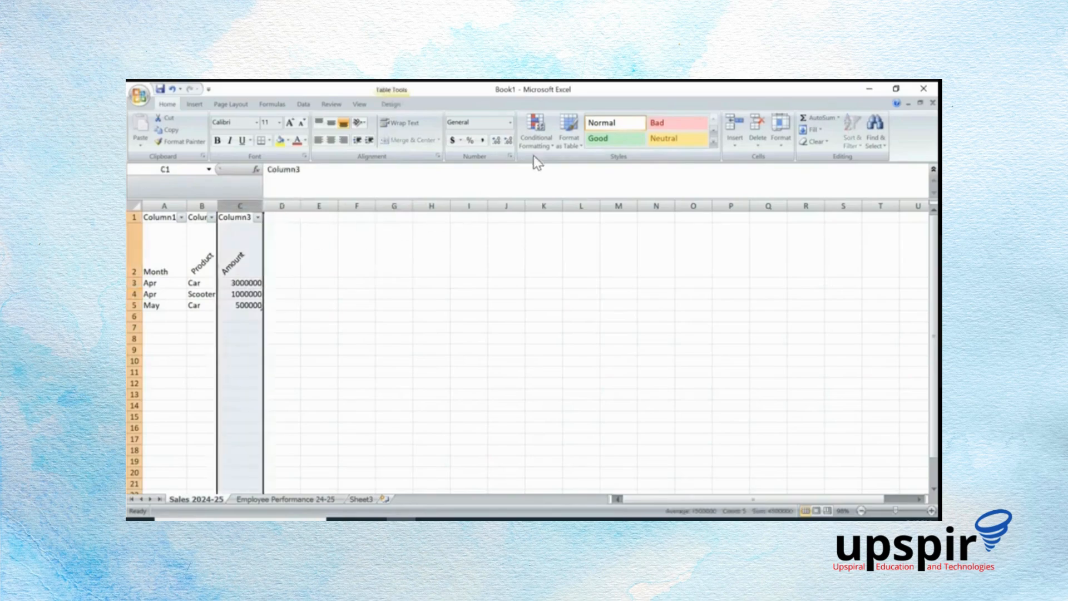
pyautogui.click(536, 139)
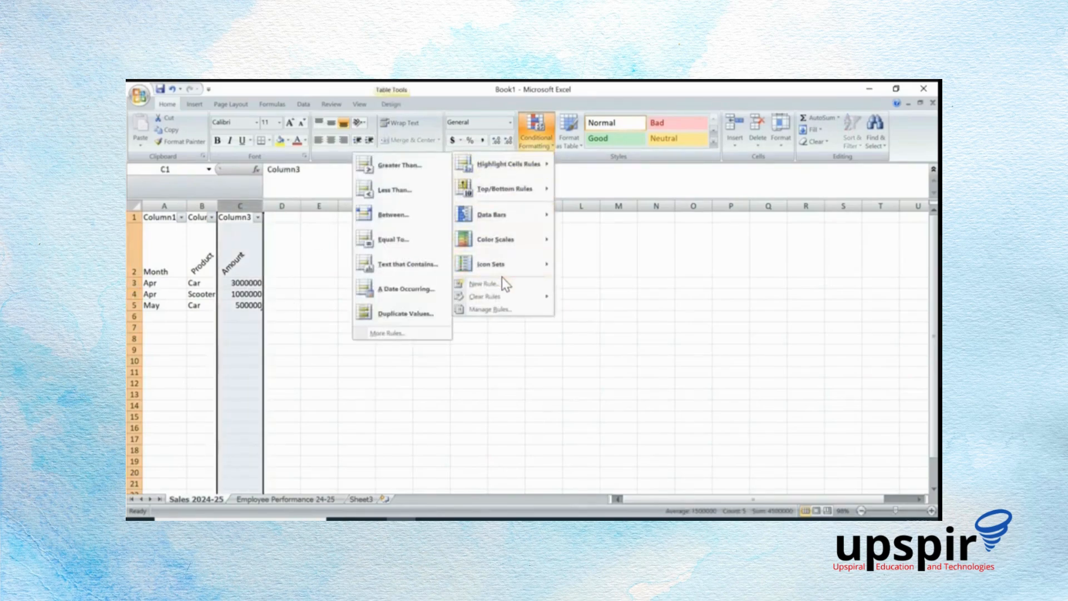
pyautogui.moveTo(508, 274)
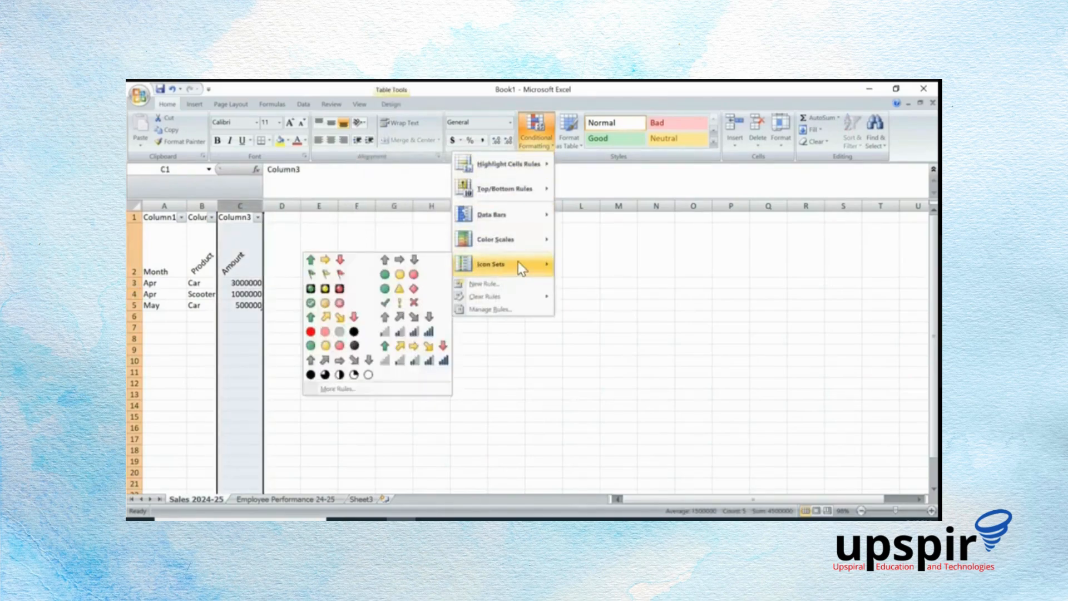
pyautogui.moveTo(516, 169)
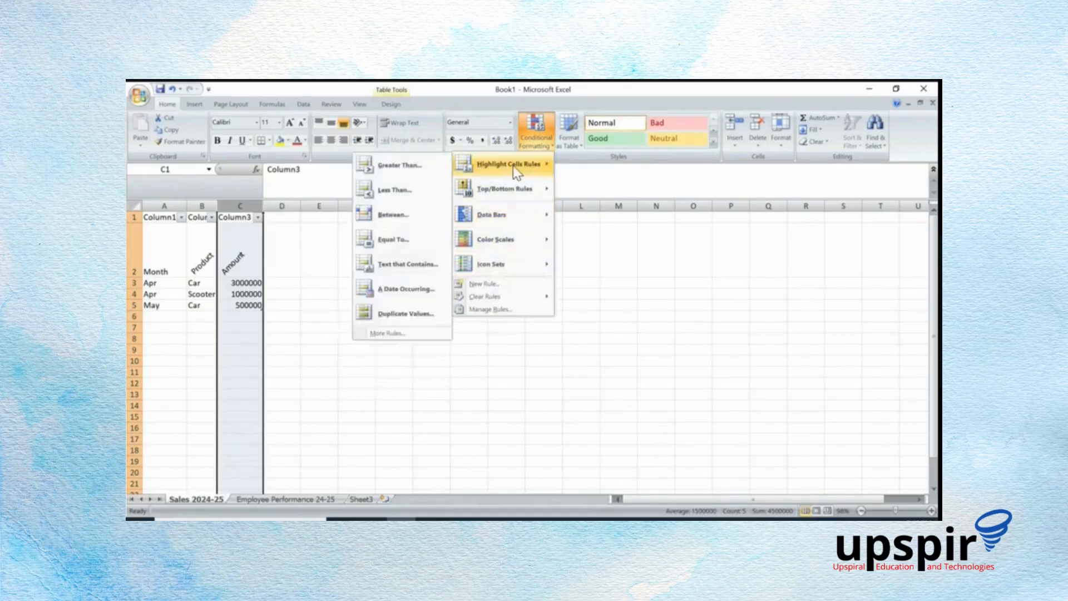
pyautogui.moveTo(511, 196)
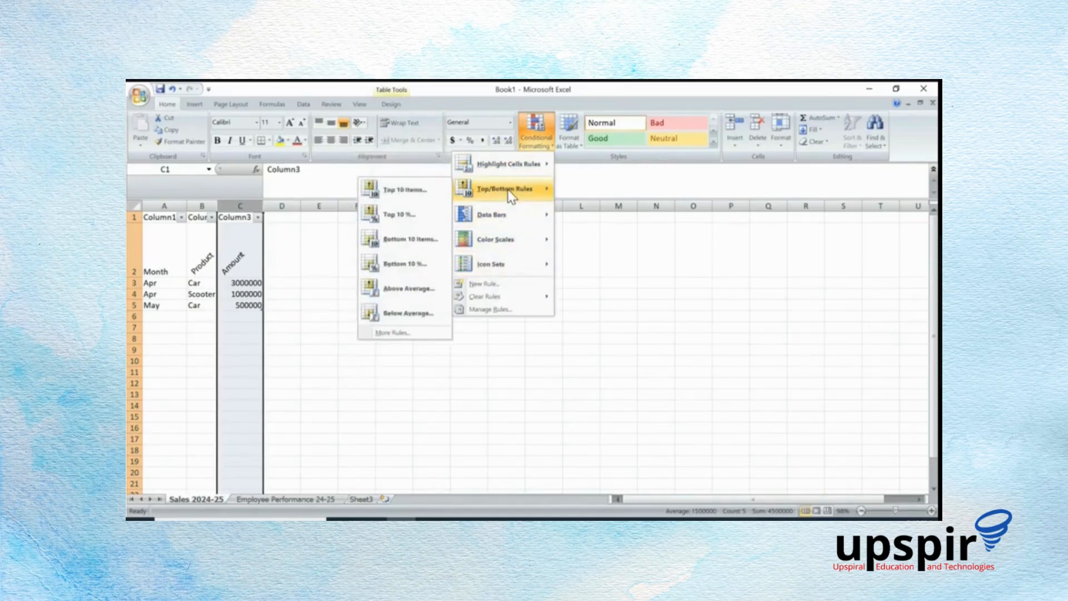
pyautogui.moveTo(490, 220)
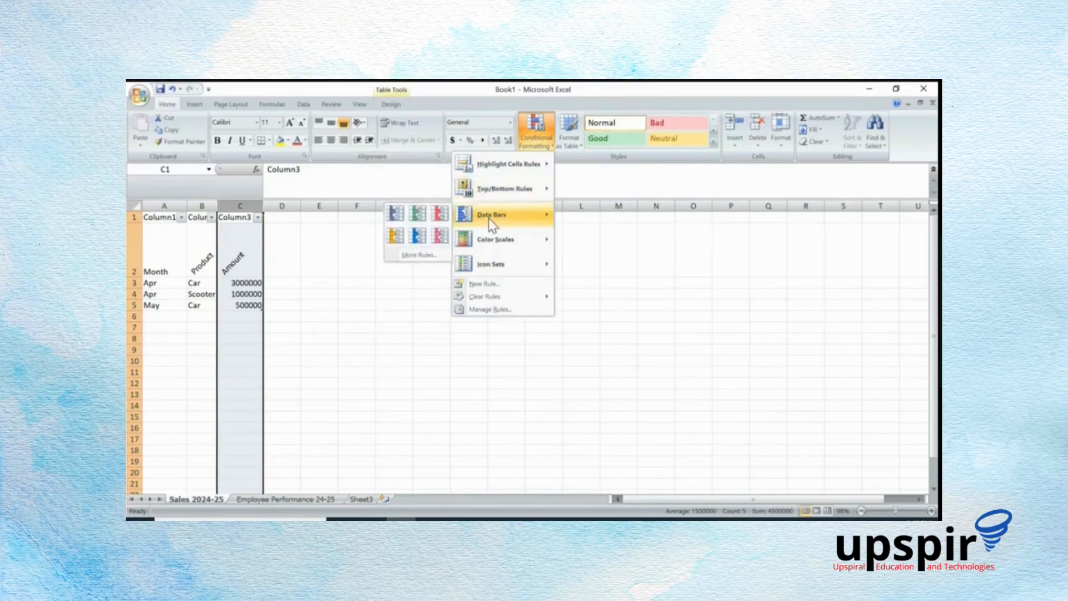
pyautogui.moveTo(492, 246)
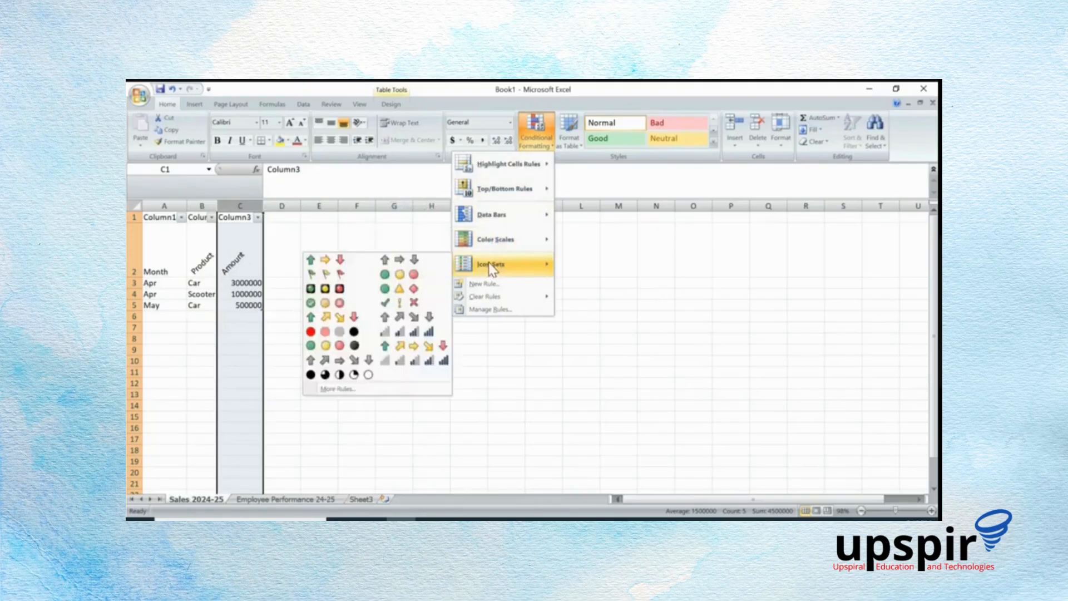
pyautogui.click(497, 313)
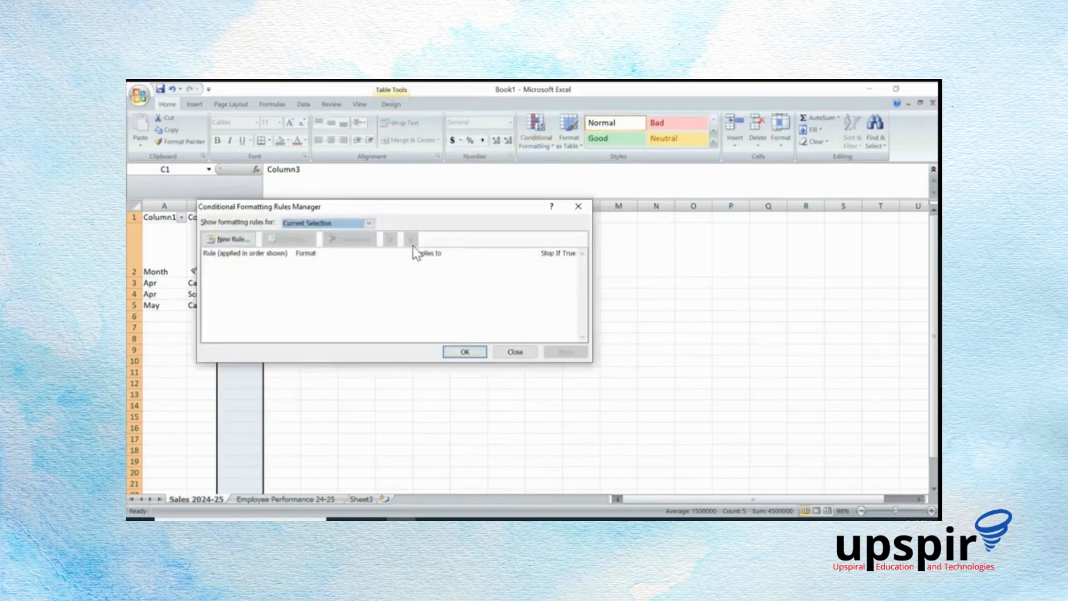
pyautogui.click(233, 239)
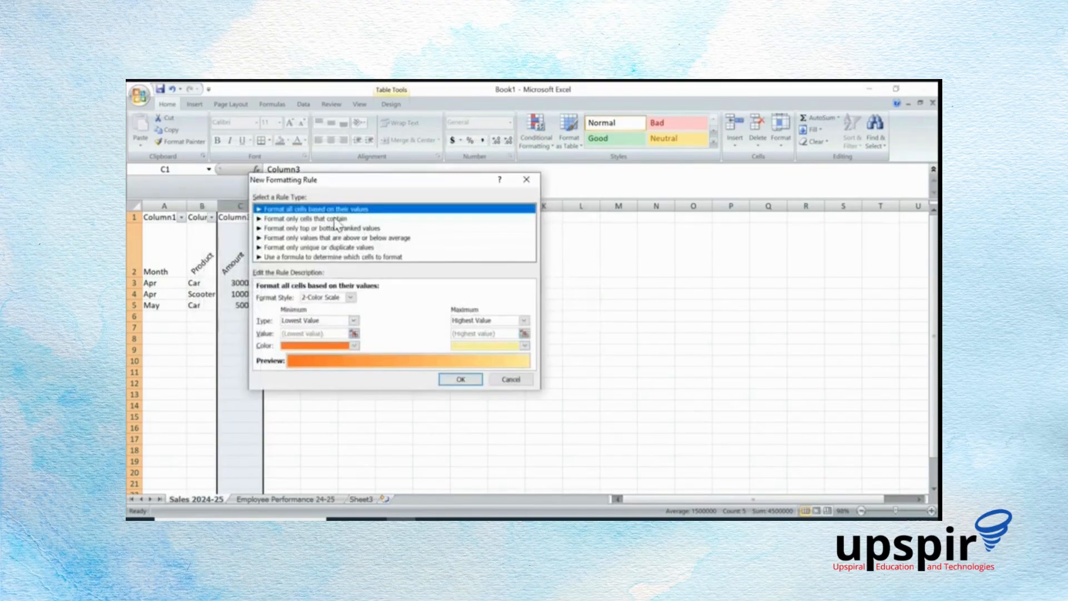
pyautogui.click(261, 219)
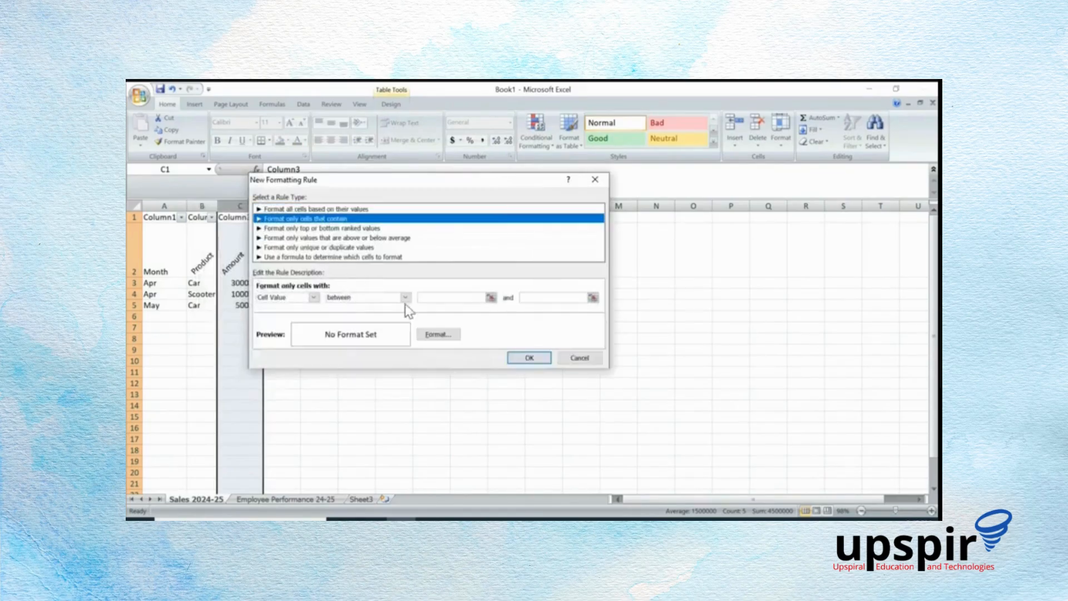
pyautogui.click(580, 359)
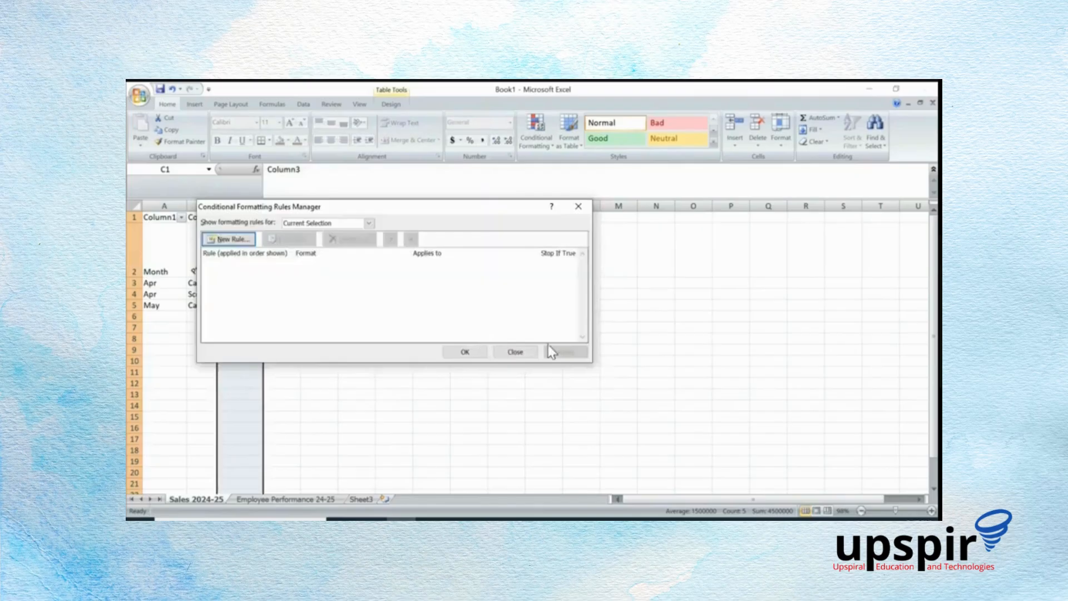
pyautogui.click(516, 352)
pyautogui.click(325, 306)
# Highlight cells in column C greater than 1750000 using Light Red Fill with Dark Red Text
pyautogui.click(240, 205)
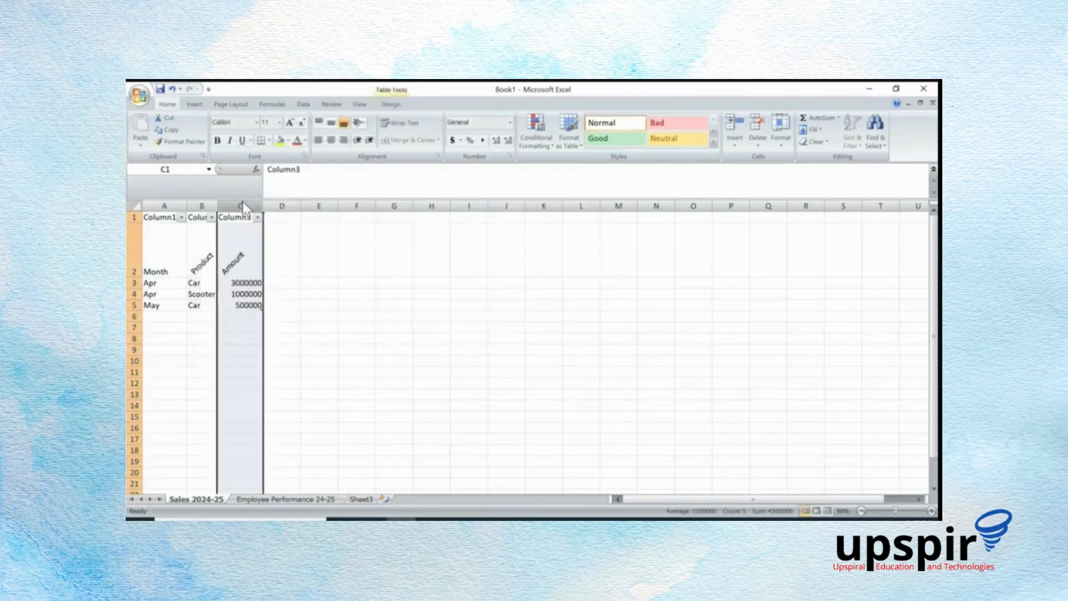
pyautogui.click(551, 134)
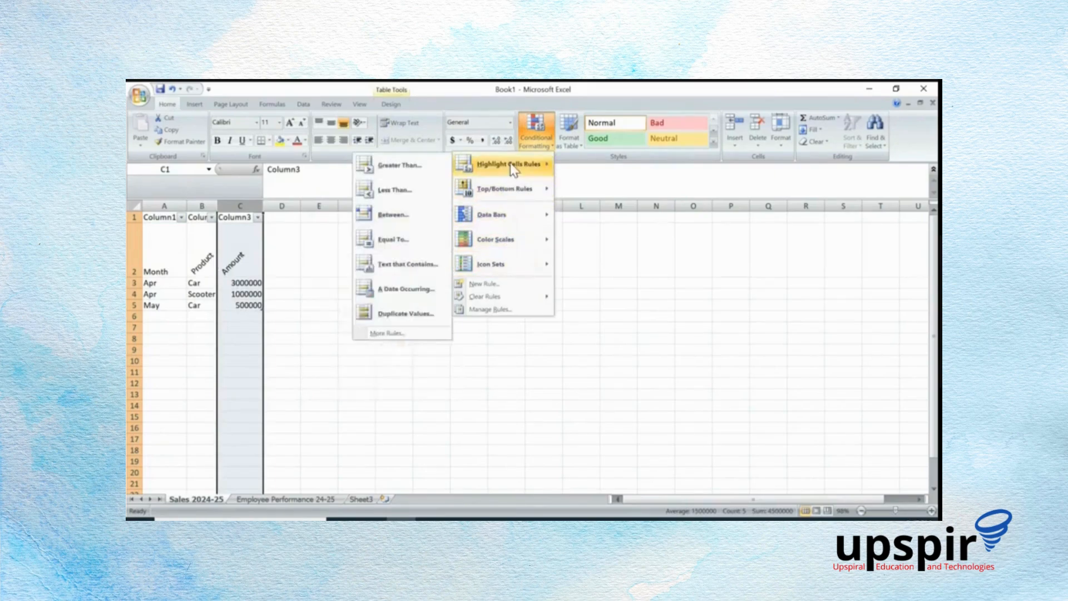
pyautogui.click(400, 165)
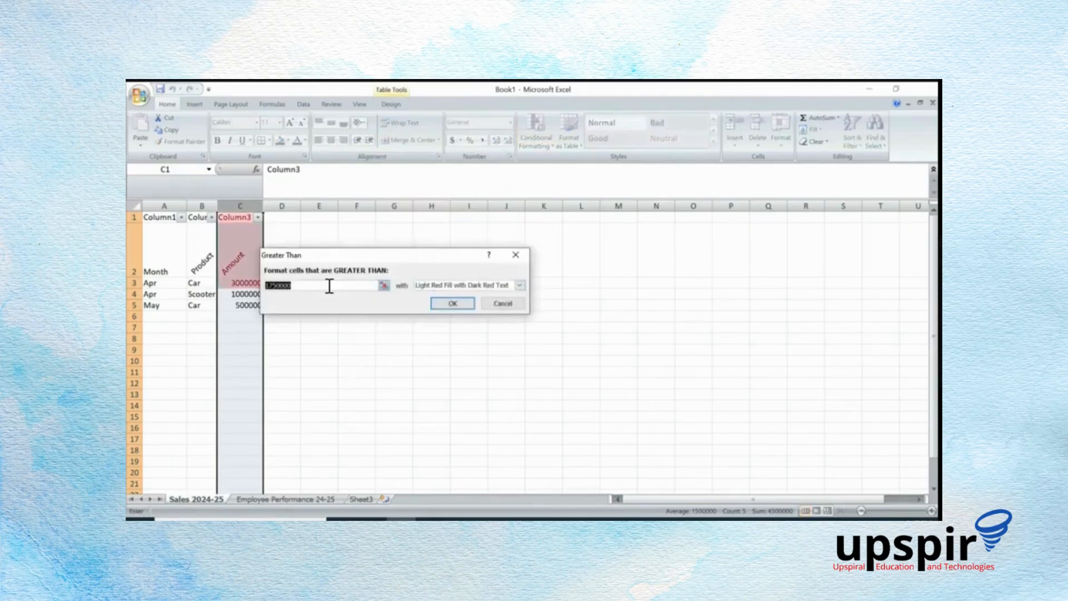
pyautogui.click(455, 303)
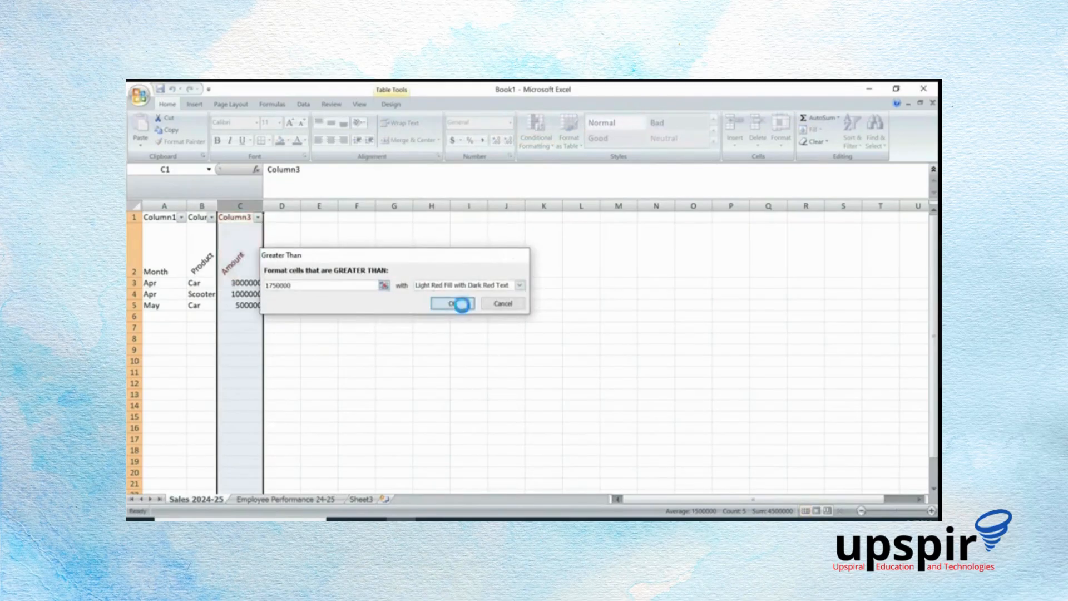
pyautogui.click(426, 295)
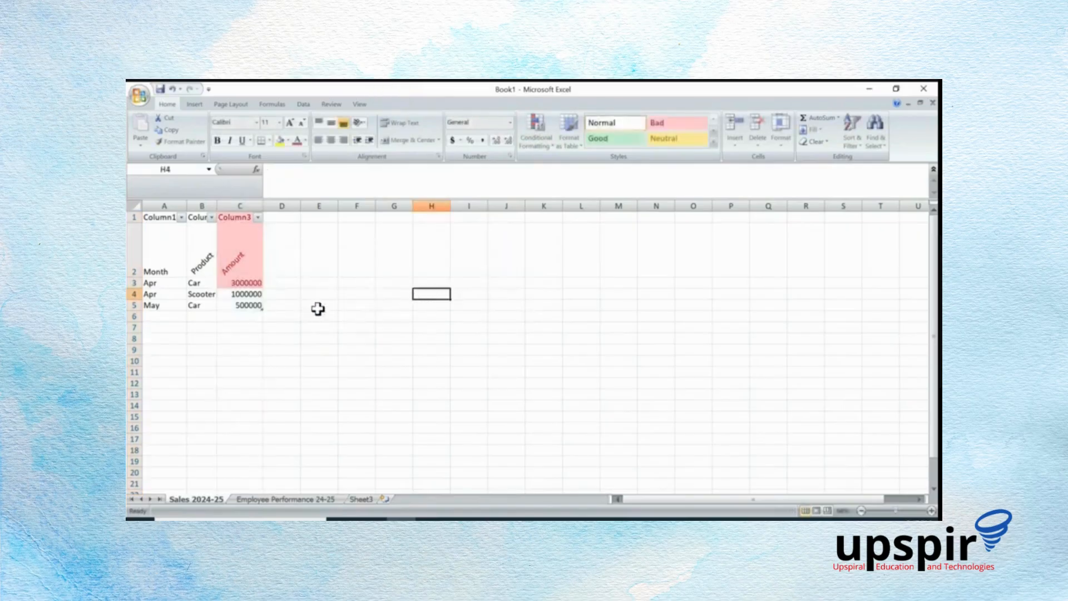
pyautogui.click(241, 256)
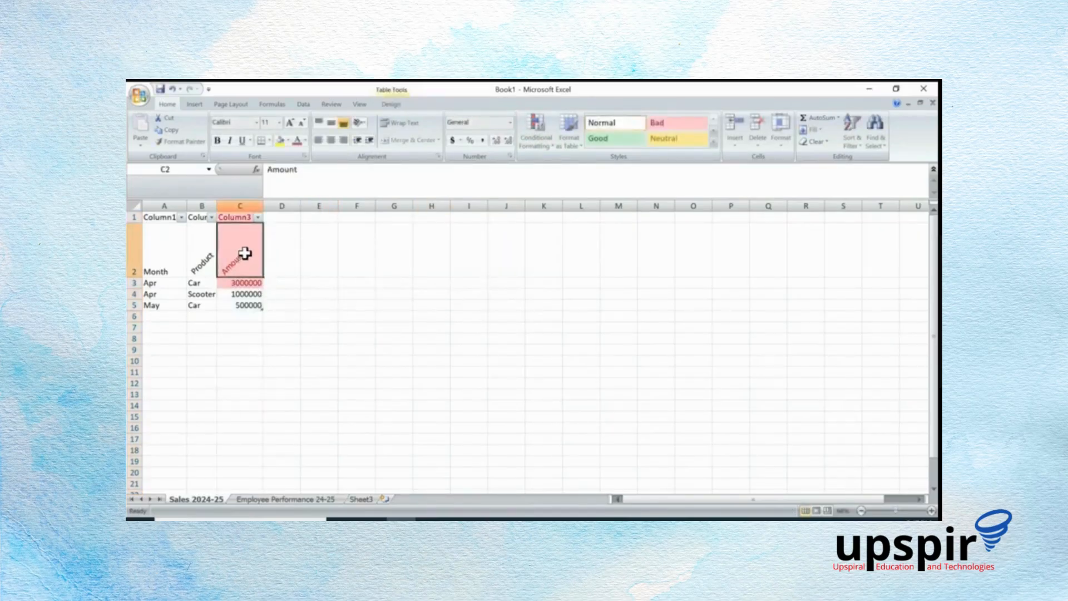
pyautogui.click(251, 285)
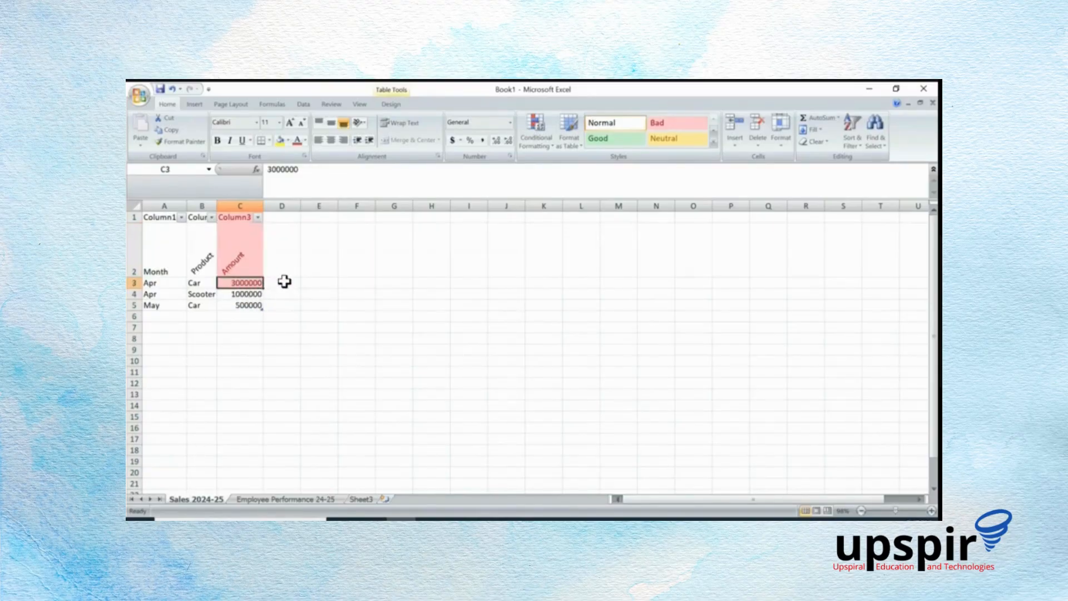
pyautogui.click(237, 205)
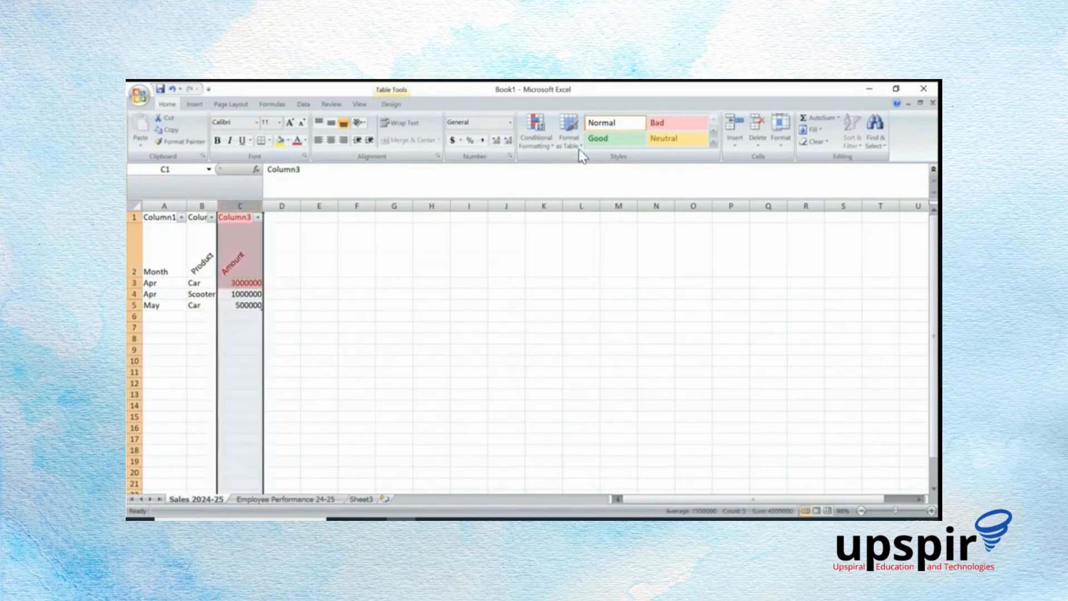
pyautogui.click(537, 146)
pyautogui.moveTo(526, 169)
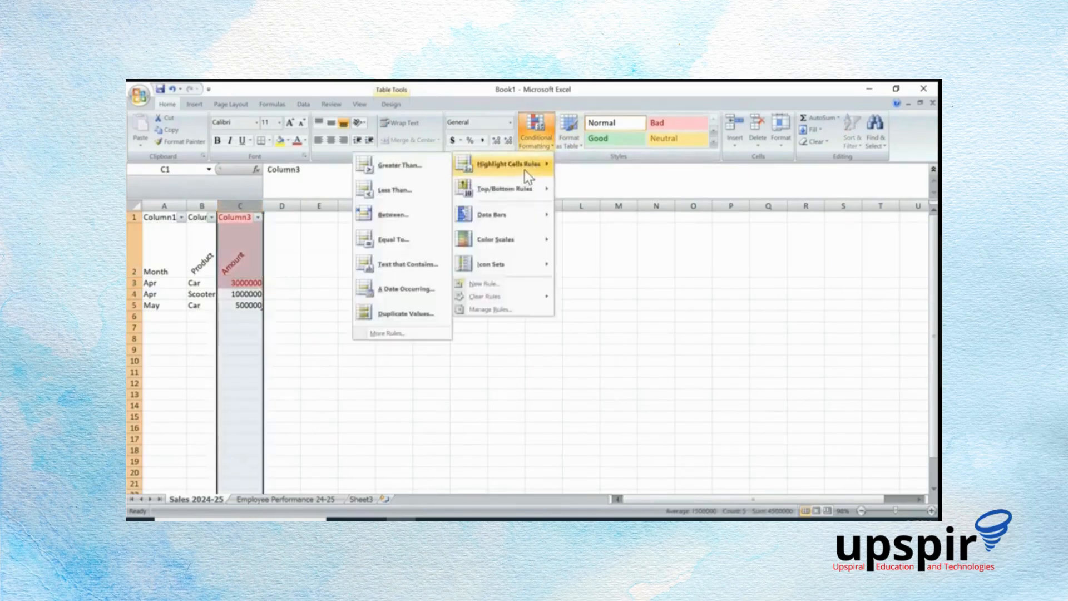
pyautogui.click(489, 309)
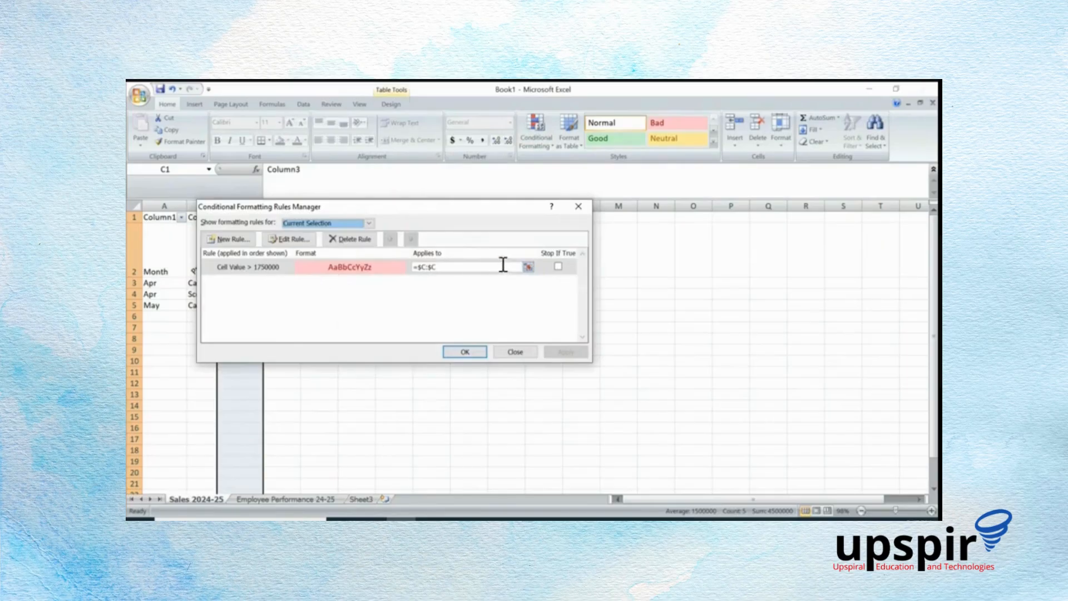
pyautogui.click(536, 270)
pyautogui.click(527, 267)
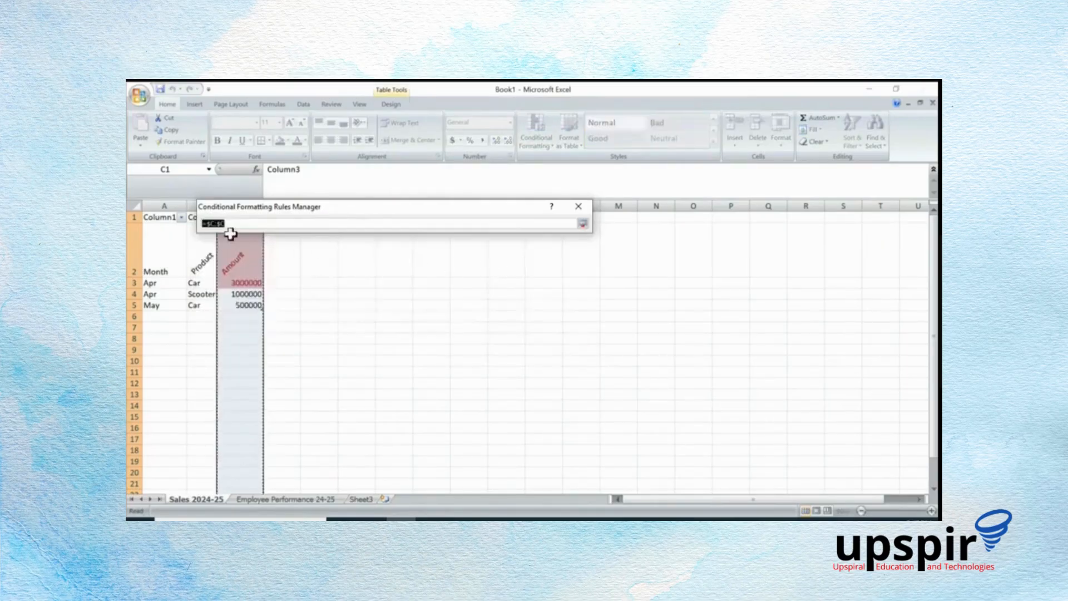
pyautogui.click(218, 223)
pyautogui.press('Left')
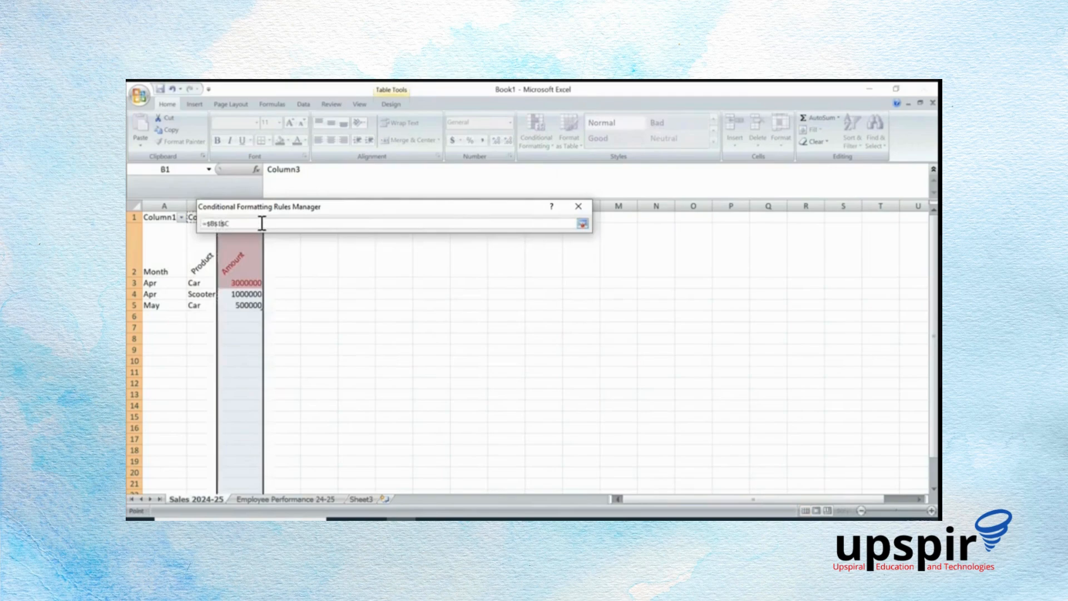
pyautogui.press('Right')
pyautogui.press('Escape')
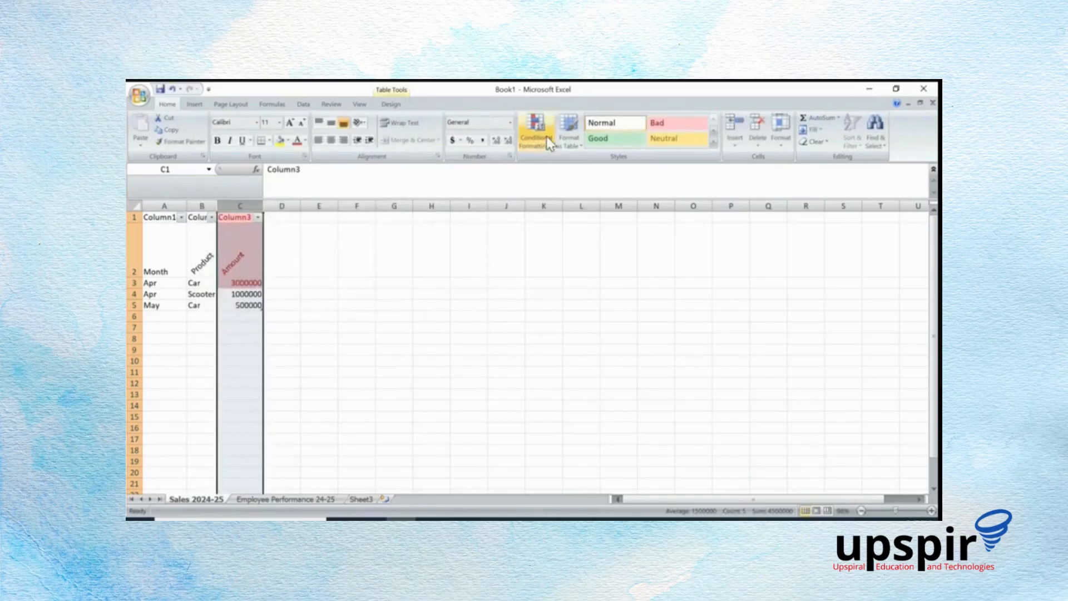
# Restrict the column C conditional formatting rule to the amount cells =$C$3:$C$5
pyautogui.click(547, 148)
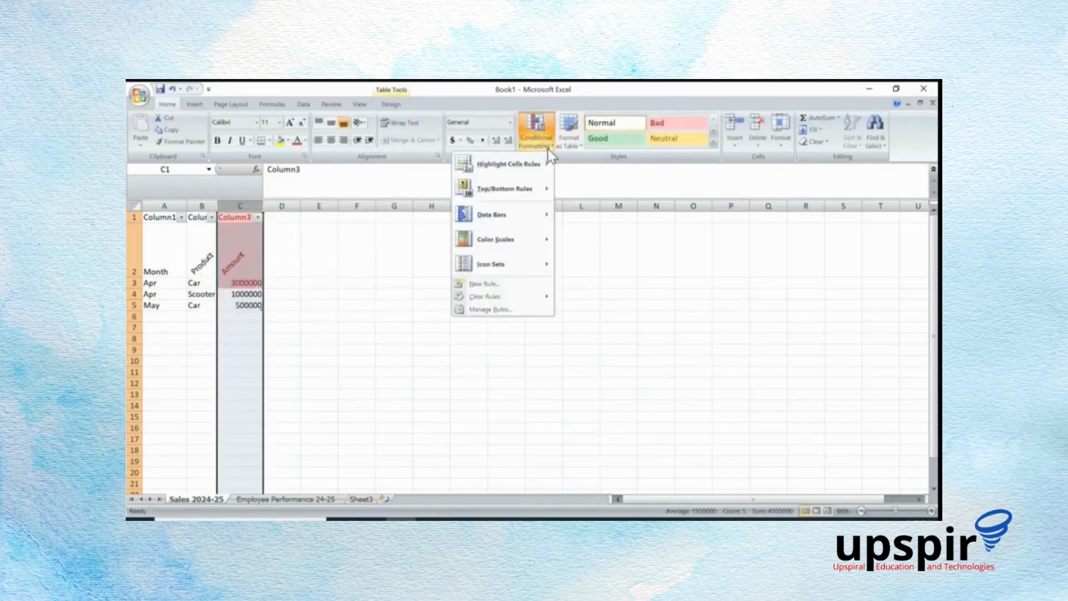
pyautogui.click(499, 309)
pyautogui.click(528, 267)
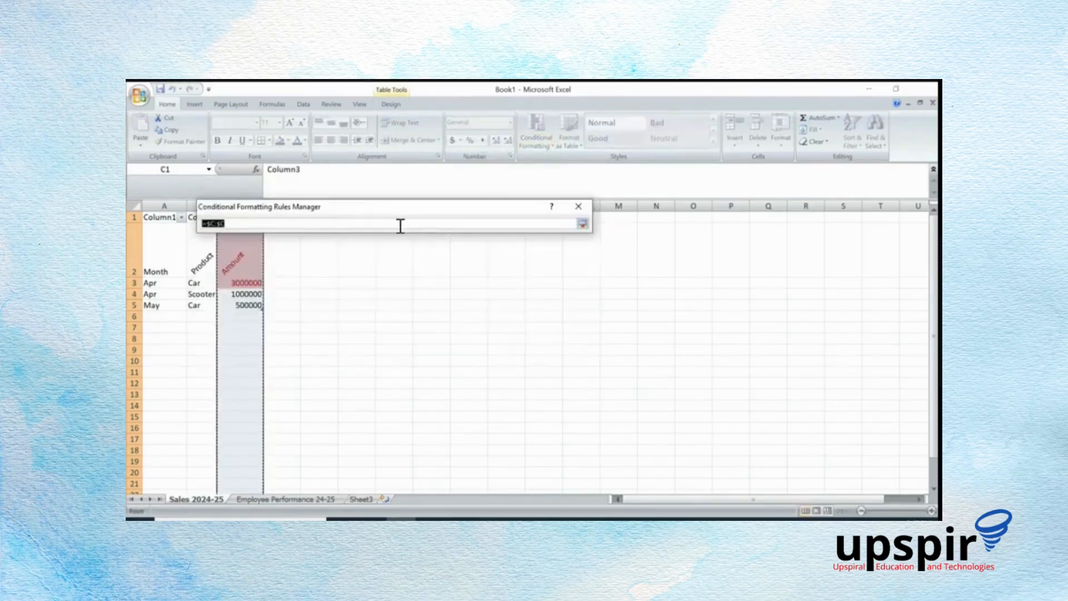
pyautogui.moveTo(247, 282); pyautogui.dragTo(247, 305)
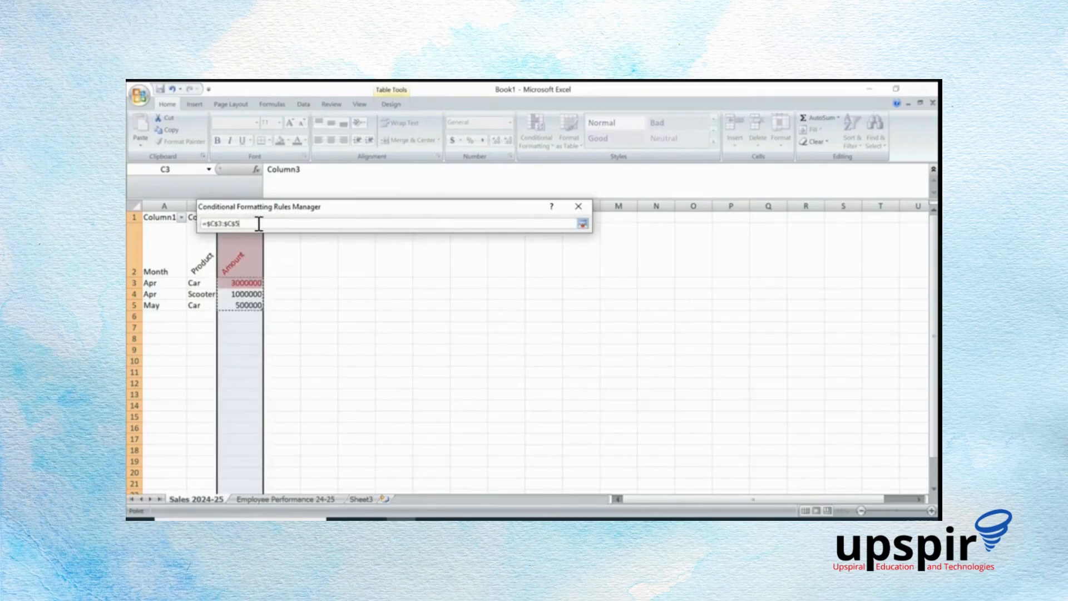
pyautogui.press('Return')
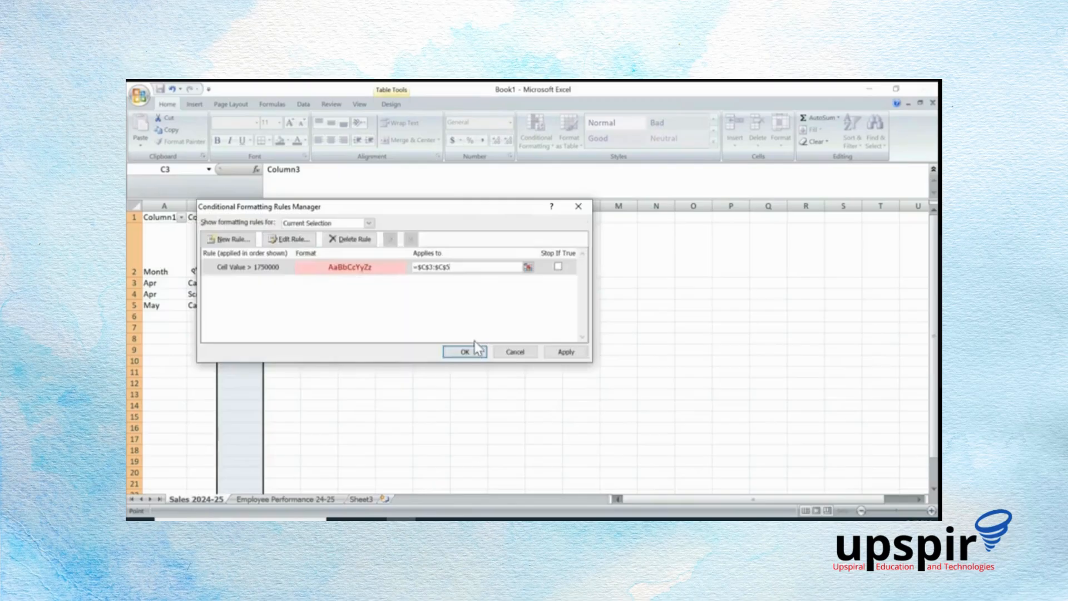
pyautogui.click(464, 352)
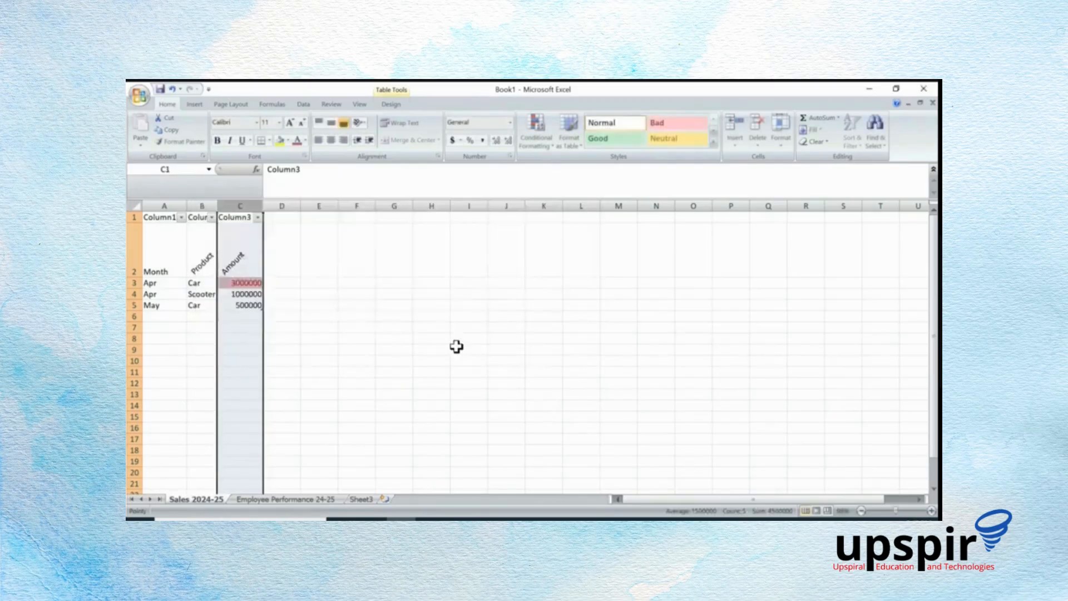
# Check the conditional formatting on the amount cells C3:C5, and switch to the Employee Performance 24-25 sheet
pyautogui.click(368, 327)
pyautogui.moveTo(234, 286); pyautogui.dragTo(239, 306)
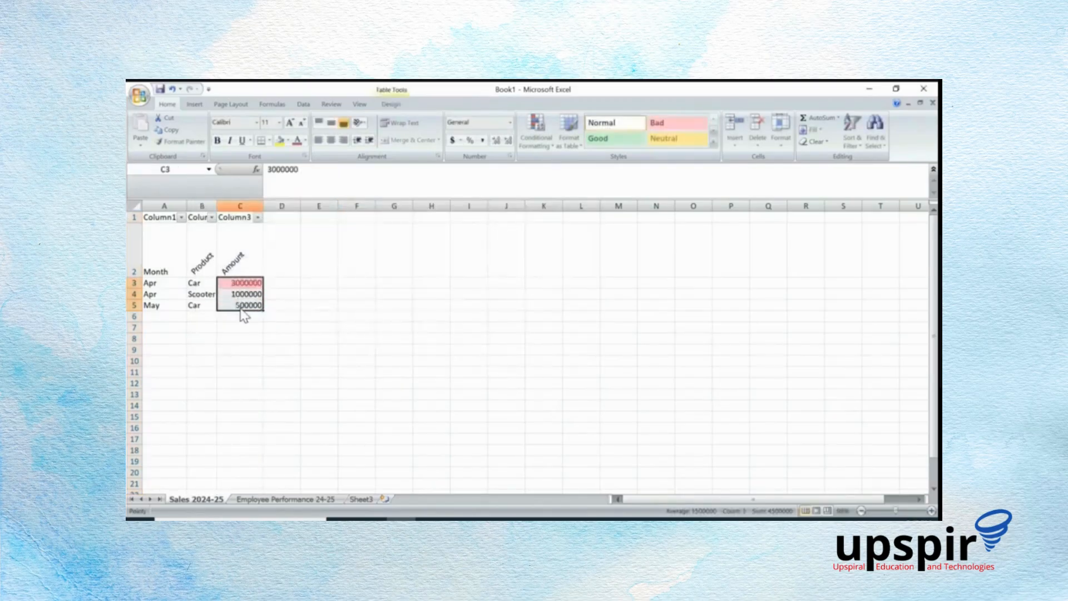
pyautogui.click(383, 285)
pyautogui.click(245, 283)
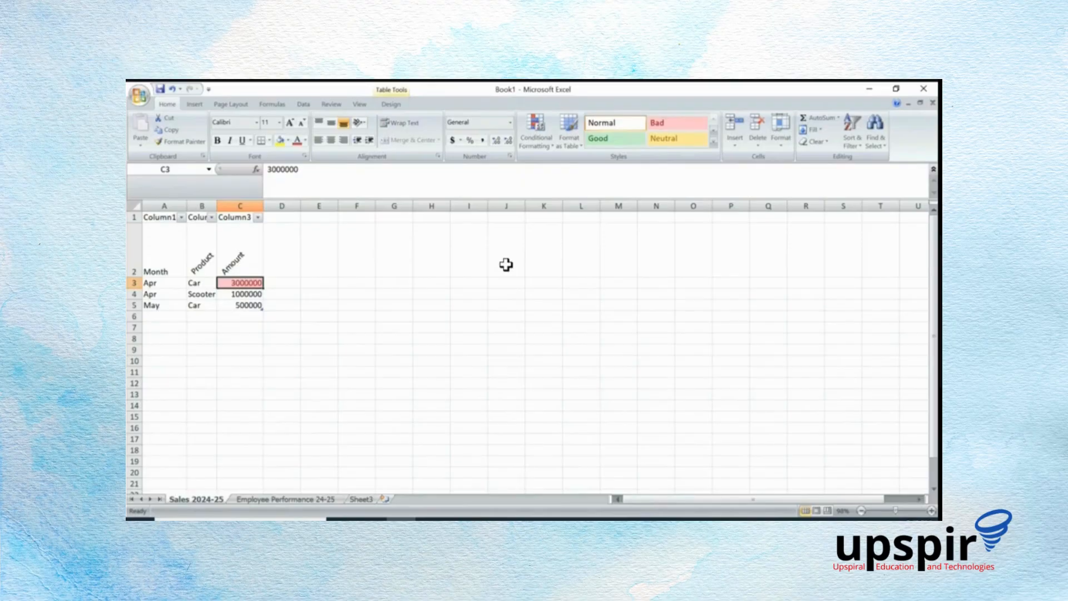
pyautogui.click(289, 498)
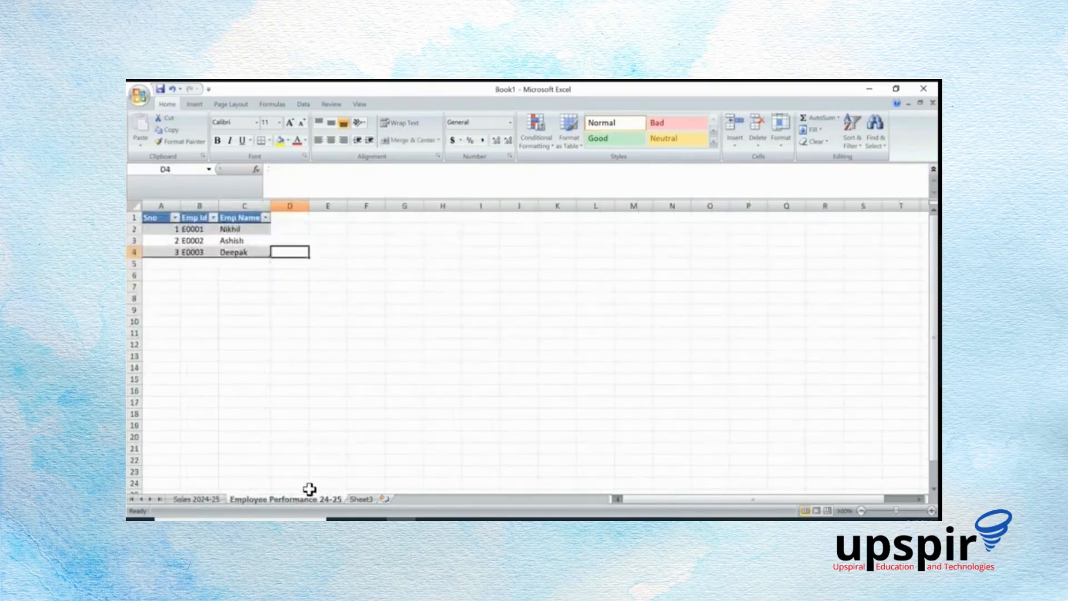
pyautogui.click(404, 301)
pyautogui.click(445, 240)
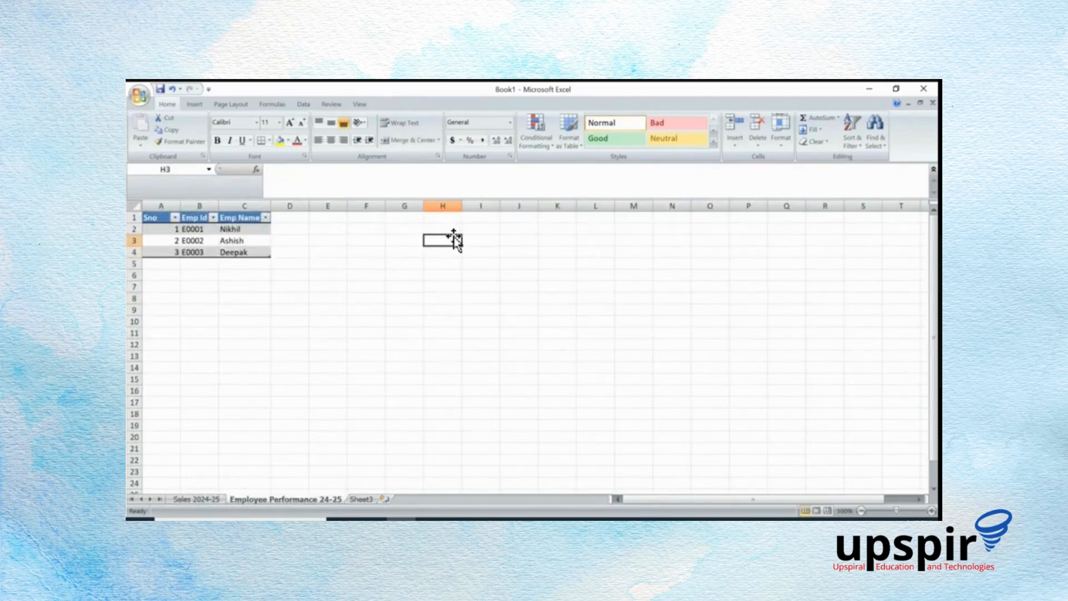
pyautogui.write('=')
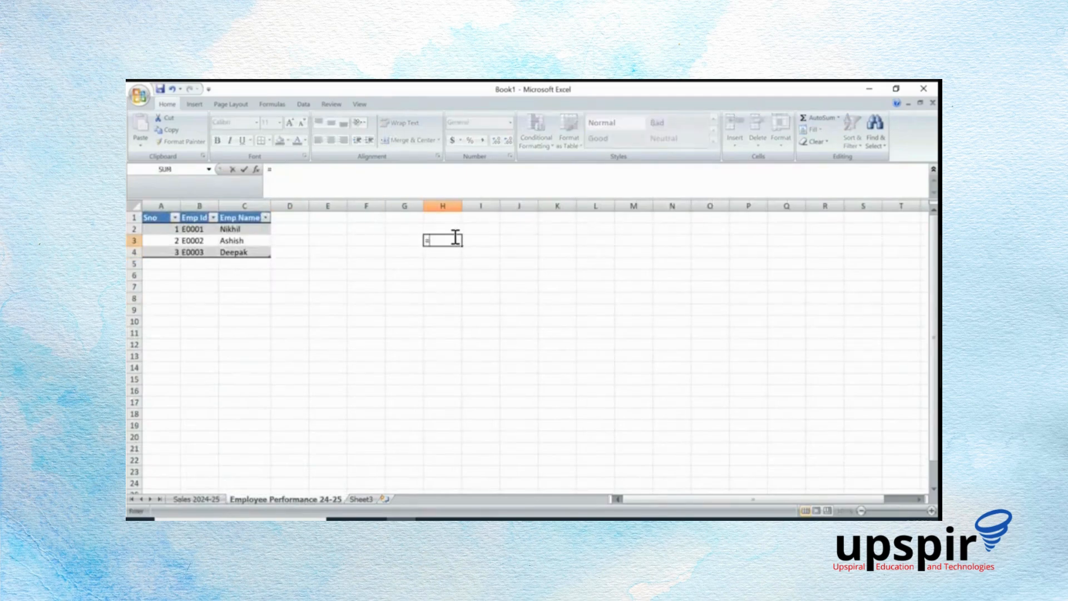
pyautogui.click(236, 241)
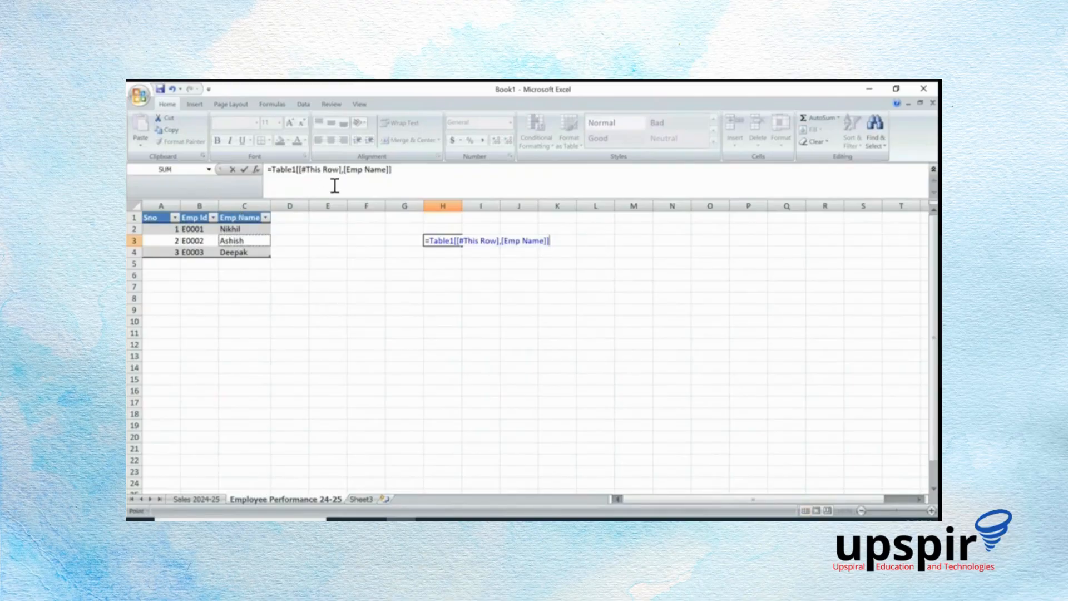
pyautogui.press('Escape')
pyautogui.click(450, 217)
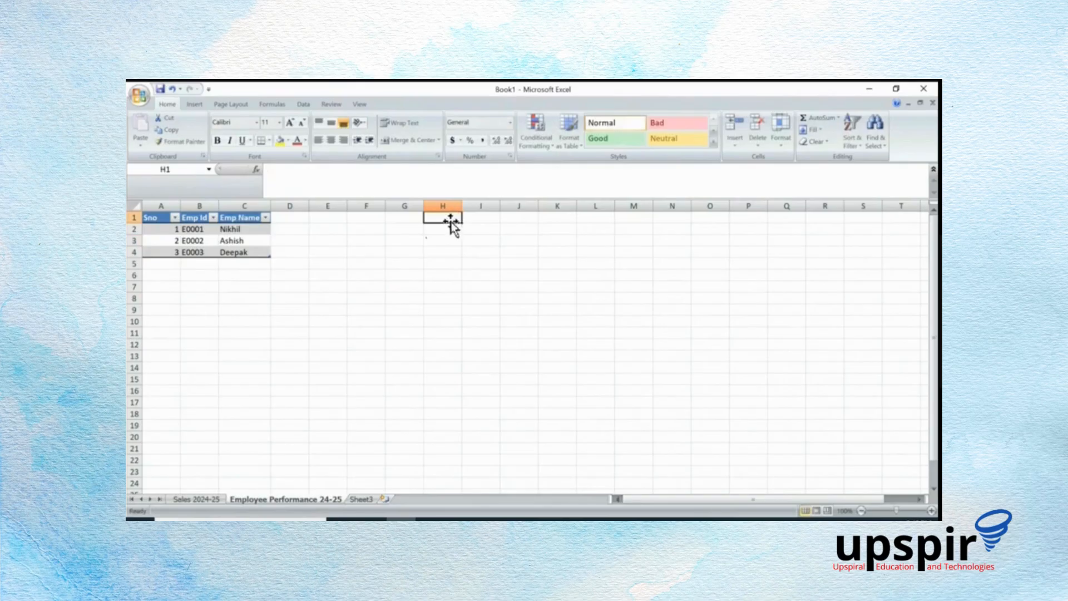
# Copy the employee table A1:C4 and paste only its values starting at cell G1 using Paste Special
pyautogui.moveTo(162, 216); pyautogui.dragTo(257, 252)
pyautogui.rightClick(257, 236)
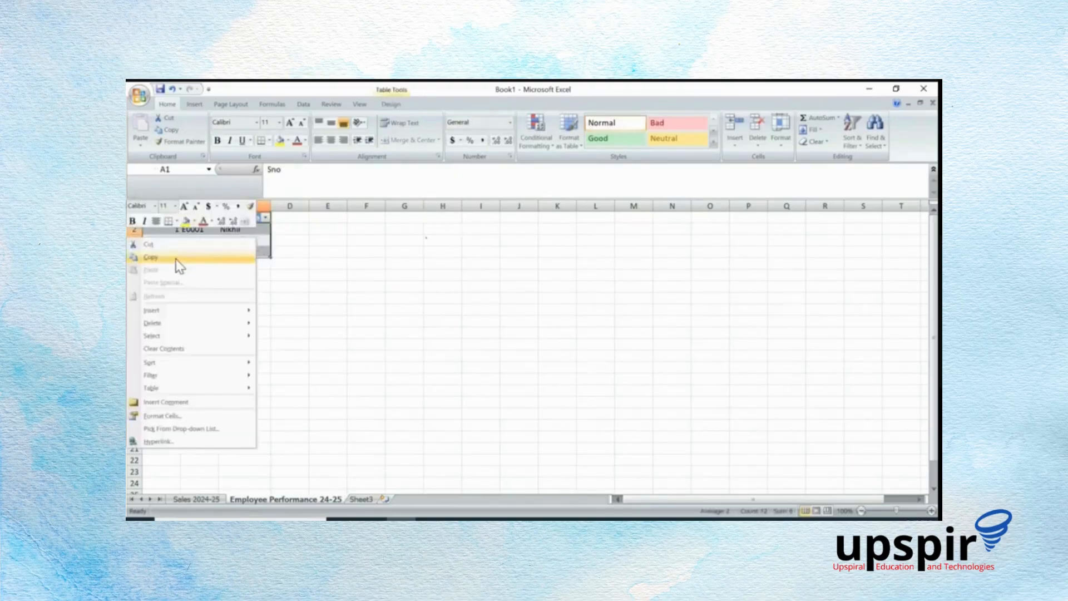
pyautogui.click(222, 255)
pyautogui.rightClick(415, 219)
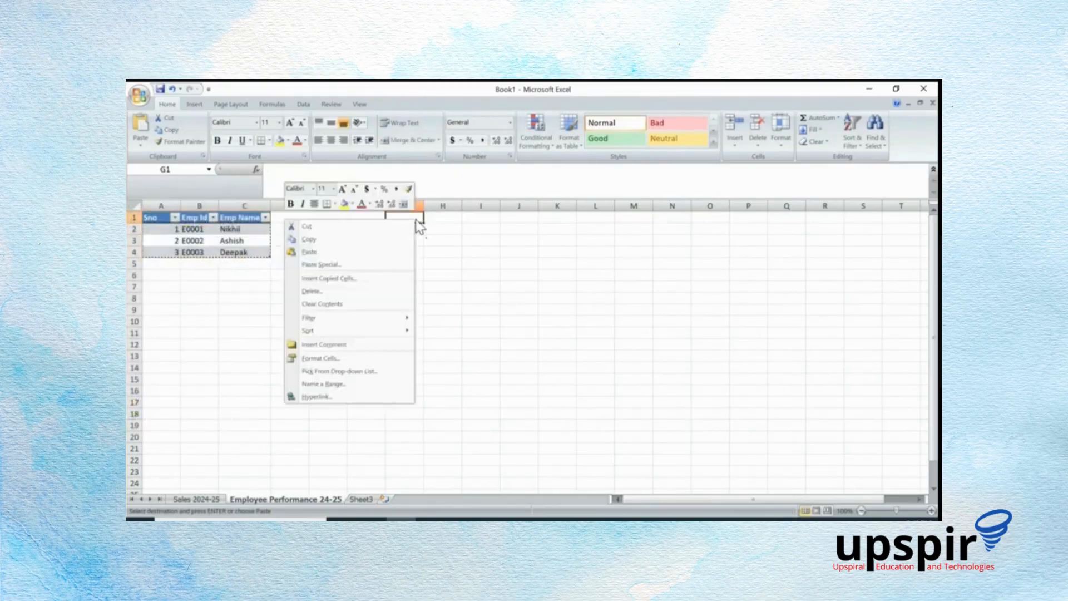
pyautogui.click(355, 268)
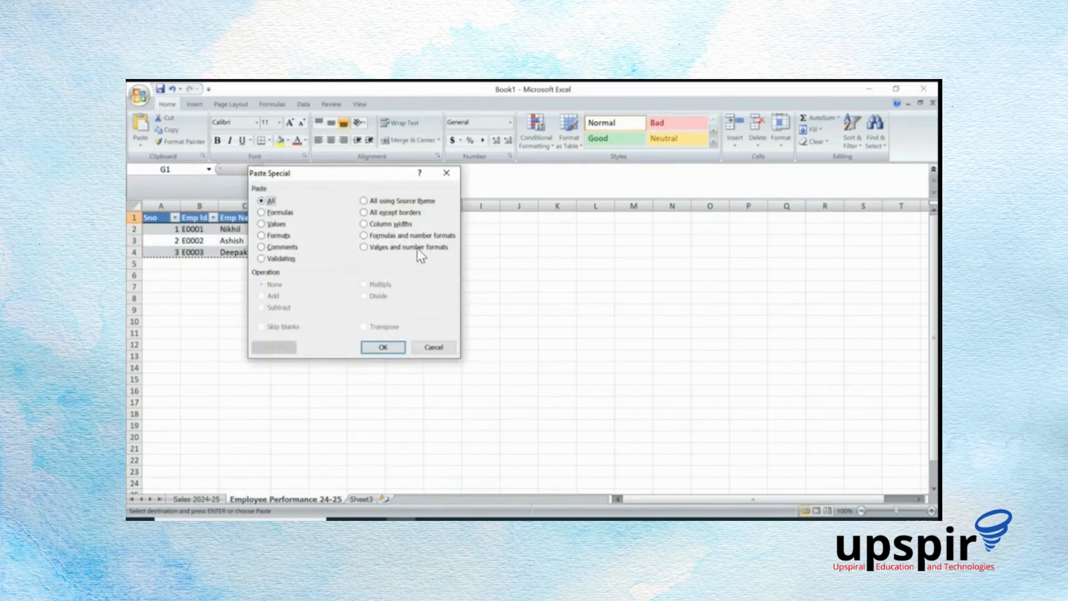
pyautogui.click(261, 224)
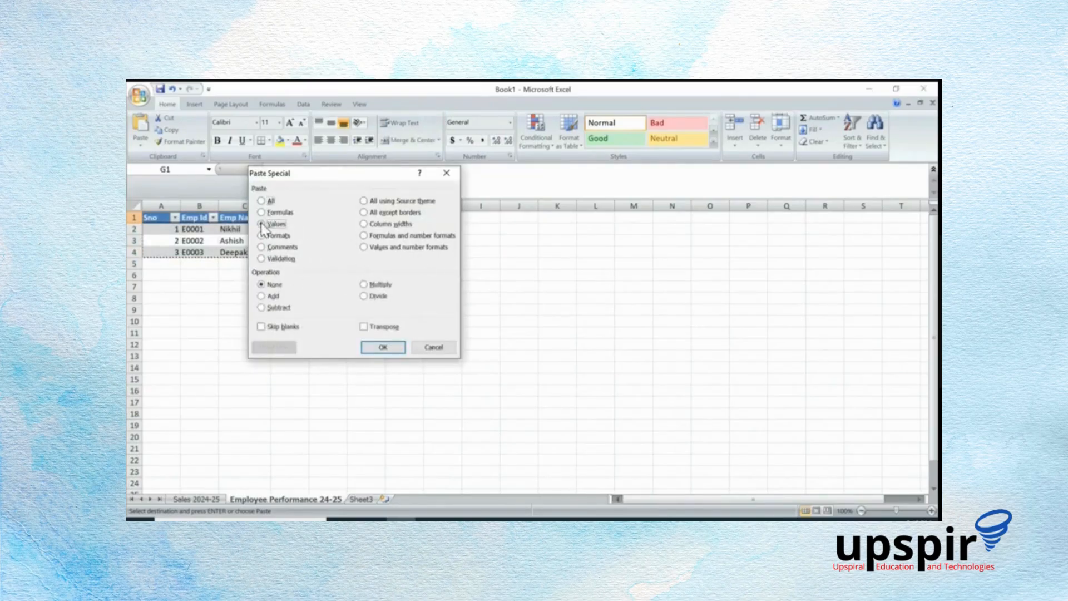
pyautogui.click(382, 346)
pyautogui.click(496, 309)
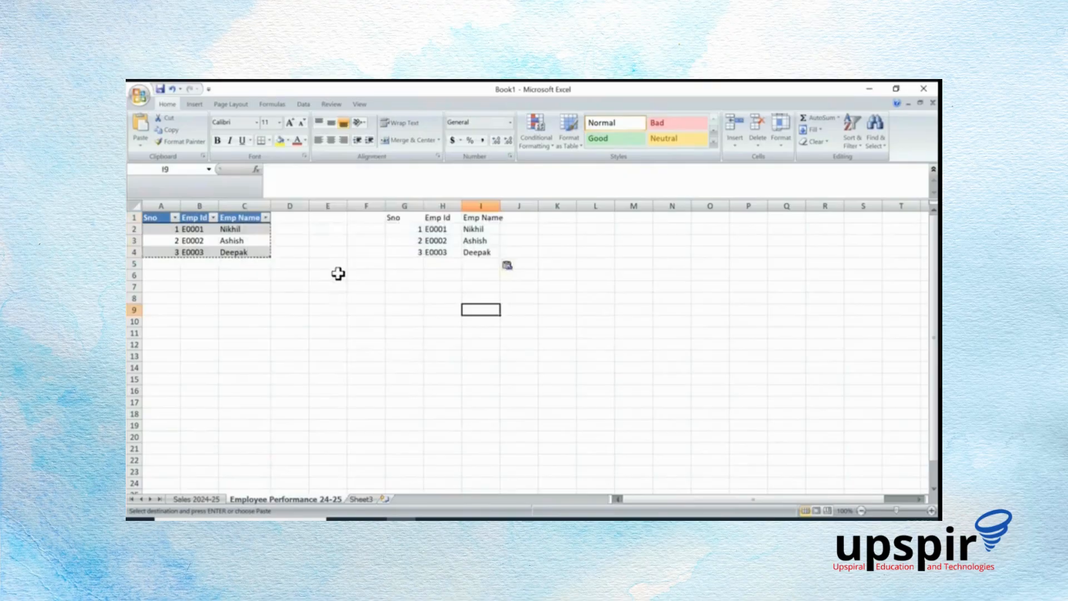
# Enter the formula =I3 in cell L3 to reference the second employee's name in the pasted data
pyautogui.click(588, 240)
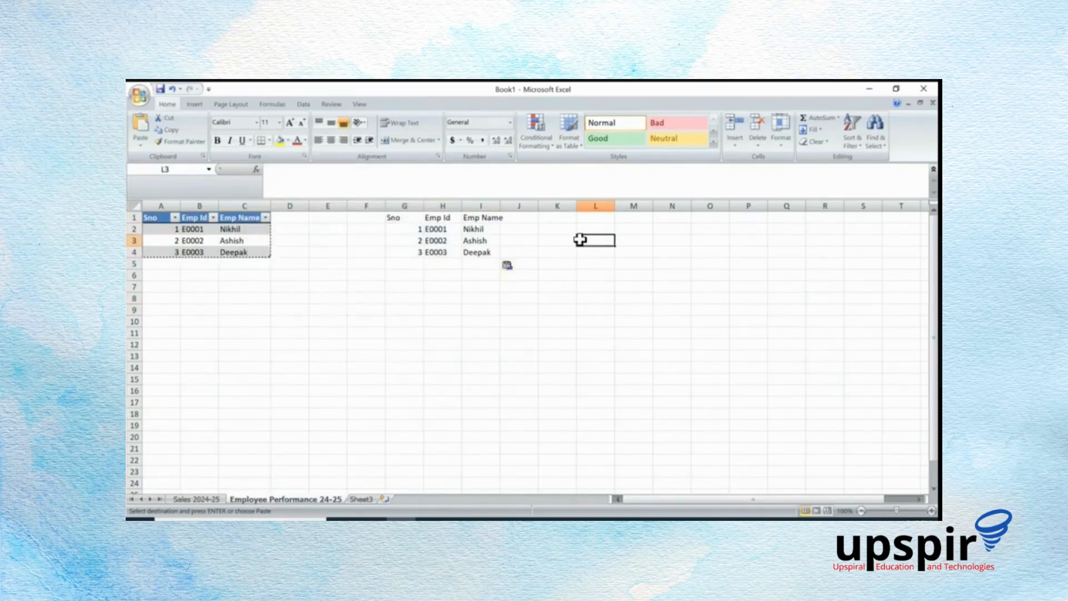
pyautogui.write('=')
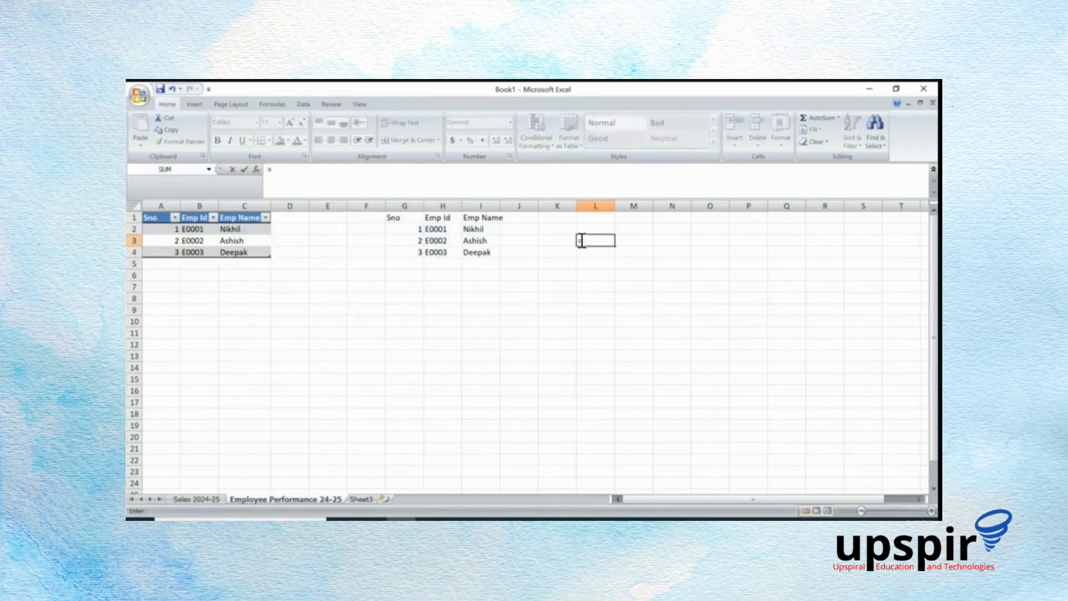
pyautogui.click(481, 243)
pyautogui.press('Return')
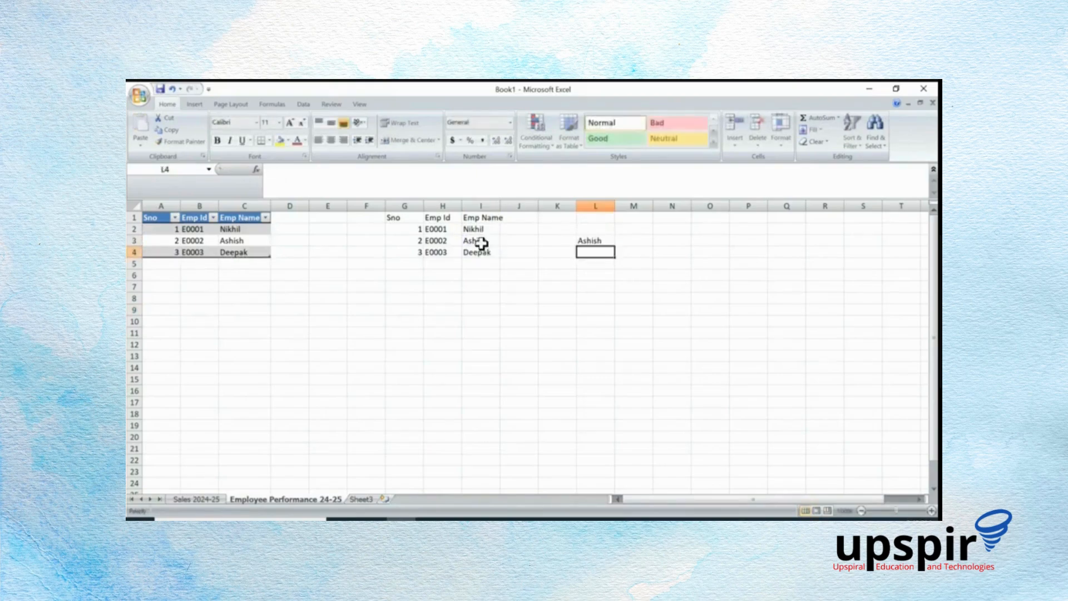
pyautogui.click(604, 240)
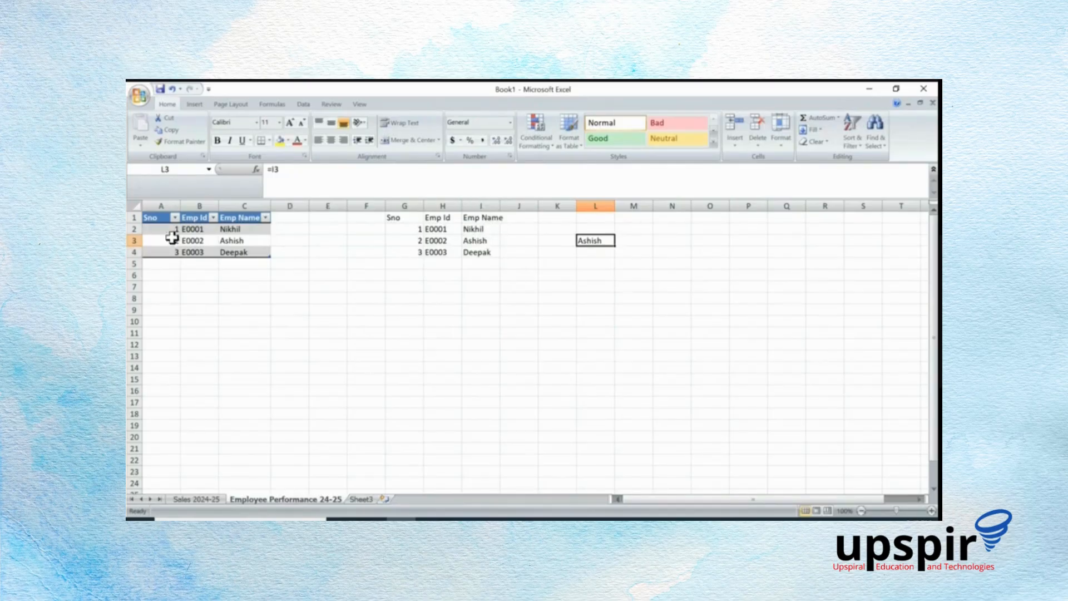
# Copy the relative reference formula from cell L3 and paste it into cell L12
pyautogui.click(491, 240)
pyautogui.click(597, 240)
pyautogui.rightClick(597, 241)
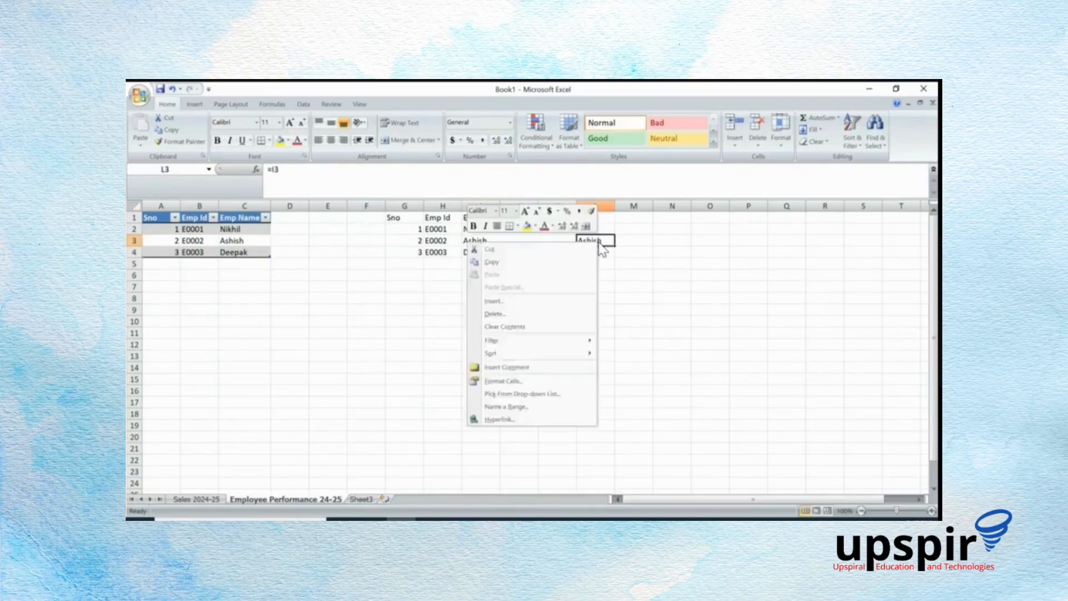
pyautogui.click(516, 263)
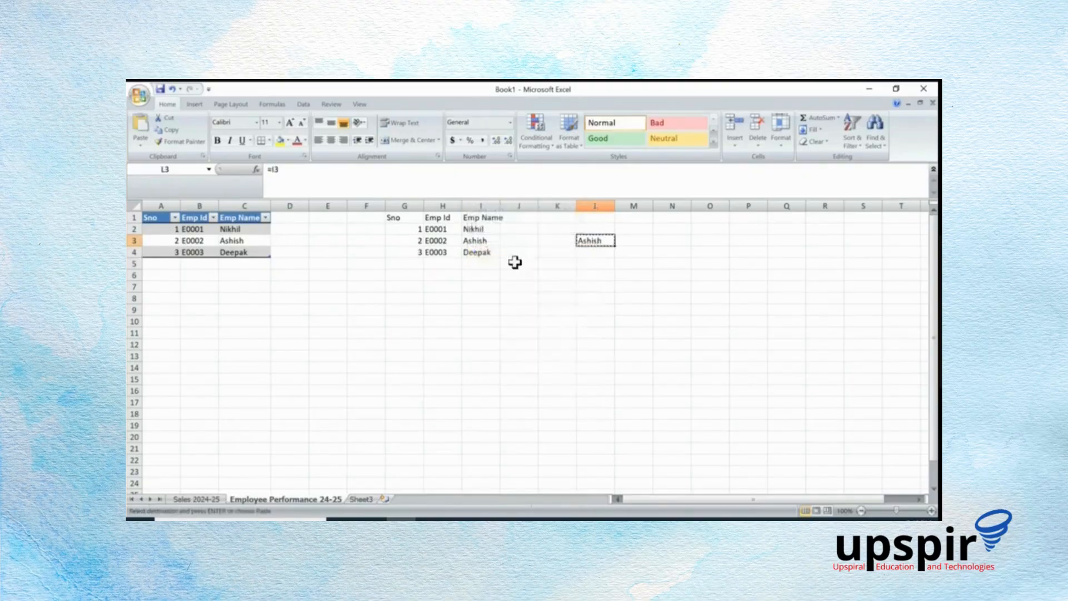
pyautogui.click(590, 345)
pyautogui.rightClick(590, 345)
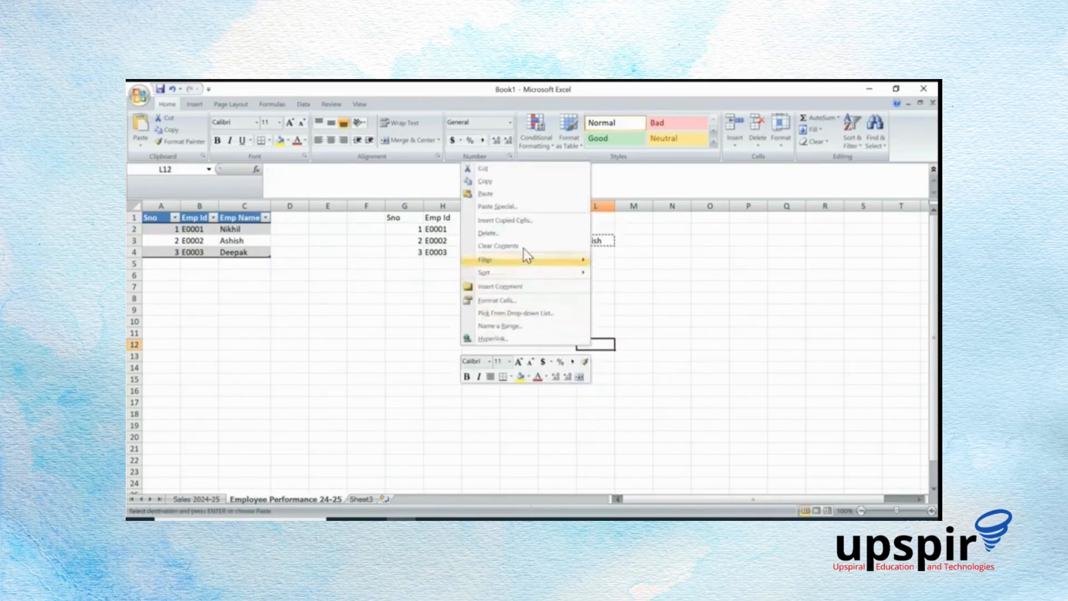
pyautogui.click(500, 196)
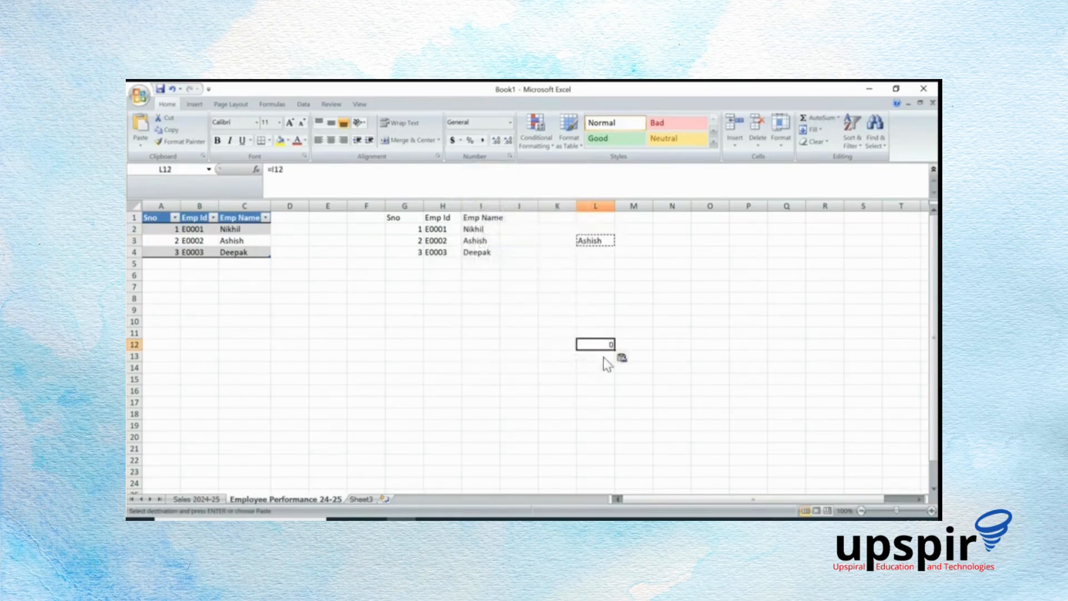
pyautogui.press('Escape')
# Compare the formulas in L3 and L12, and make the L12 reference absolute as =$I$12
pyautogui.click(602, 239)
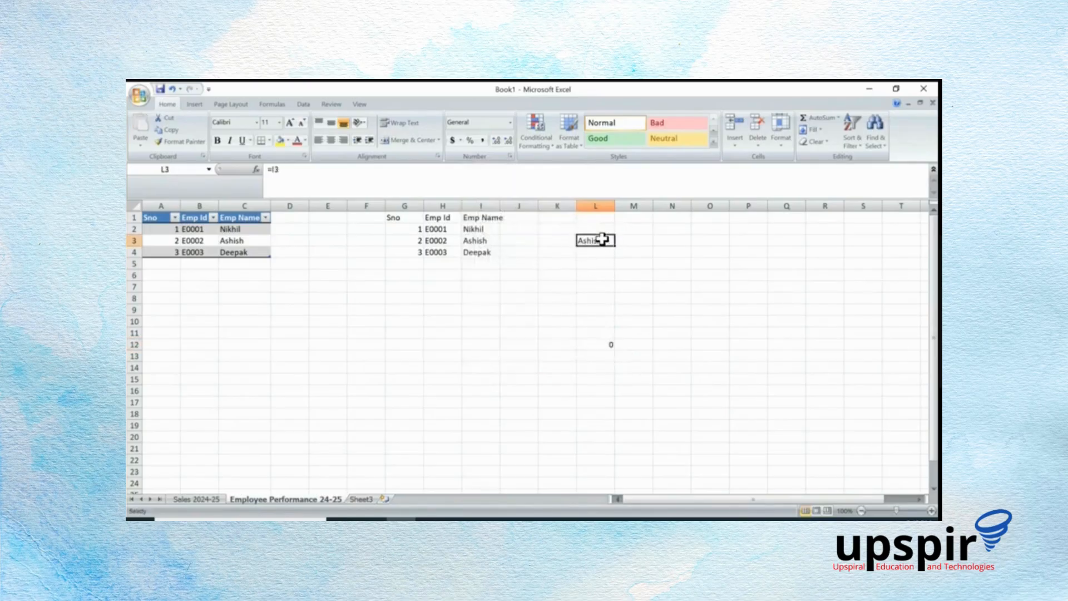
pyautogui.click(605, 346)
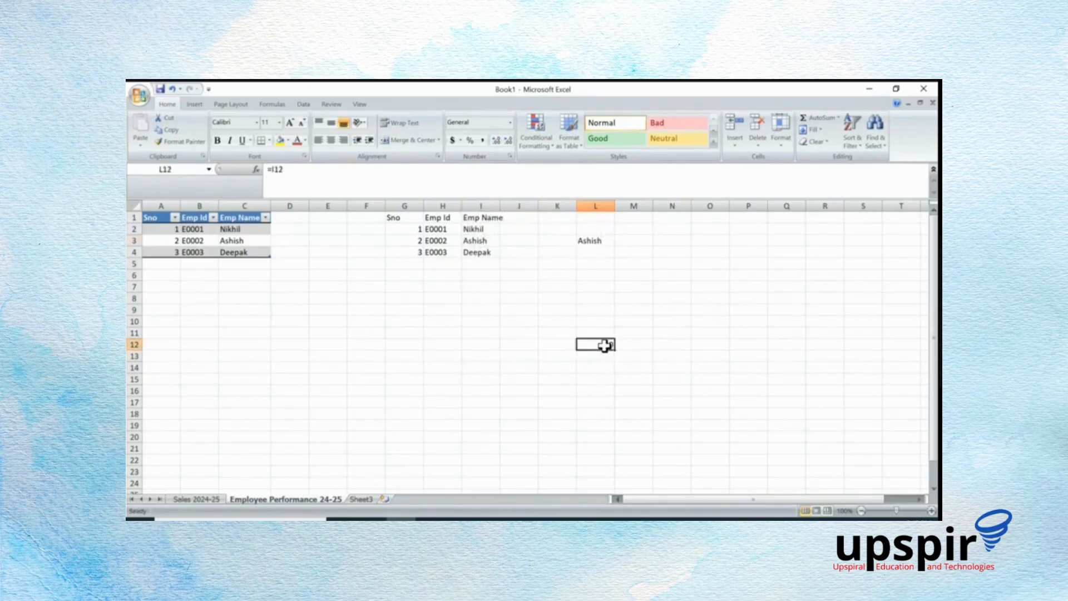
pyautogui.click(288, 170)
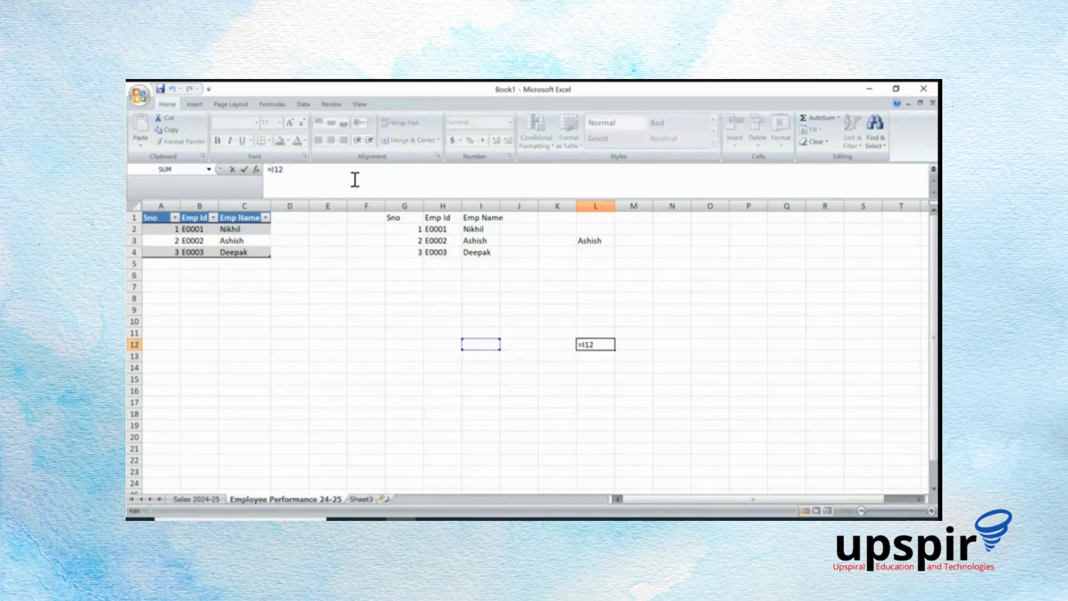
pyautogui.write('$')
pyautogui.press('Right')
pyautogui.write('$')
pyautogui.press('Return')
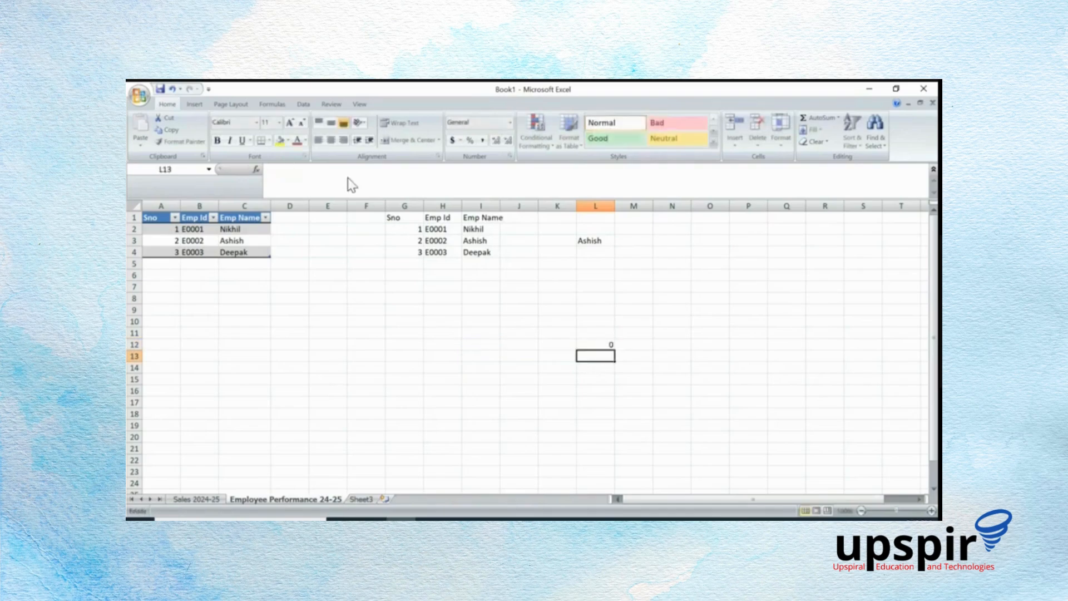
# Change the formula in cell L12 to the absolute reference =$I$3
pyautogui.click(608, 341)
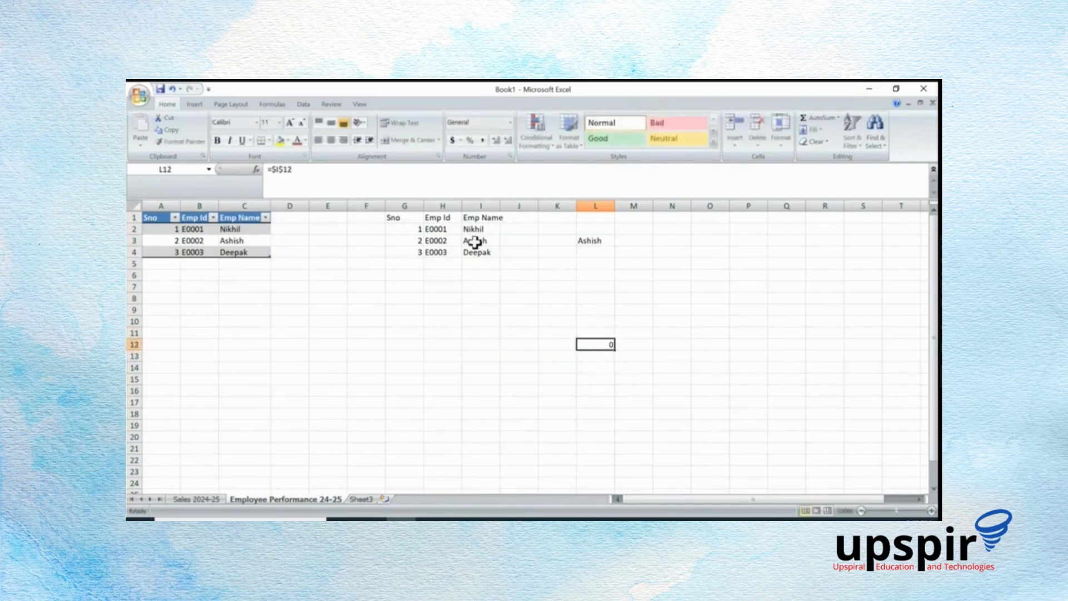
pyautogui.click(325, 173)
pyautogui.press('BackSpace')
pyautogui.press('BackSpace')
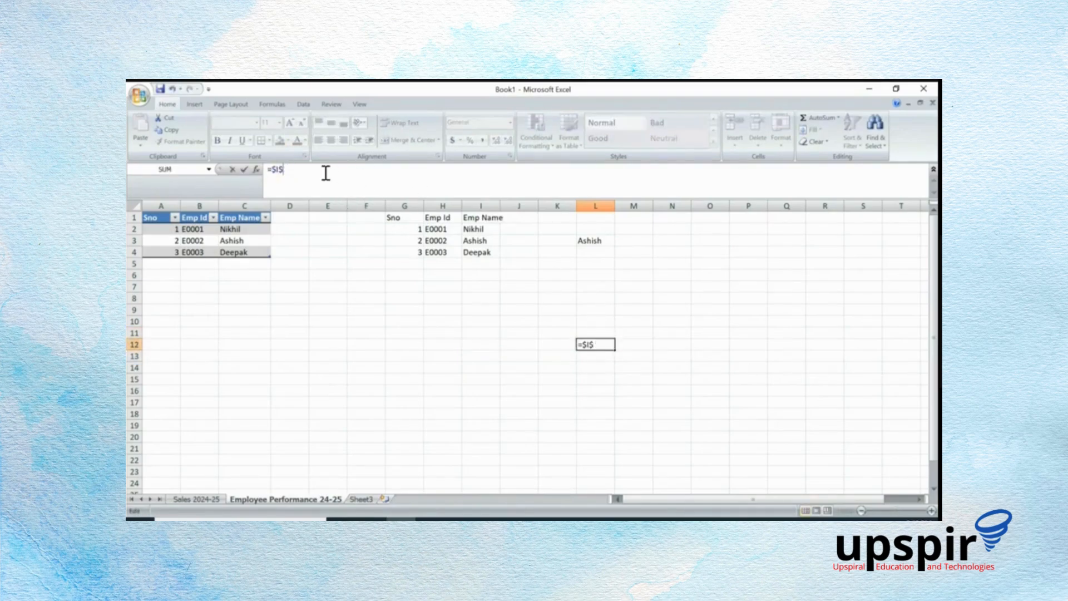
pyautogui.write('3')
pyautogui.press('Return')
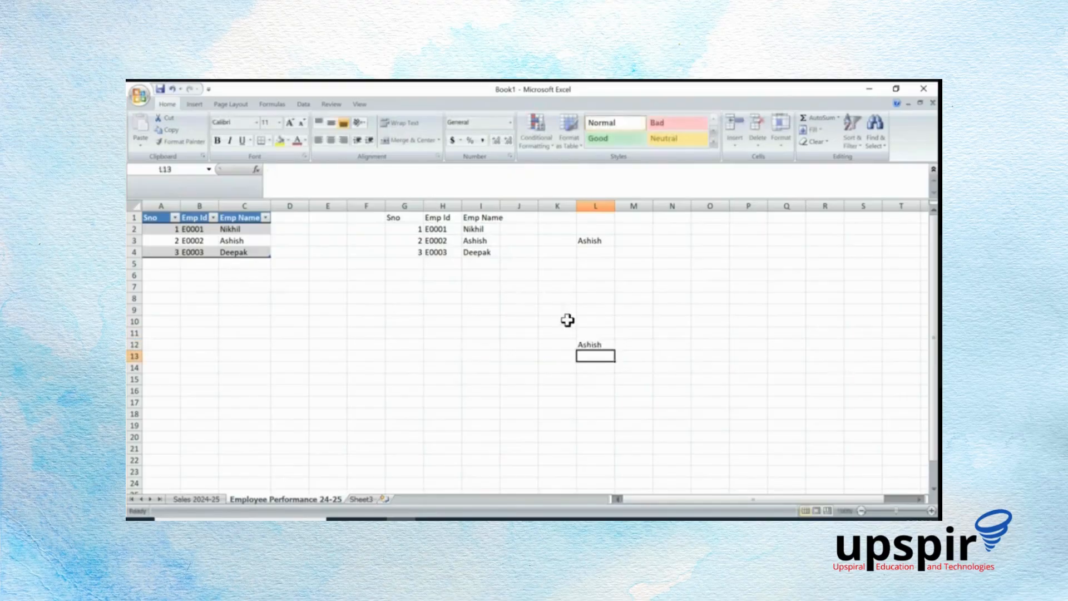
# Copy the absolute reference formula from L12, paste it into cell R7, and open the pasted formula for inspection
pyautogui.click(600, 344)
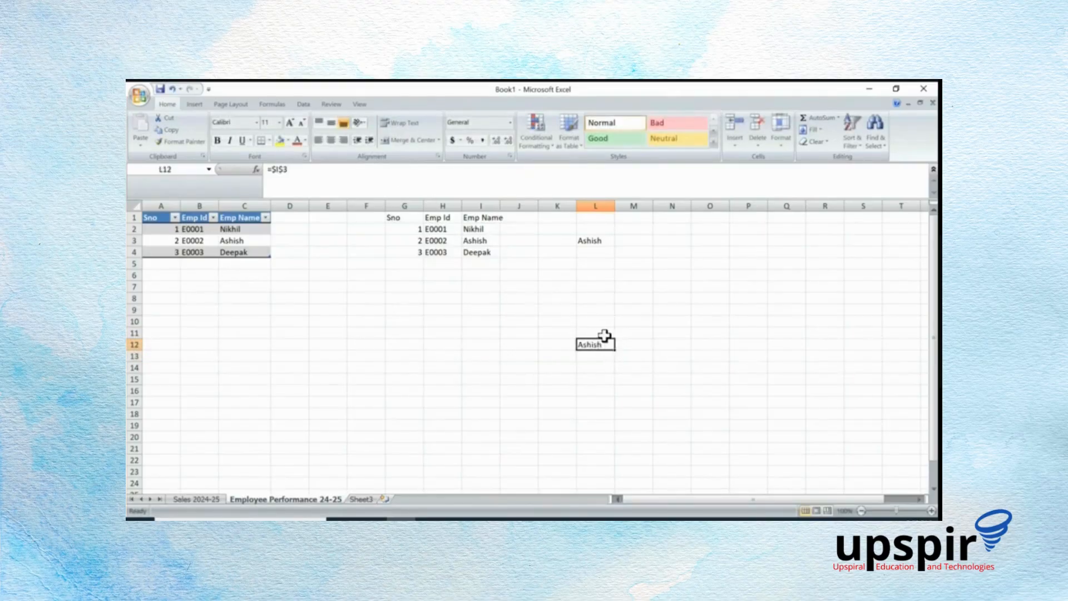
pyautogui.rightClick(599, 343)
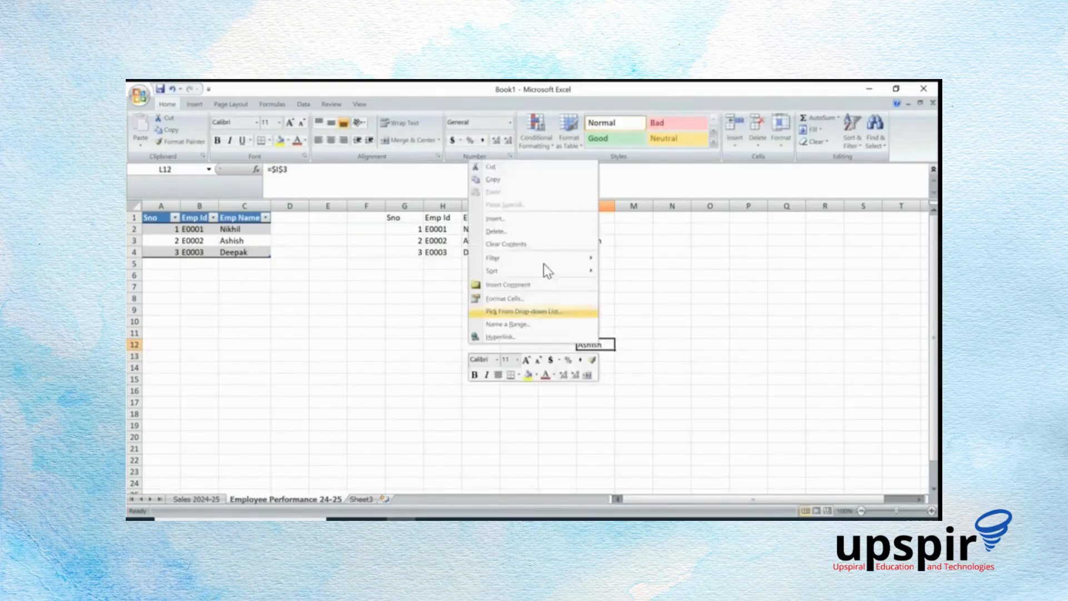
pyautogui.click(503, 180)
pyautogui.click(832, 288)
pyautogui.rightClick(832, 287)
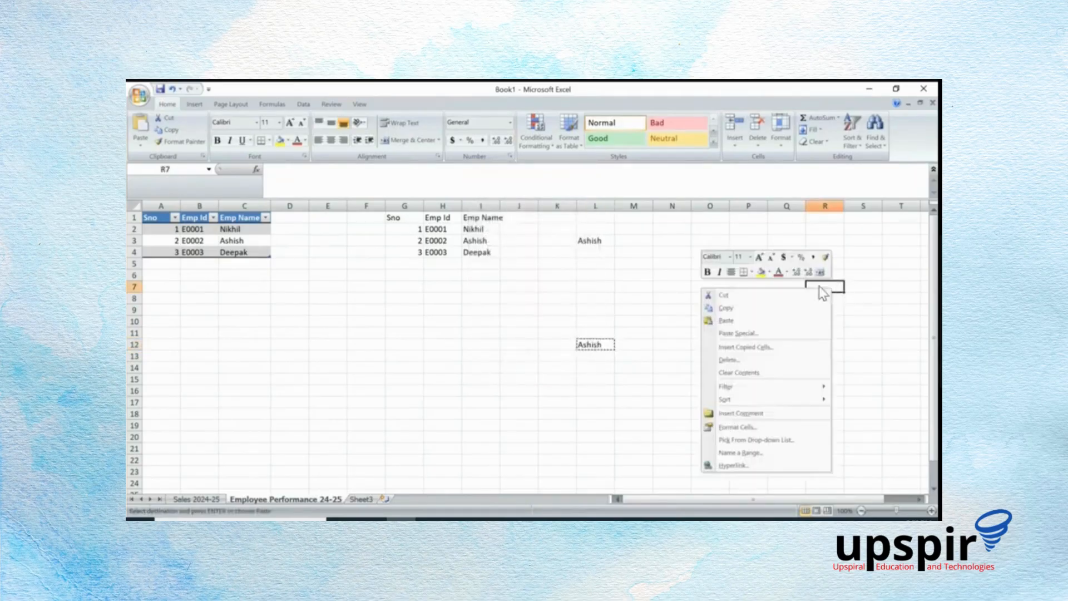
pyautogui.click(739, 322)
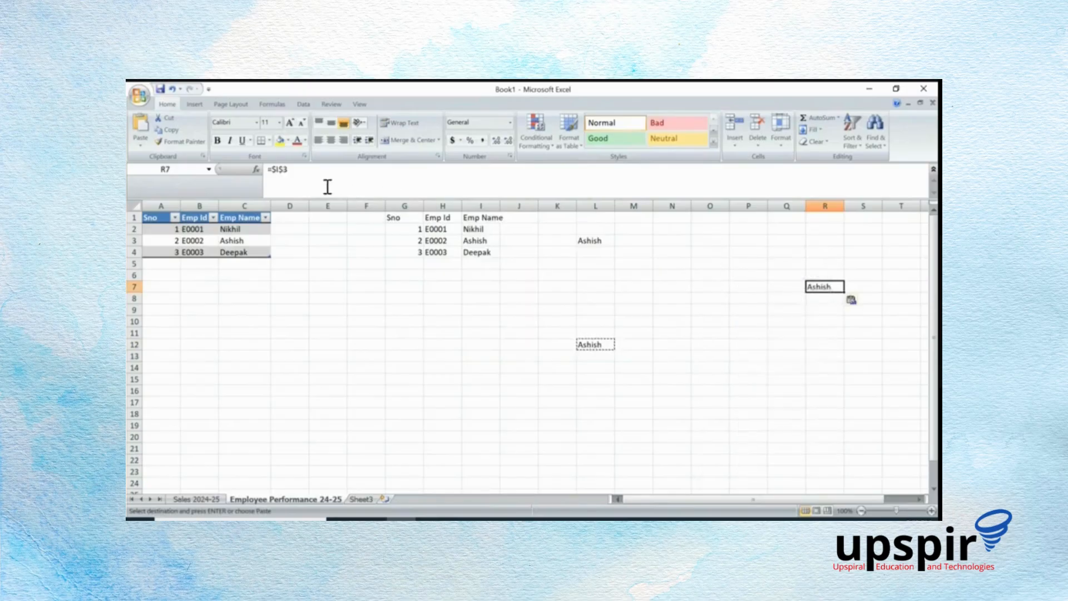
pyautogui.click(296, 169)
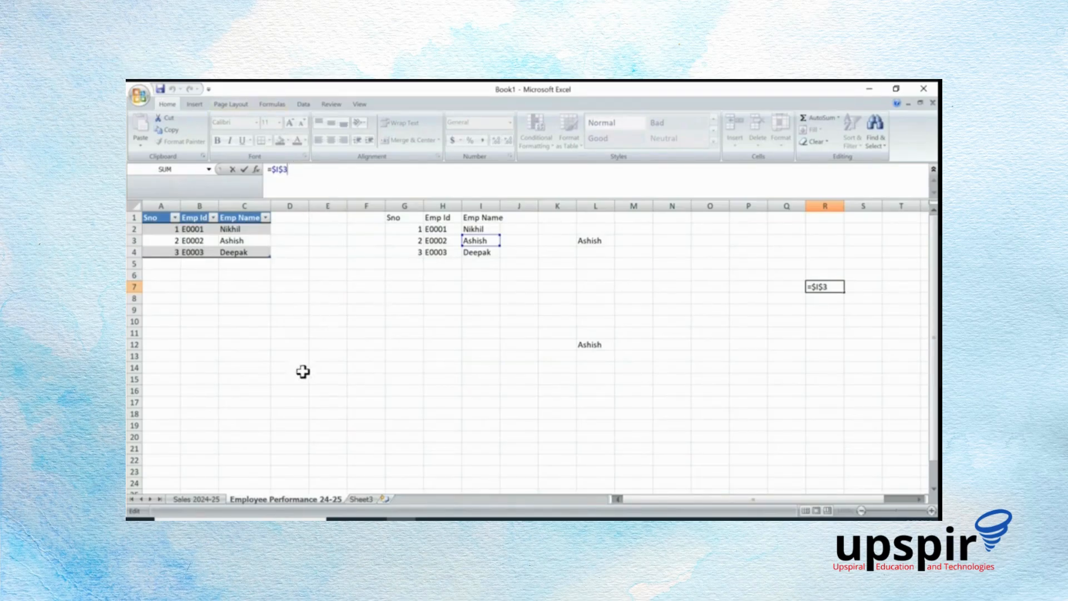
# On the Sales 2024-25 sheet, copy the formatting of cell C3 to cell I3 with Format Painter
pyautogui.click(197, 499)
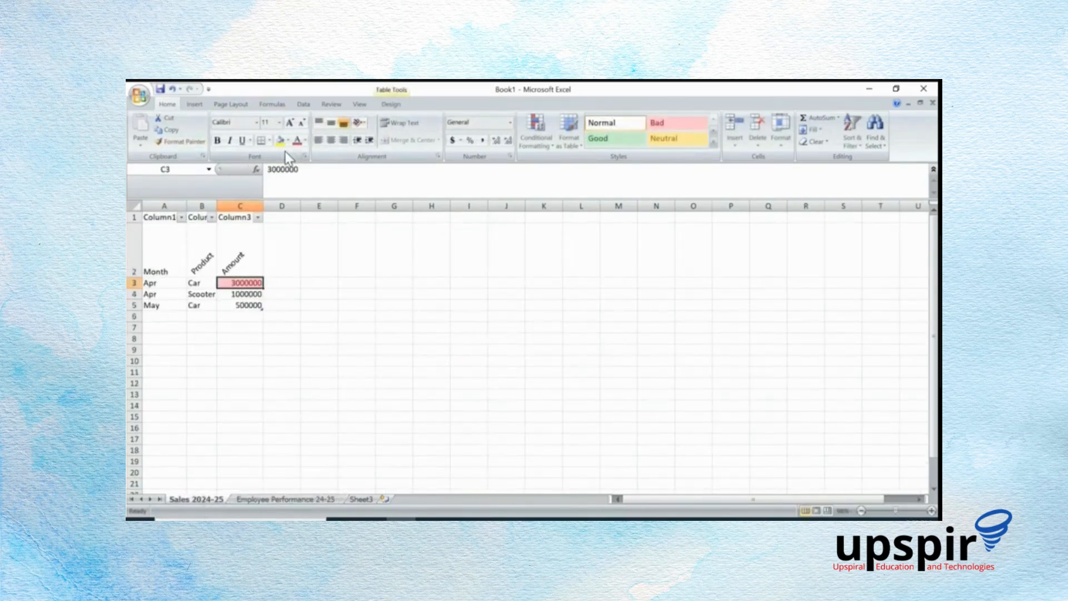
pyautogui.click(142, 147)
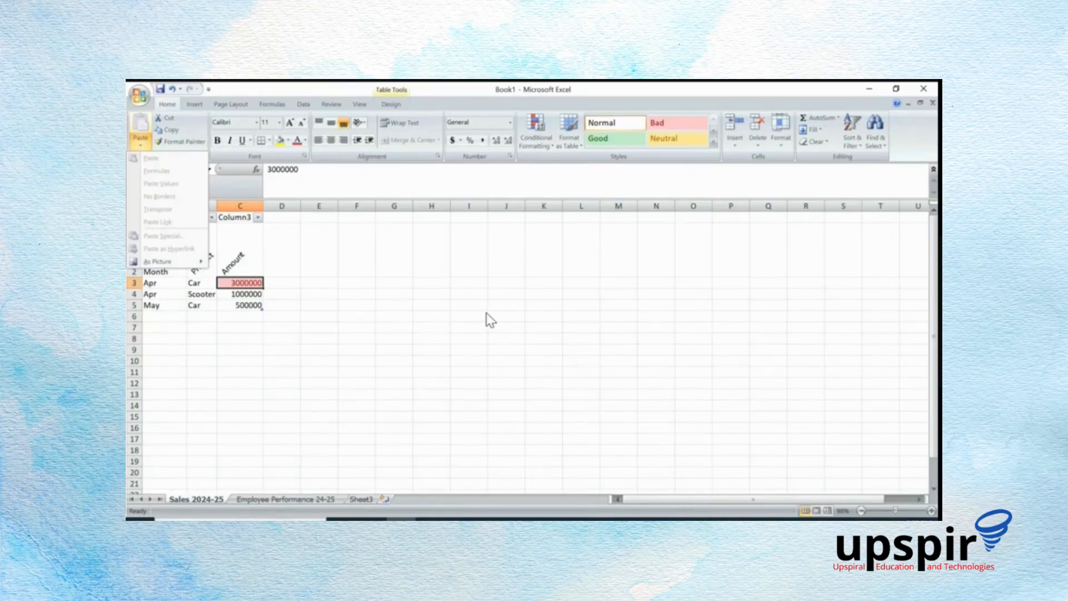
pyautogui.click(185, 142)
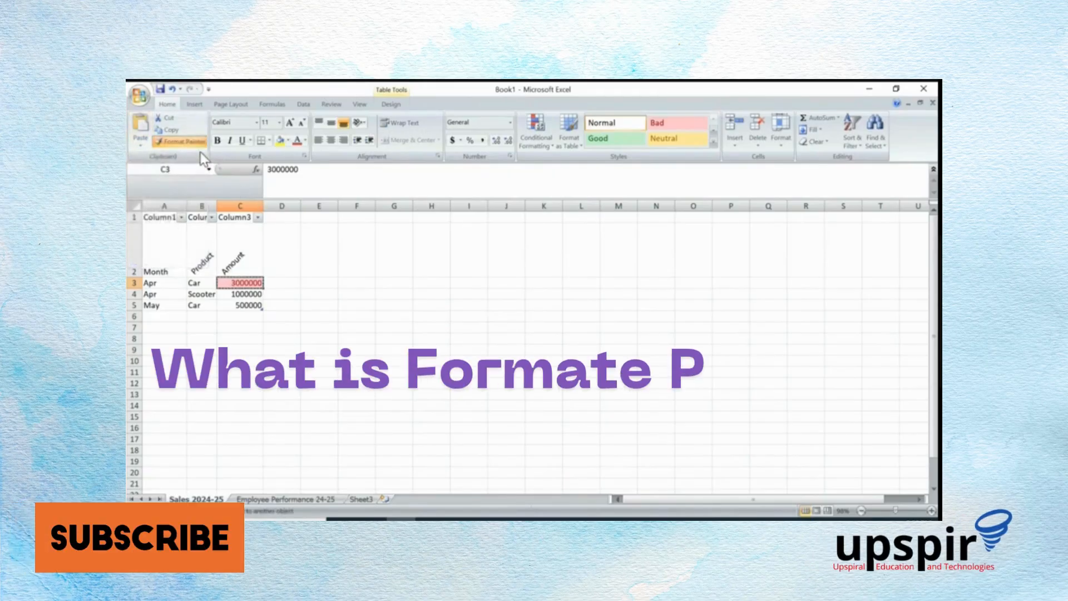
pyautogui.click(469, 283)
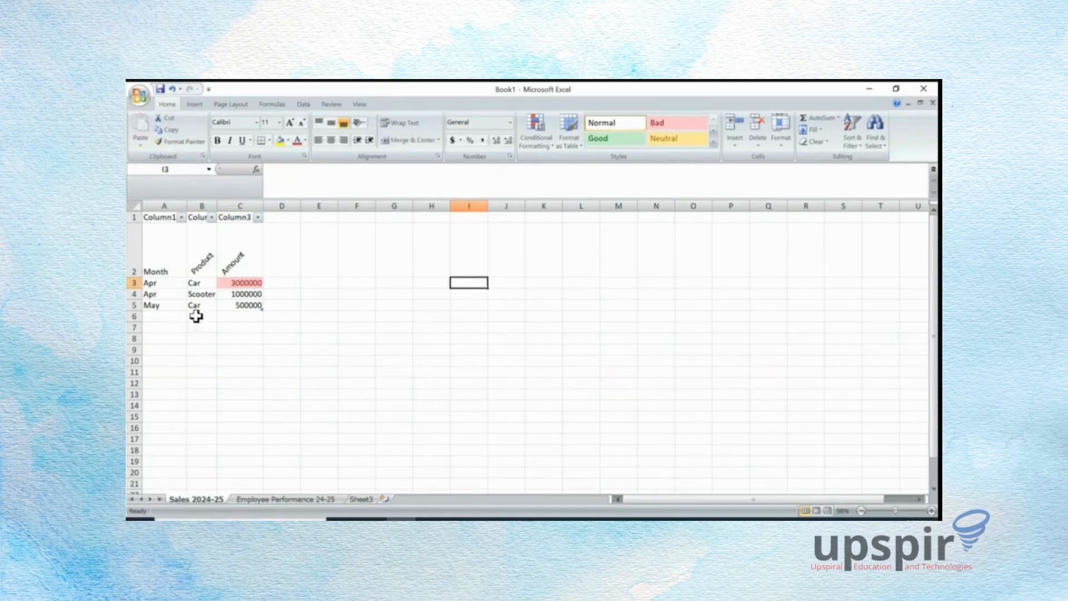
# Fill the Scooter cell B4 with yellow and enter "cycle" in cell I4
pyautogui.click(201, 294)
pyautogui.click(280, 142)
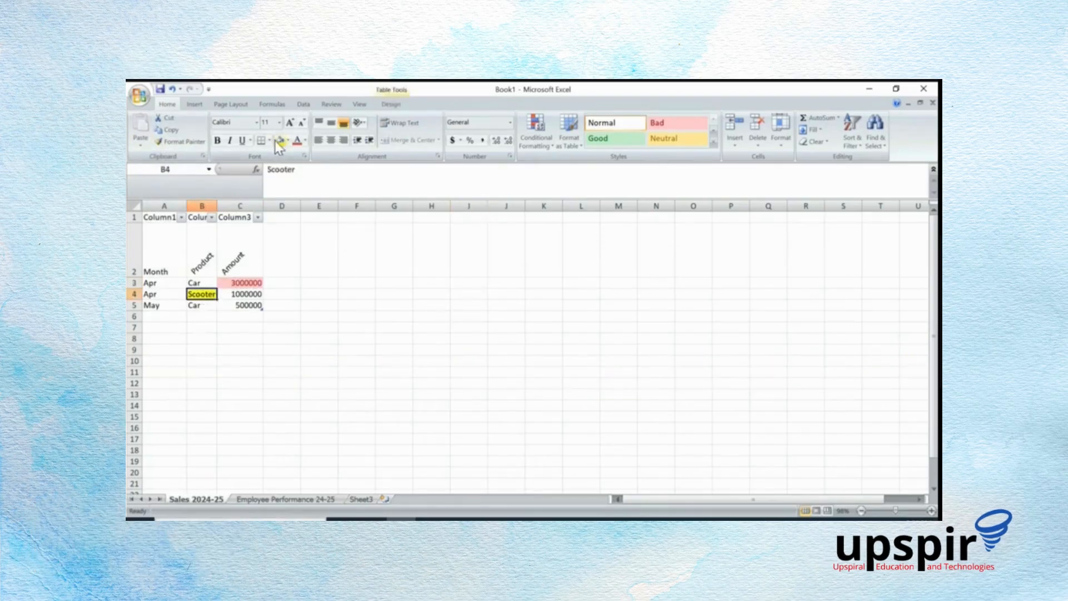
pyautogui.click(470, 296)
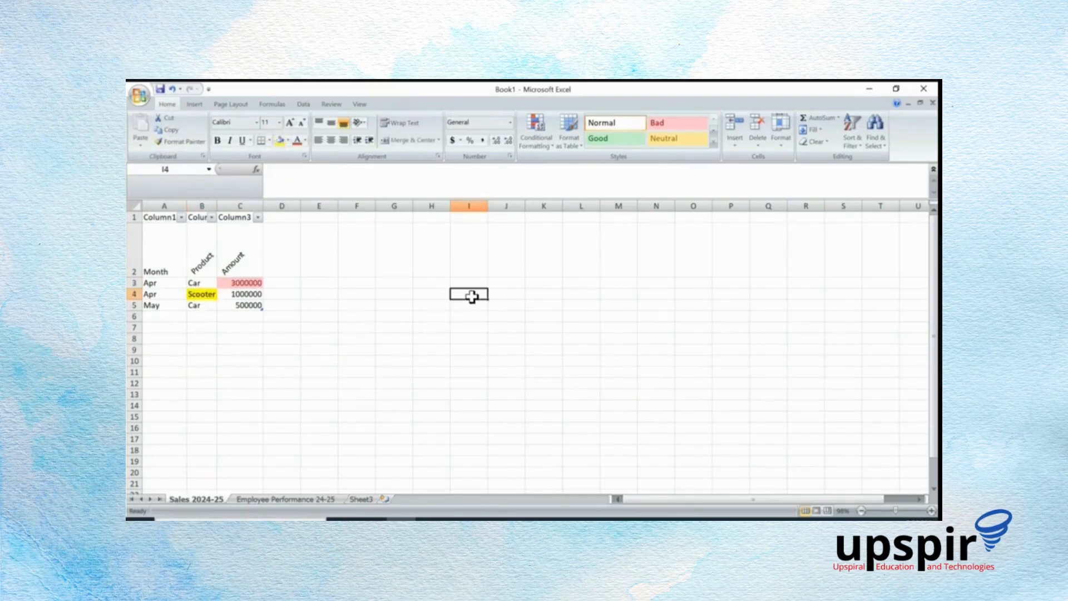
pyautogui.write('cycle')
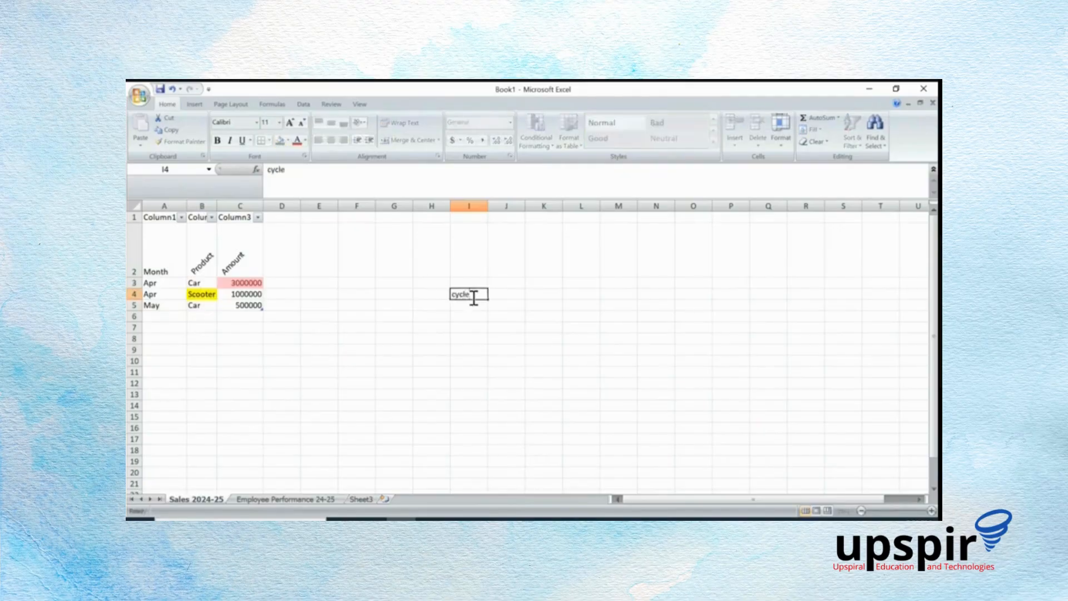
pyautogui.press('Return')
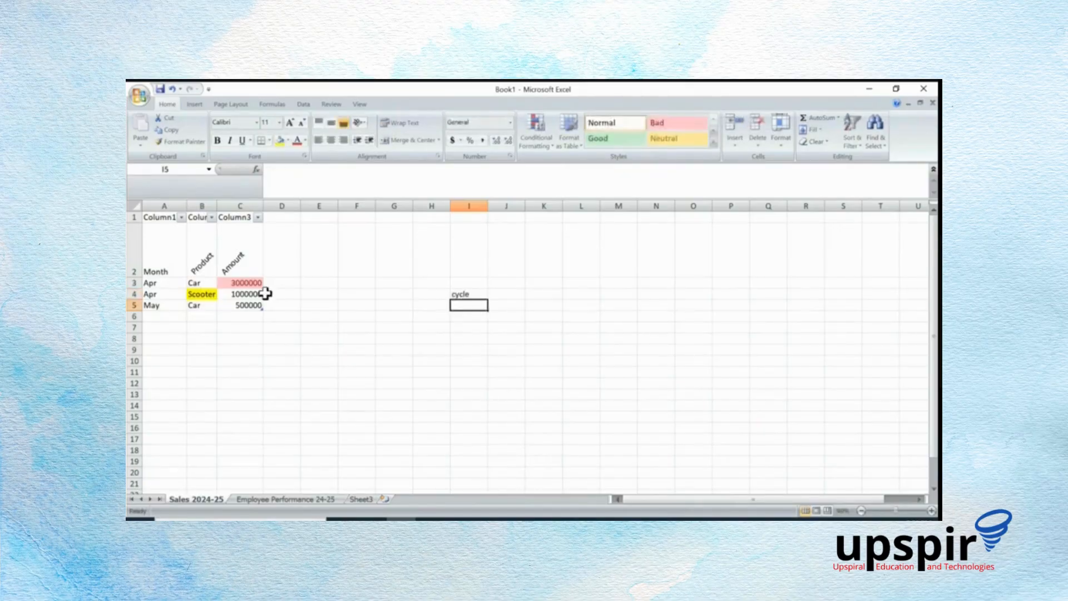
# Make the Scooter text in cell B4 red, bold, italic and underlined
pyautogui.click(201, 294)
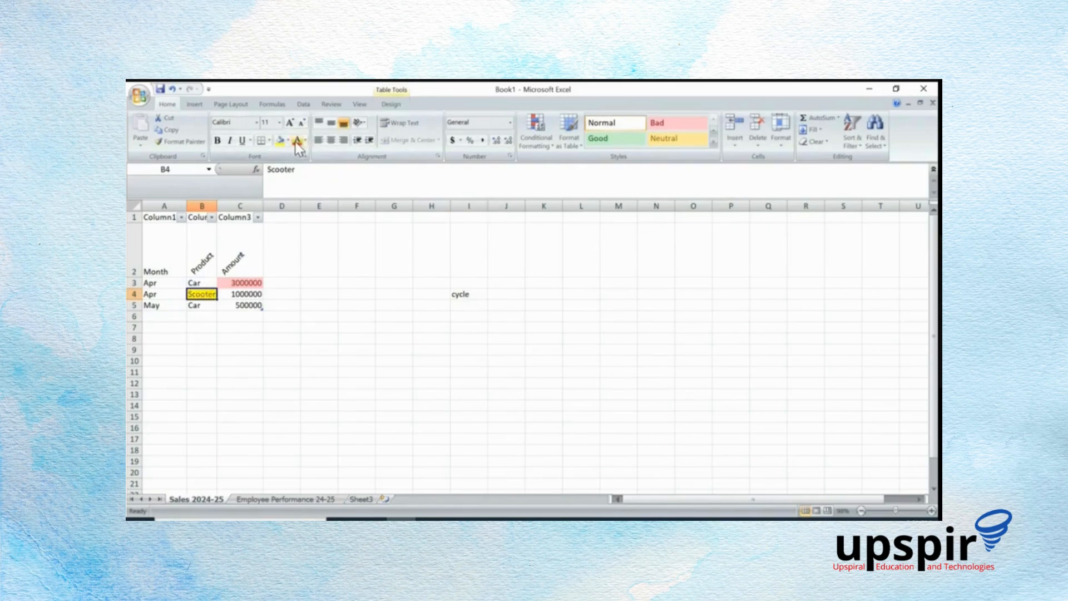
pyautogui.click(249, 142)
pyautogui.click(236, 151)
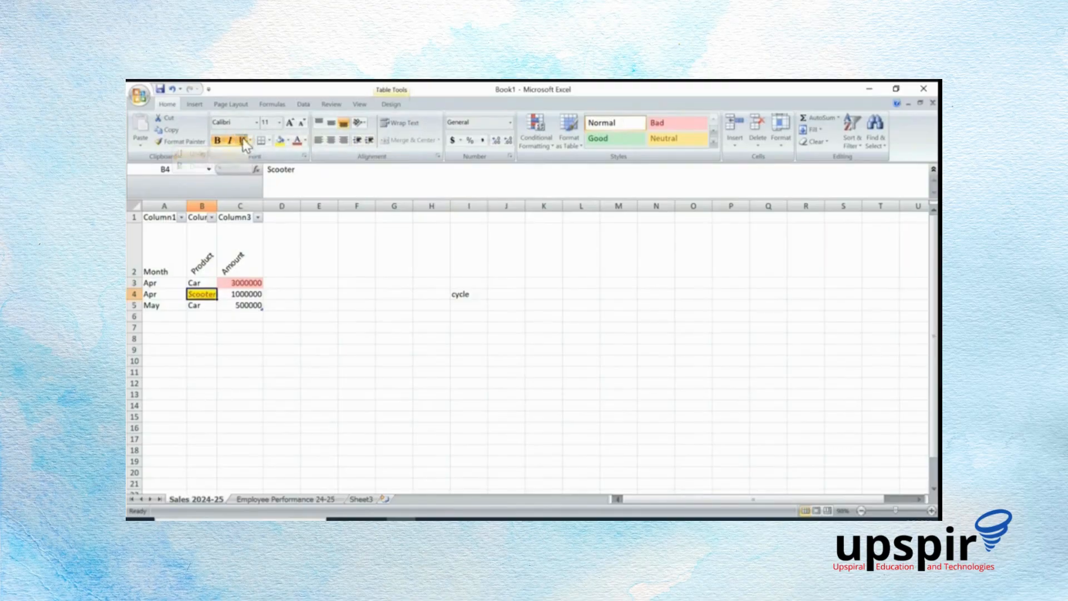
# Set the Scooter text in B4 to Arial Black, size 48, and autofit column B to it
pyautogui.click(251, 125)
pyautogui.click(256, 123)
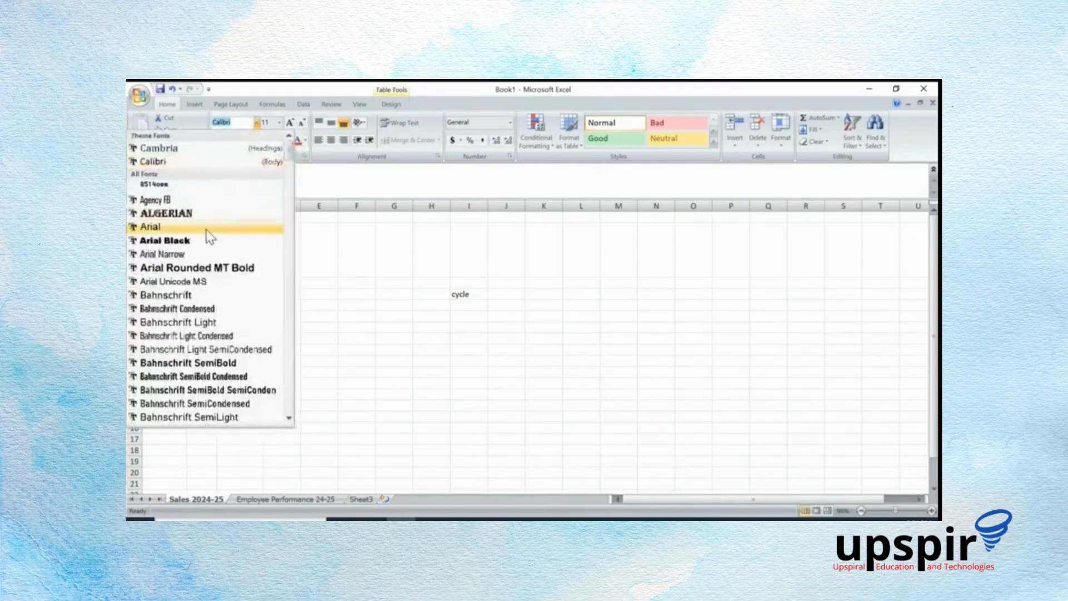
pyautogui.click(278, 122)
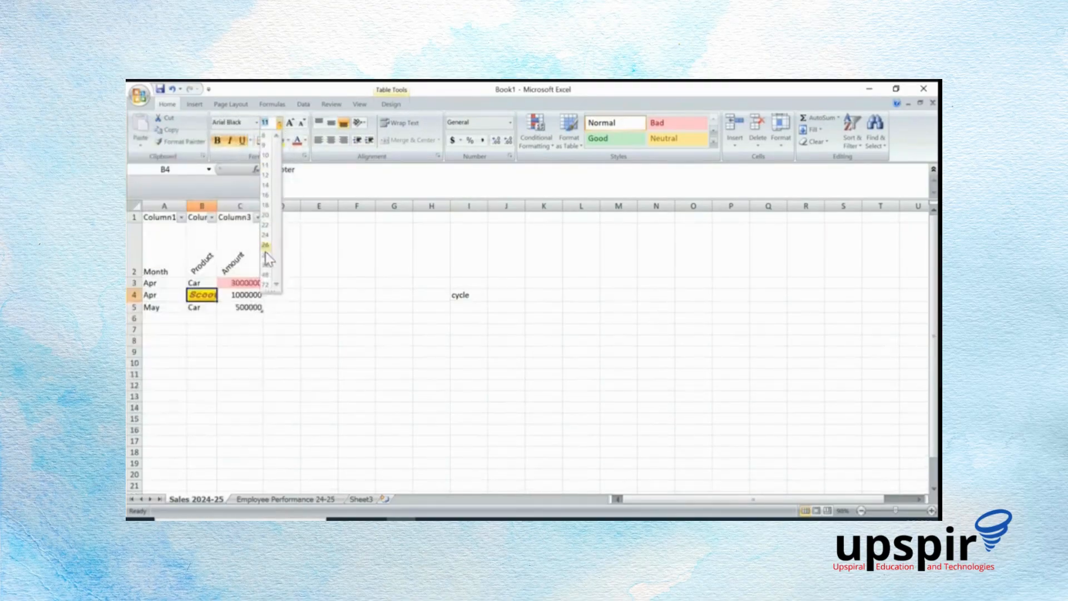
pyautogui.click(266, 276)
pyautogui.doubleClick(217, 206)
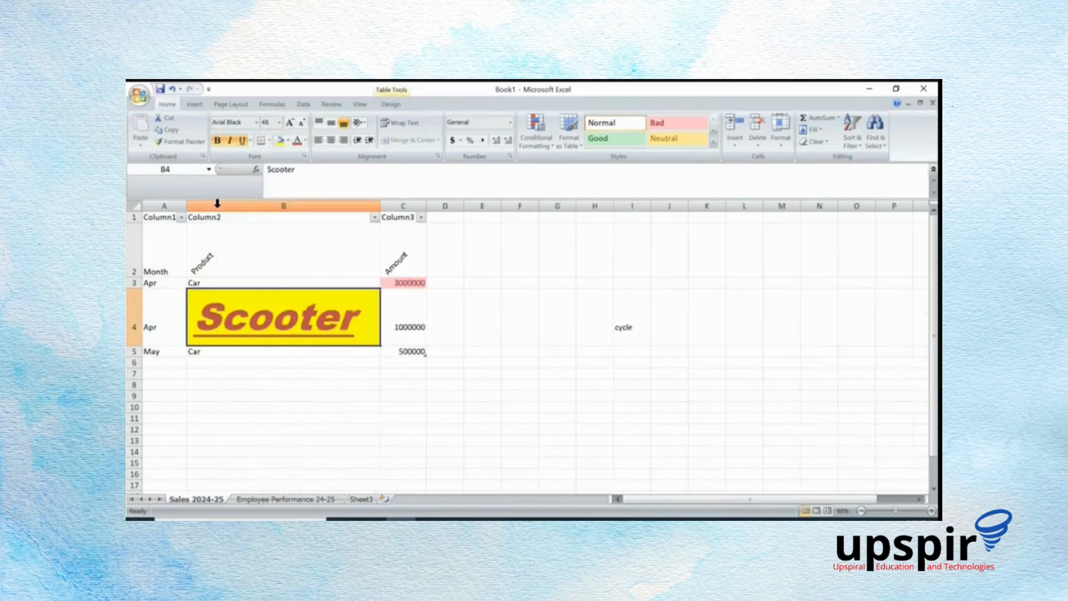
# Copy the formatting of cell B4 to the cycle cell I4 with Format Painter and autofit column I
pyautogui.click(625, 328)
pyautogui.click(290, 335)
pyautogui.click(180, 141)
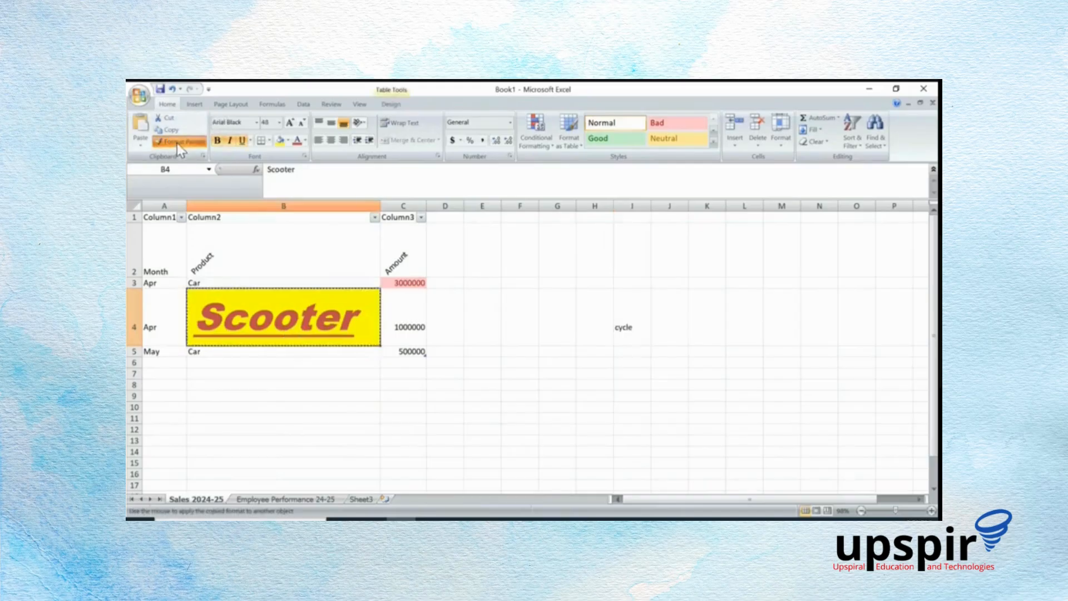
pyautogui.click(630, 317)
pyautogui.doubleClick(652, 201)
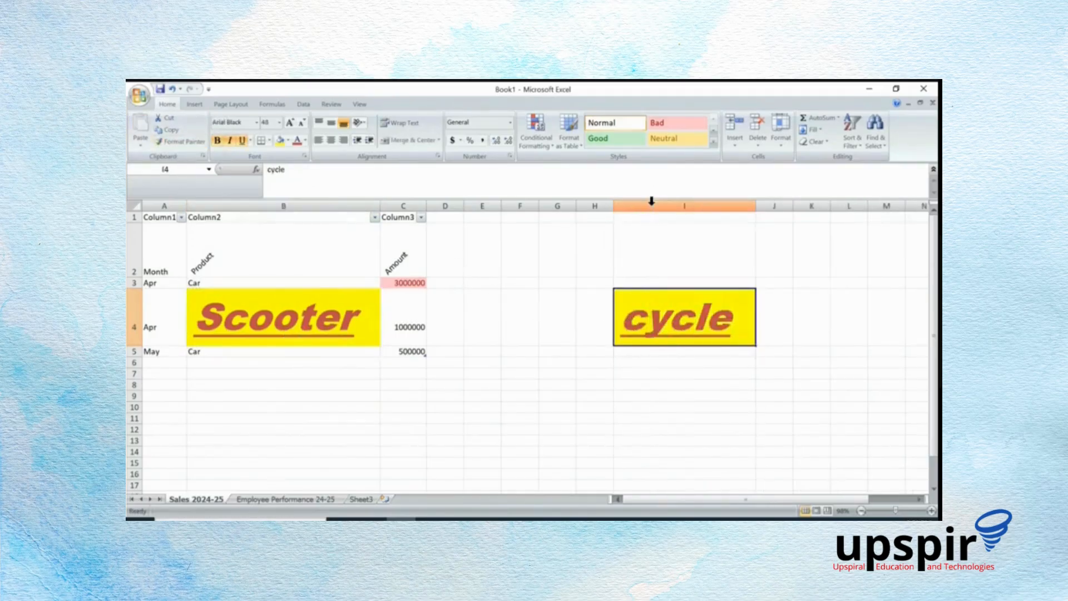
# Narrow column I until the cycle text overflows, and autofit the column back to its content
pyautogui.moveTo(762, 201); pyautogui.dragTo(648, 214)
pyautogui.click(760, 307)
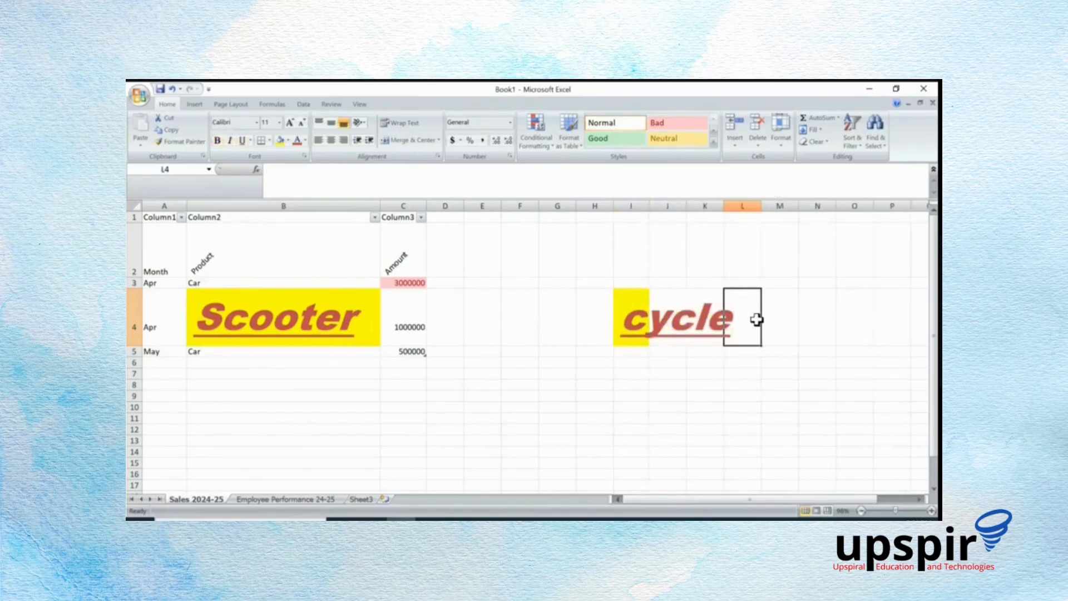
pyautogui.click(633, 325)
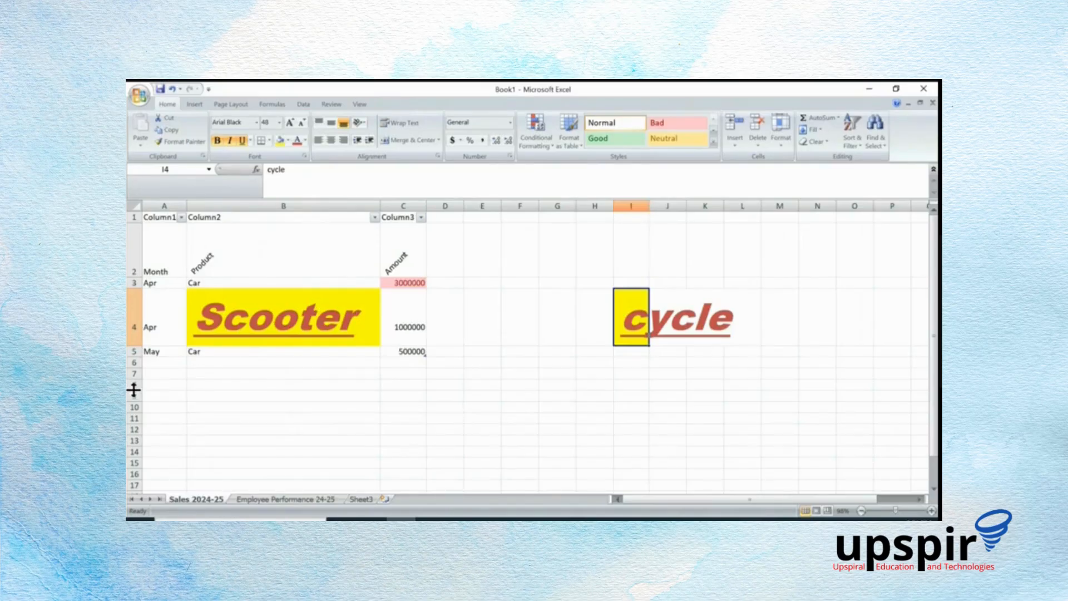
pyautogui.doubleClick(649, 205)
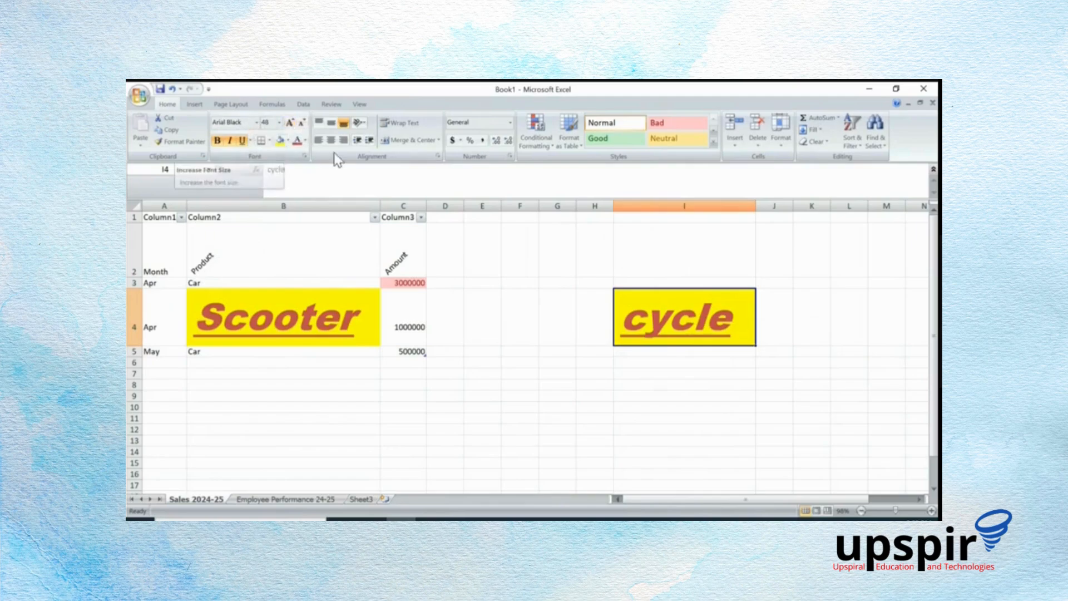
# Decrease the font size of the cycle text in cell I4 to 24
pyautogui.click(302, 123)
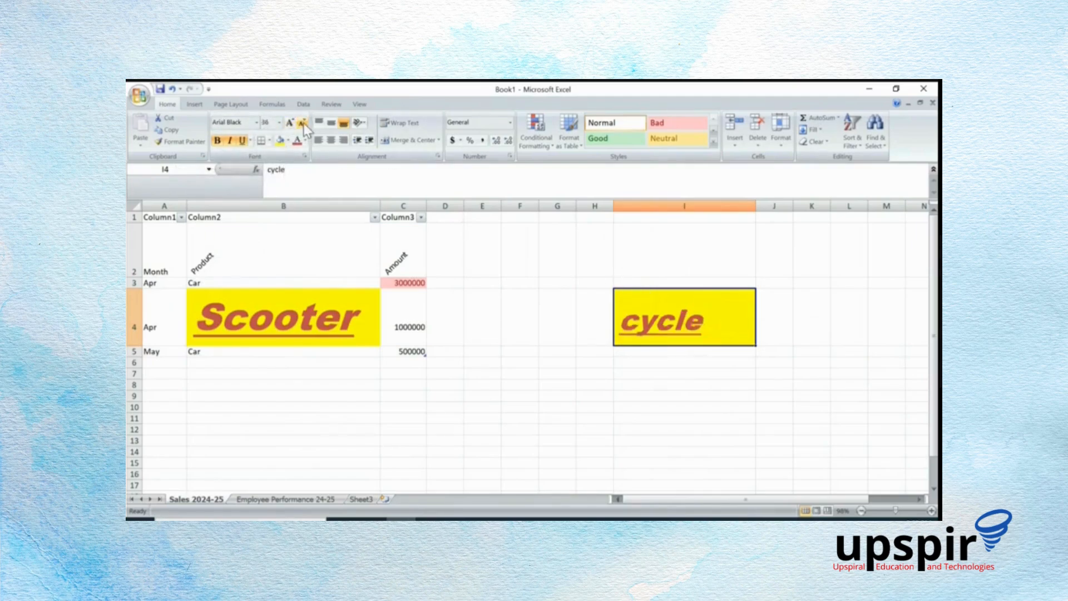
pyautogui.click(303, 123)
pyautogui.click(303, 123)
pyautogui.click(303, 123)
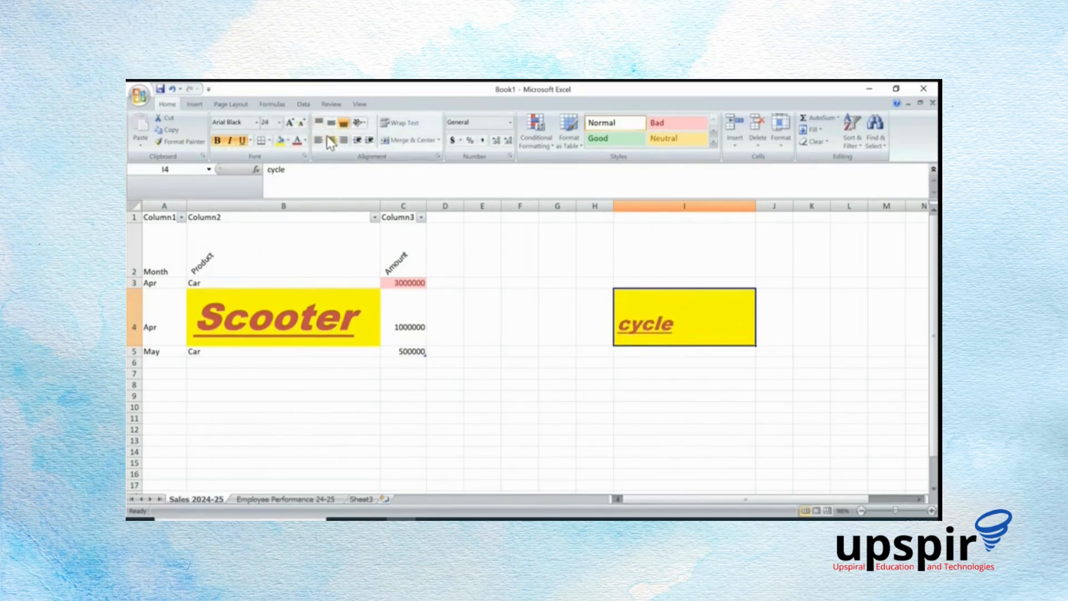
# Increase the indent of the cycle text in cell I4 by four levels
pyautogui.click(369, 140)
pyautogui.click(368, 140)
pyautogui.click(369, 140)
pyautogui.click(369, 140)
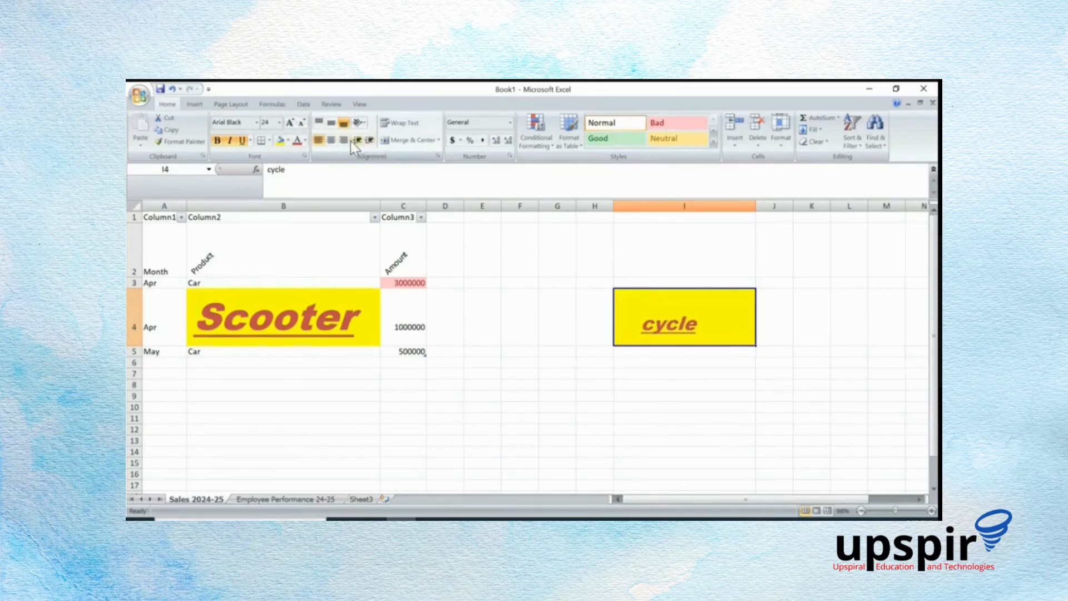
# Decrease the indent of the cycle text in cell I4 by three levels
pyautogui.click(362, 142)
pyautogui.click(362, 143)
pyautogui.click(363, 143)
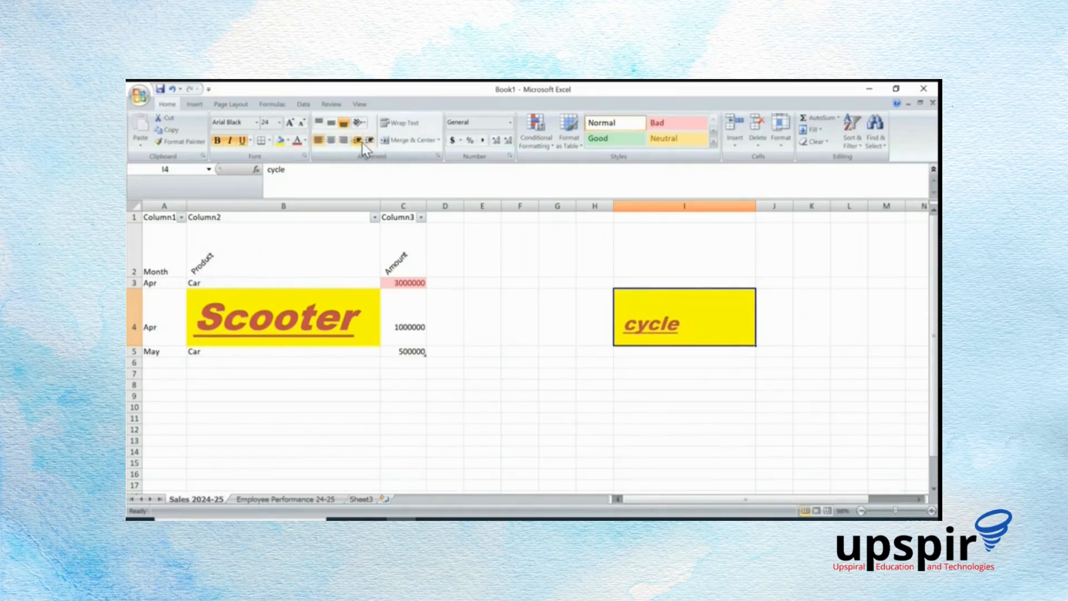